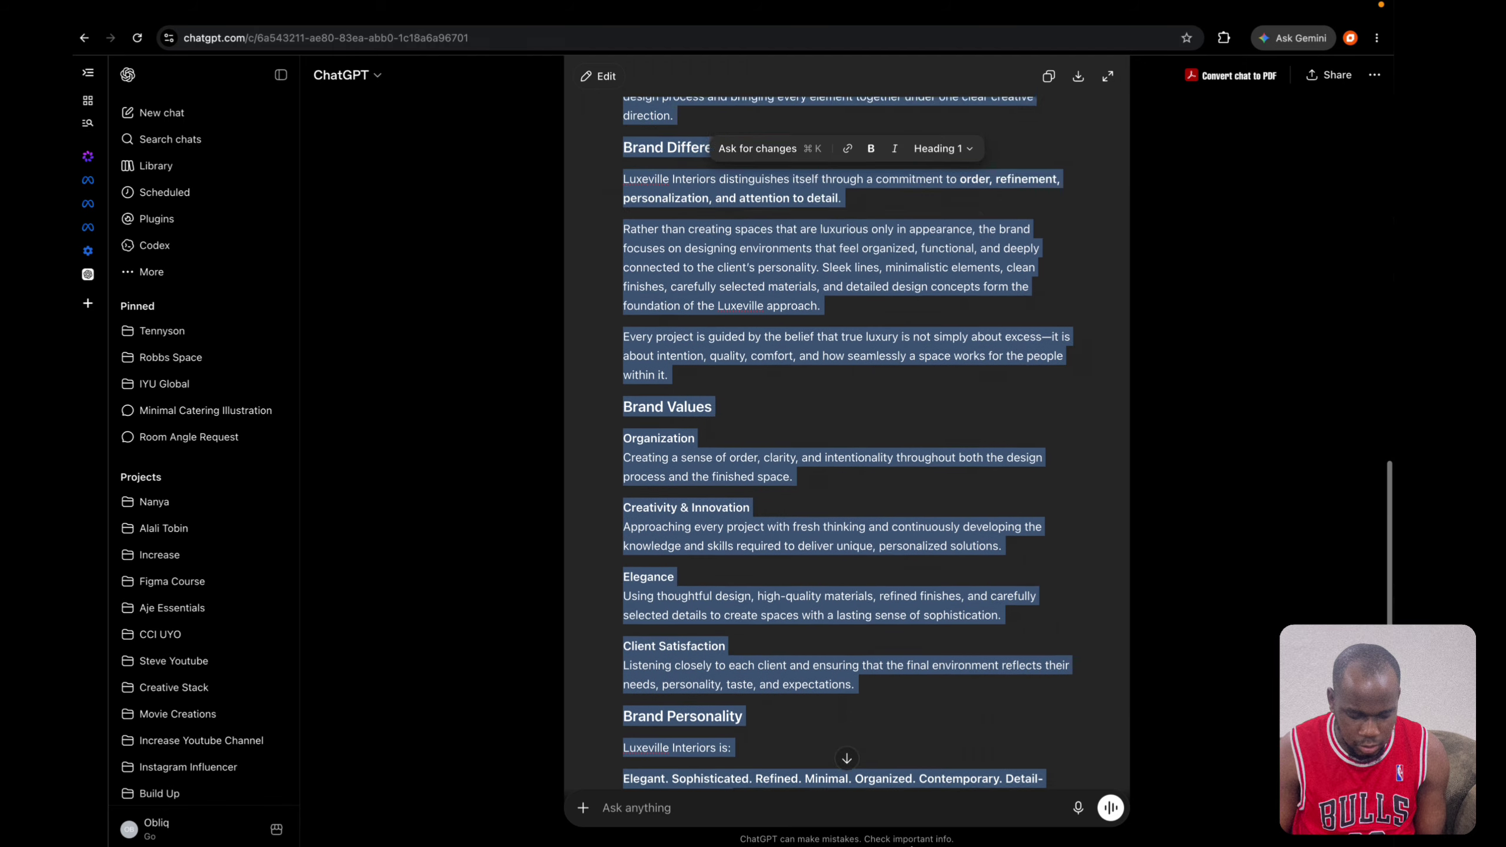
# Copy the entire selected Luxeville Interiors brand overview, down to the end of the Creative Direction section.
pyautogui.scroll(-8, 978, 658)
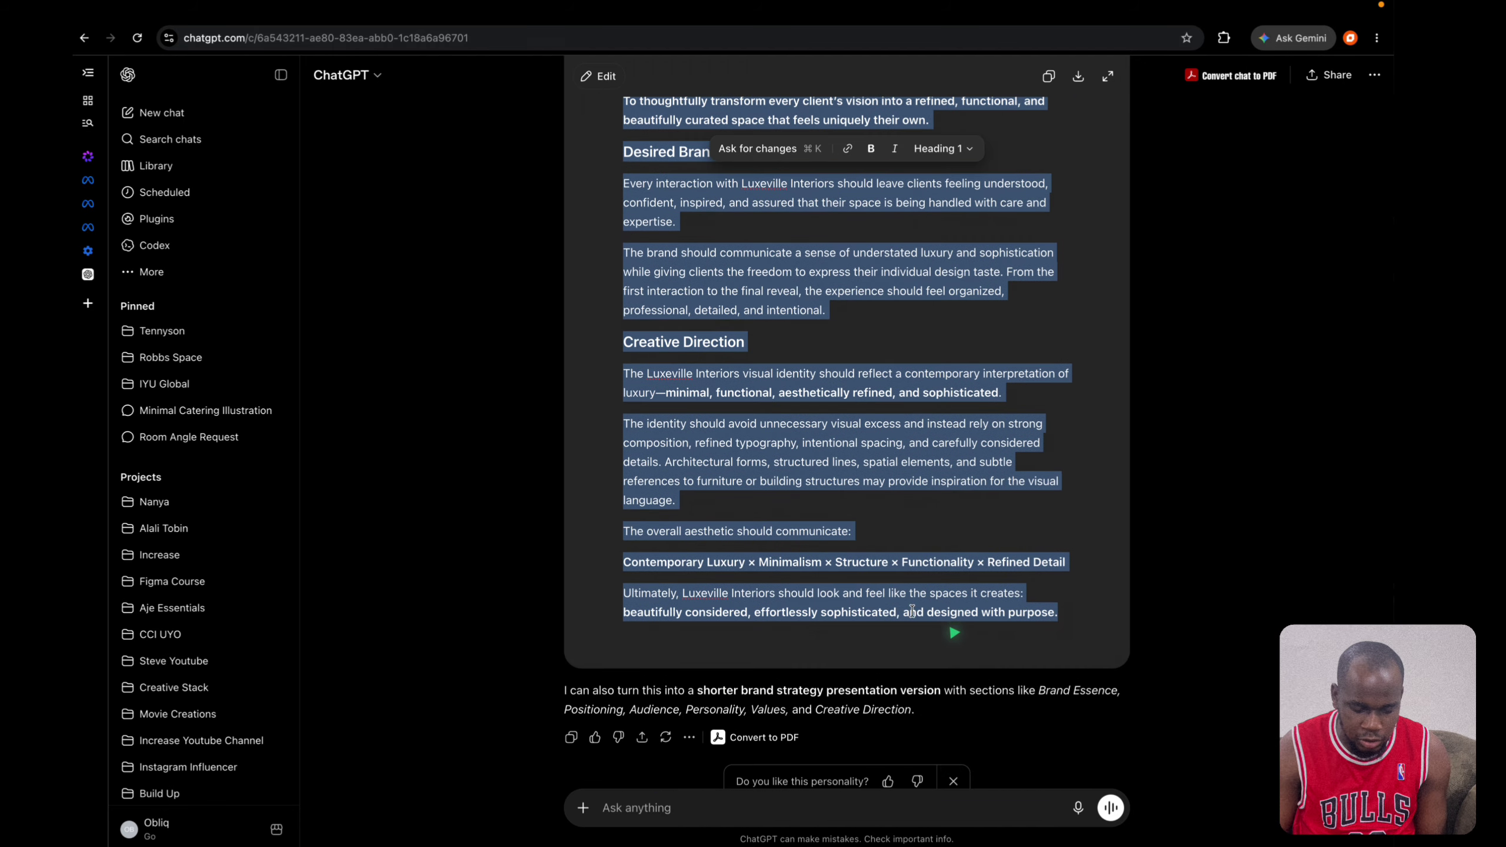
pyautogui.rightClick(929, 626)
pyautogui.click(945, 497)
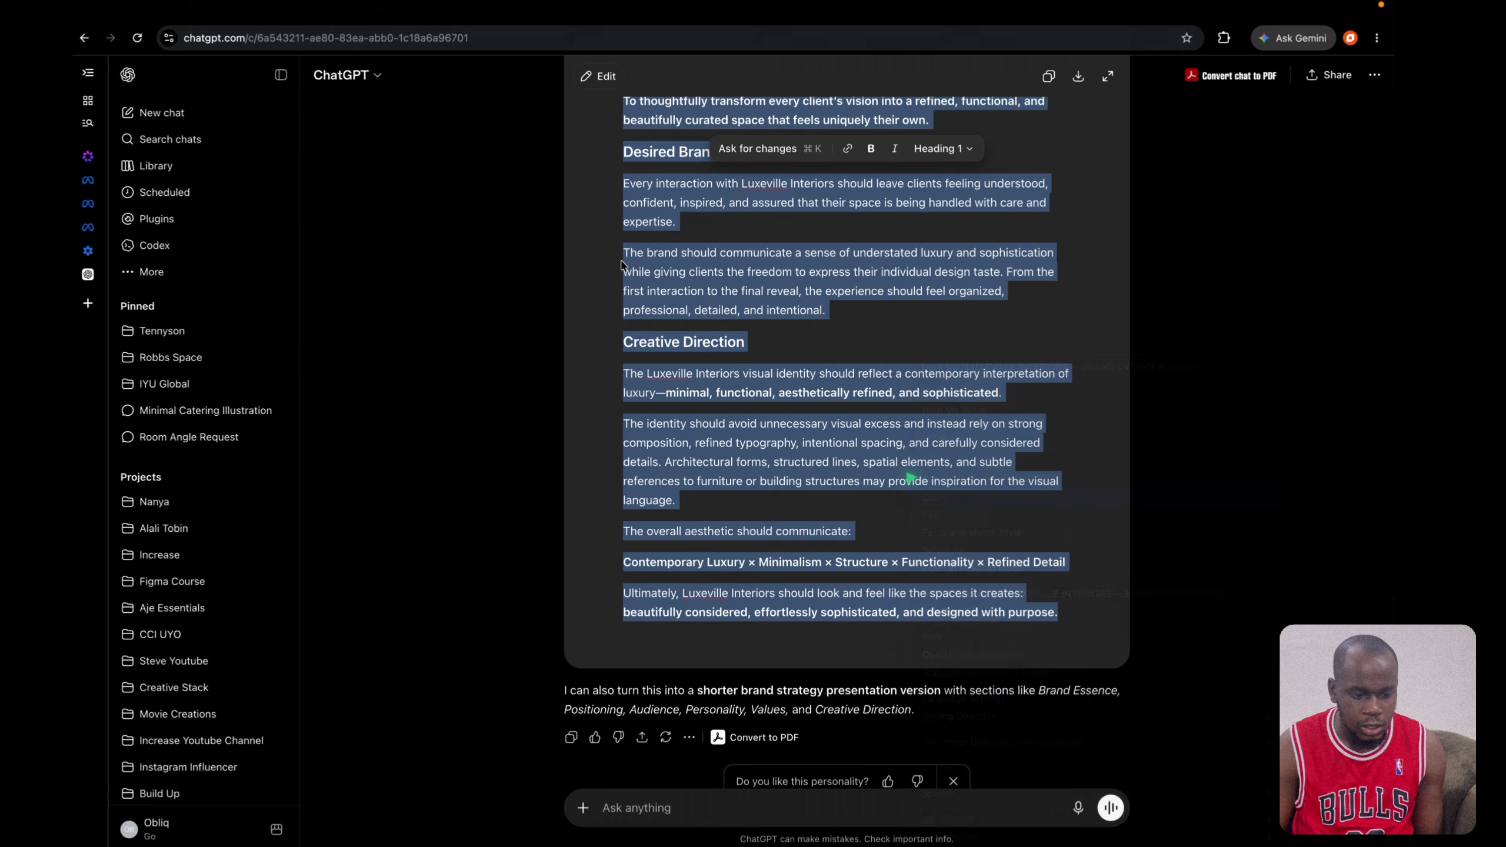
# Switch to Google Docs in a new browser tab and paste the copied brand overview into a blank document.
pyautogui.click(89, 300)
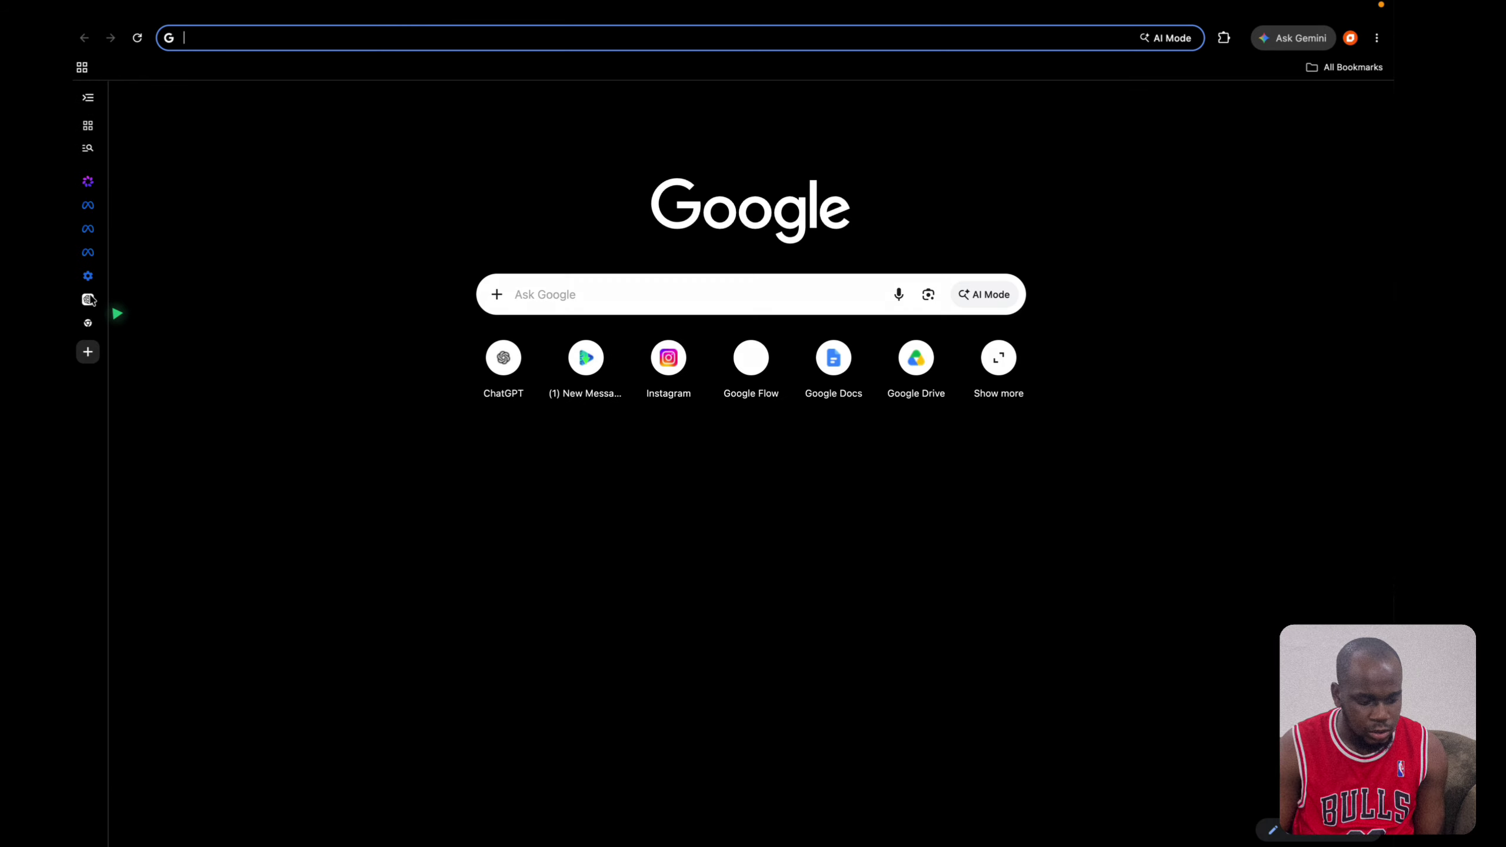
pyautogui.write('doc')
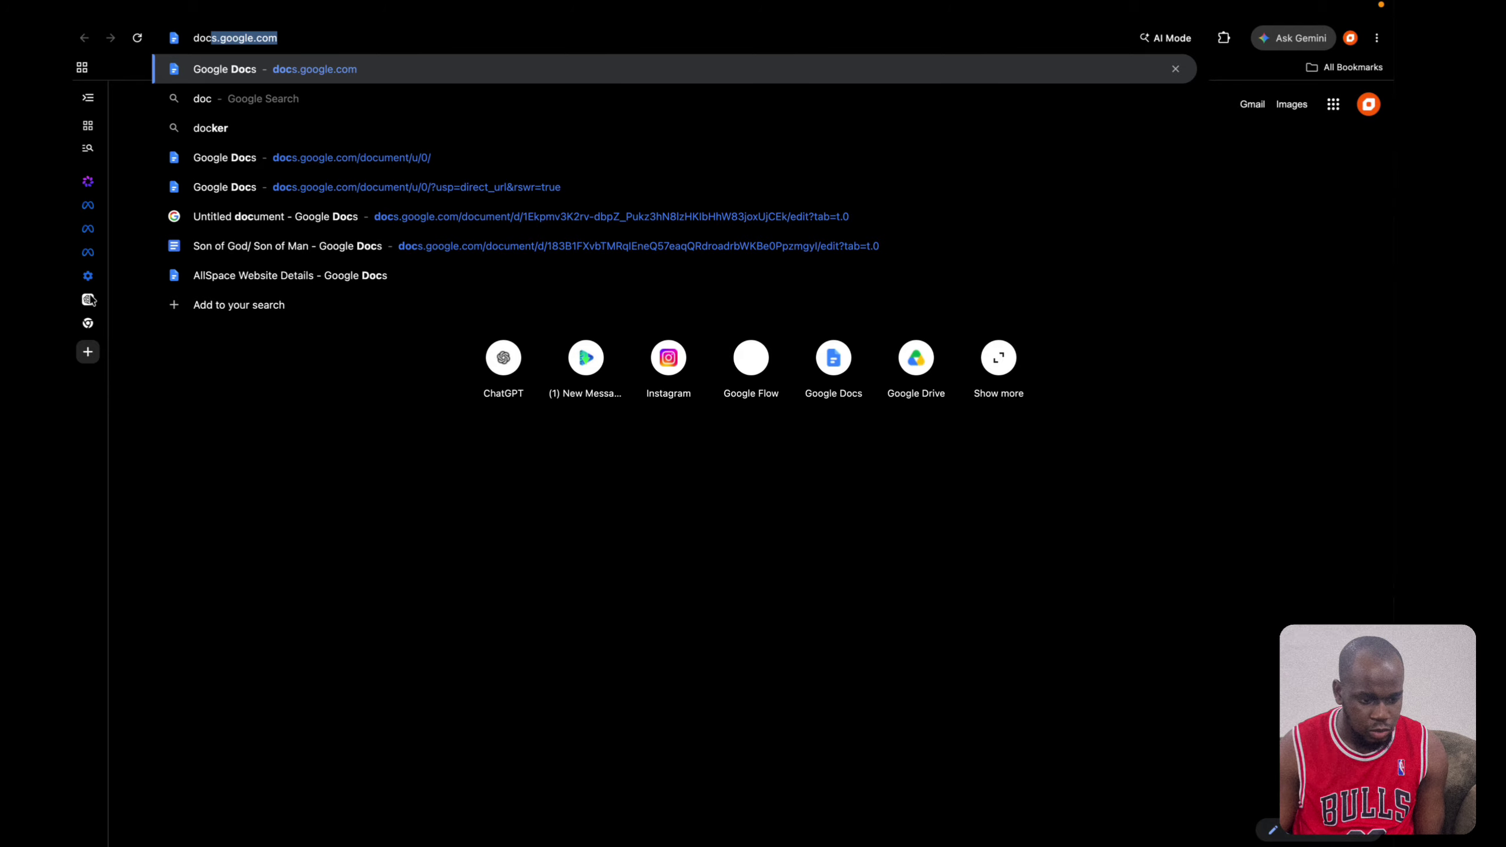
pyautogui.press('Return')
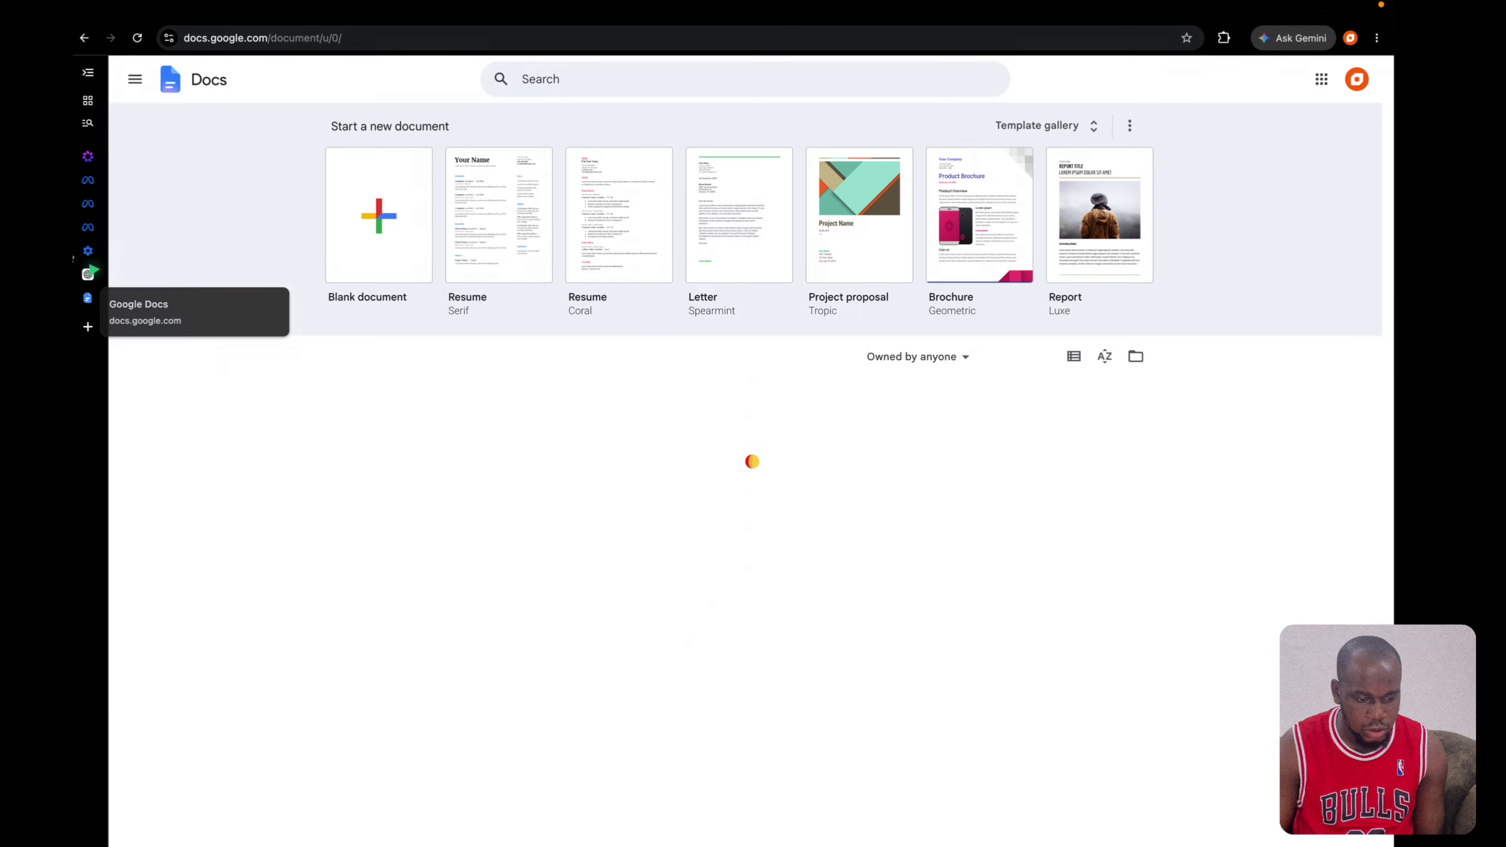
pyautogui.click(382, 220)
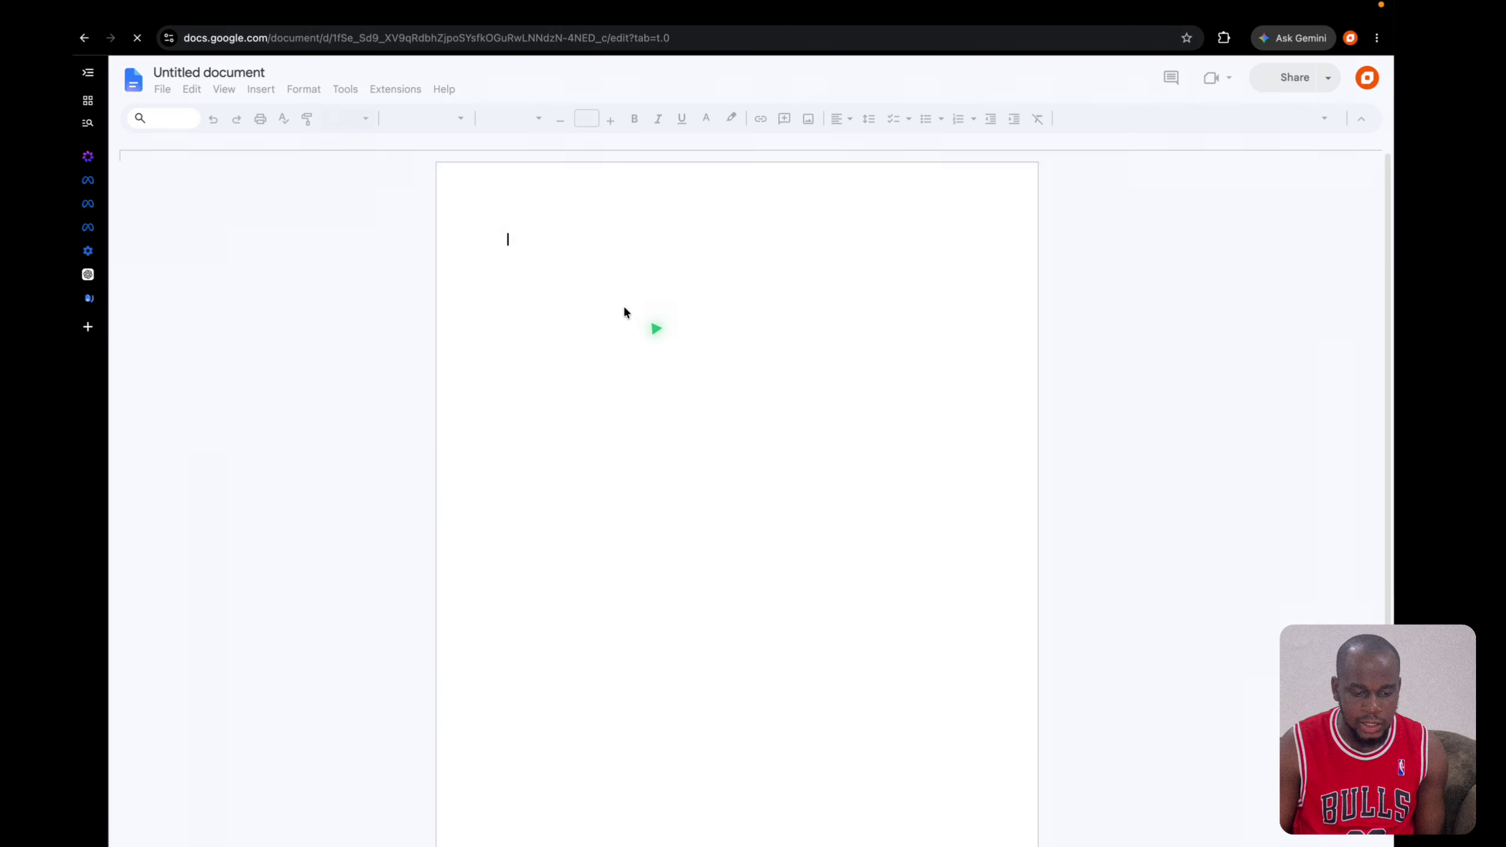
pyautogui.hotkey('ctrl', 'v')
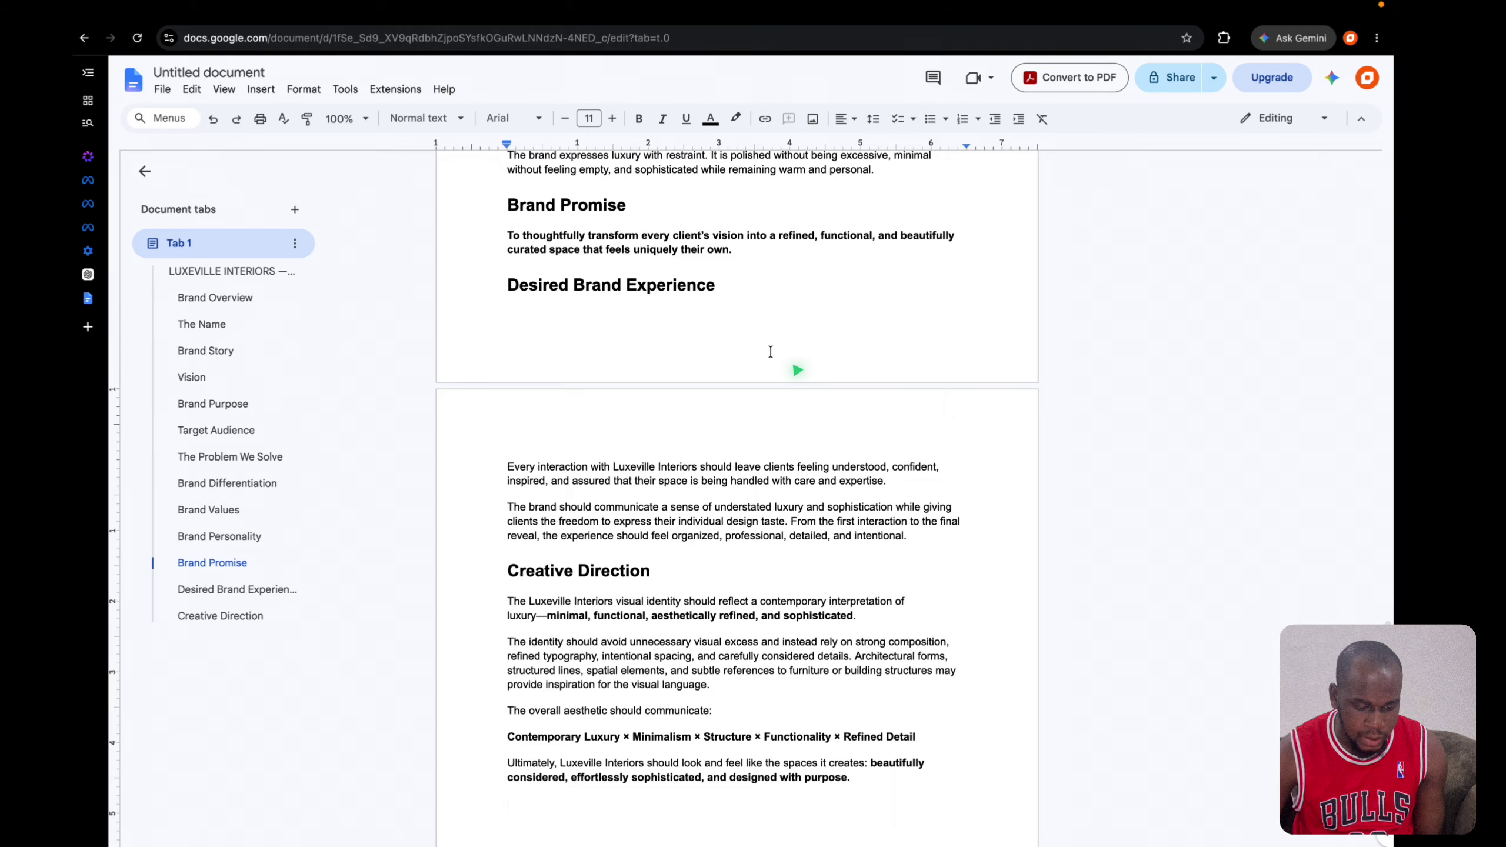
# Examine the pasted brand overview from its title through the story, values, personality and promise sections.
pyautogui.scroll(15, 759, 353)
pyautogui.scroll(15, 770, 351)
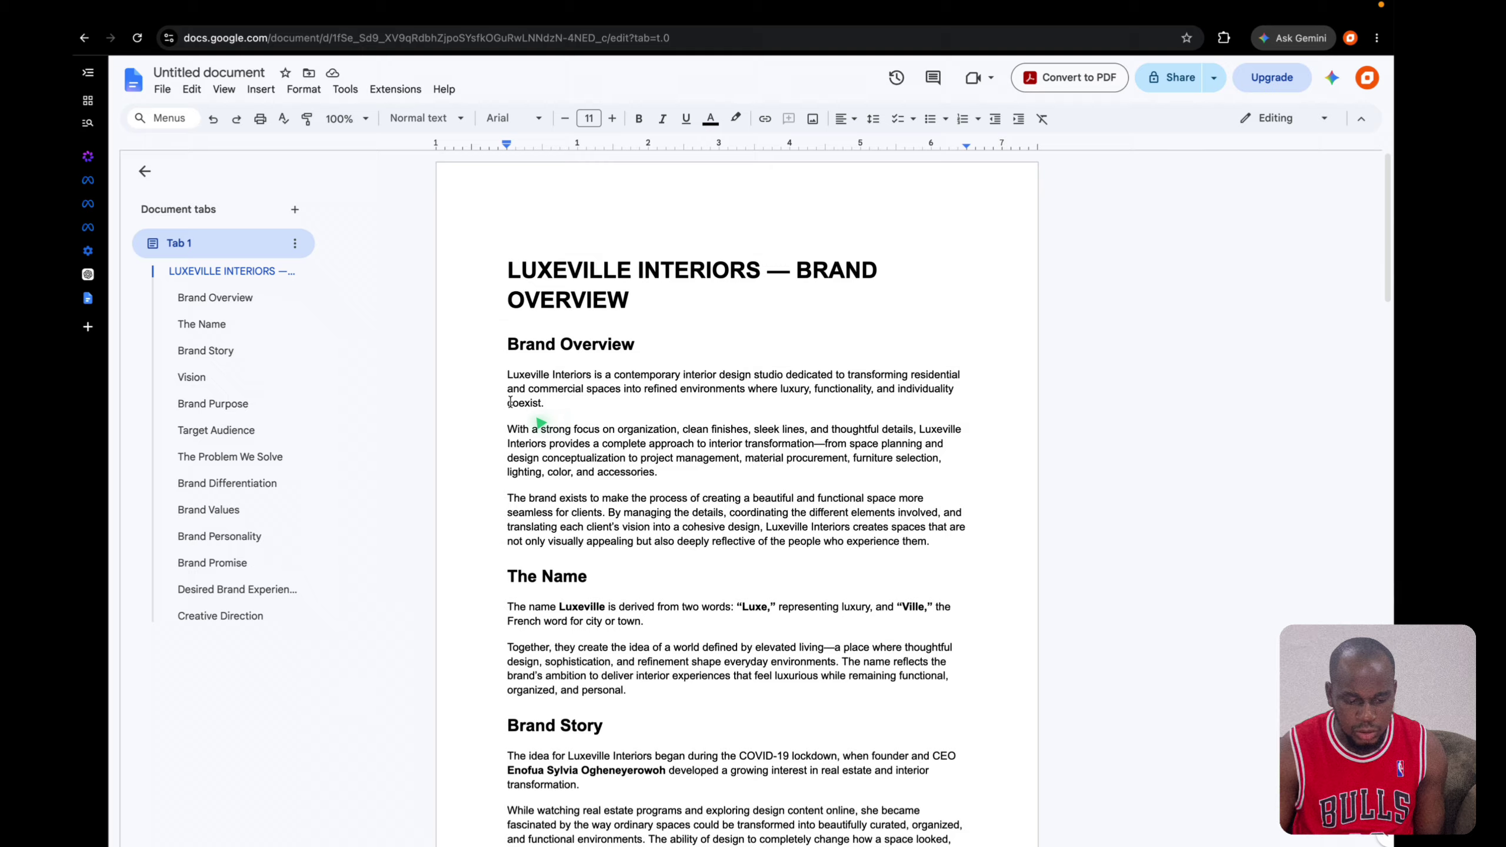
pyautogui.scroll(-20, 628, 491)
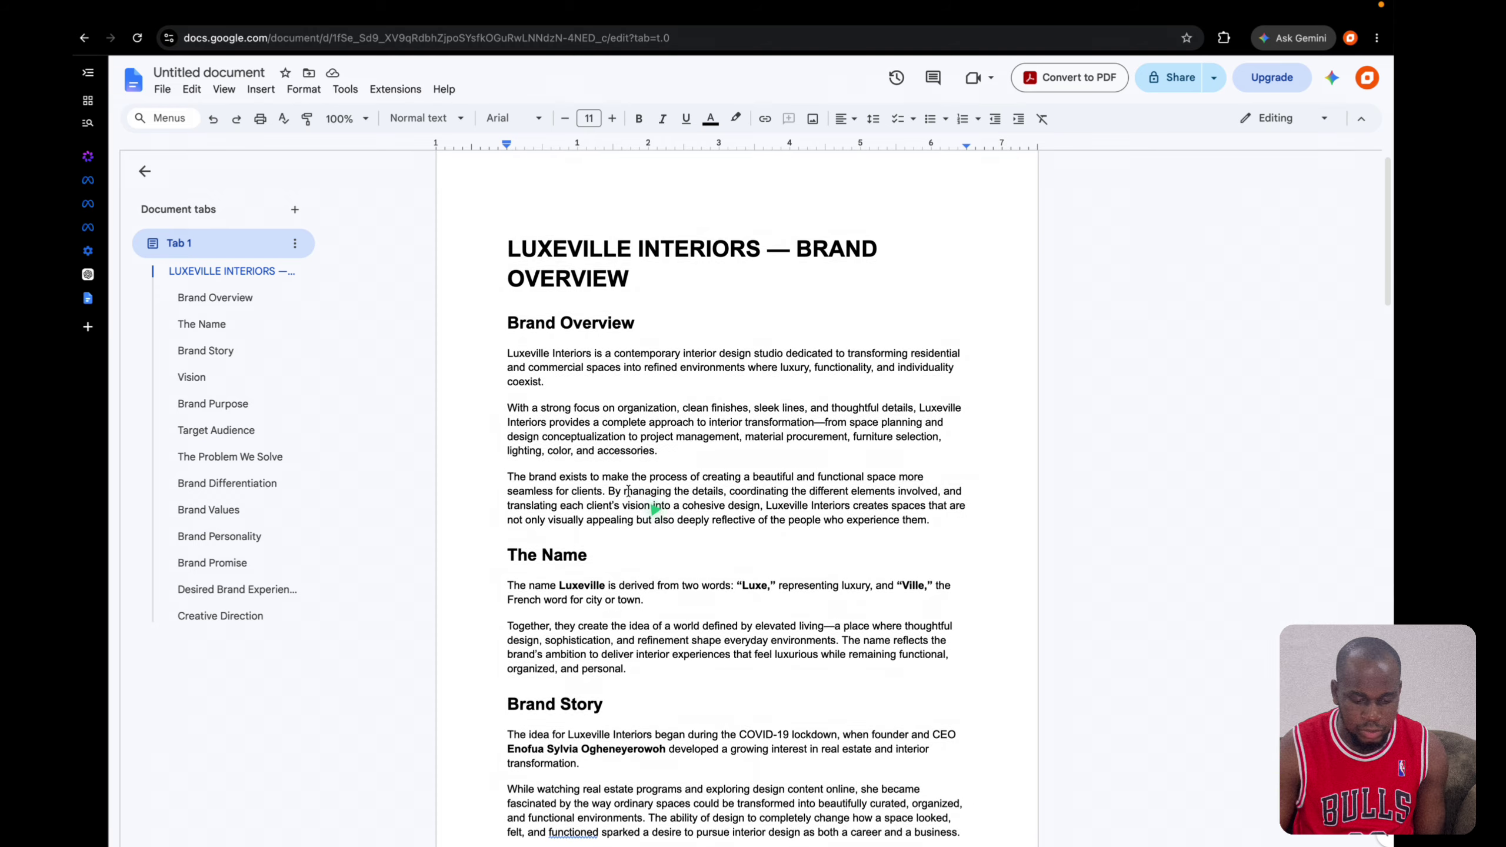
pyautogui.scroll(-5, 628, 491)
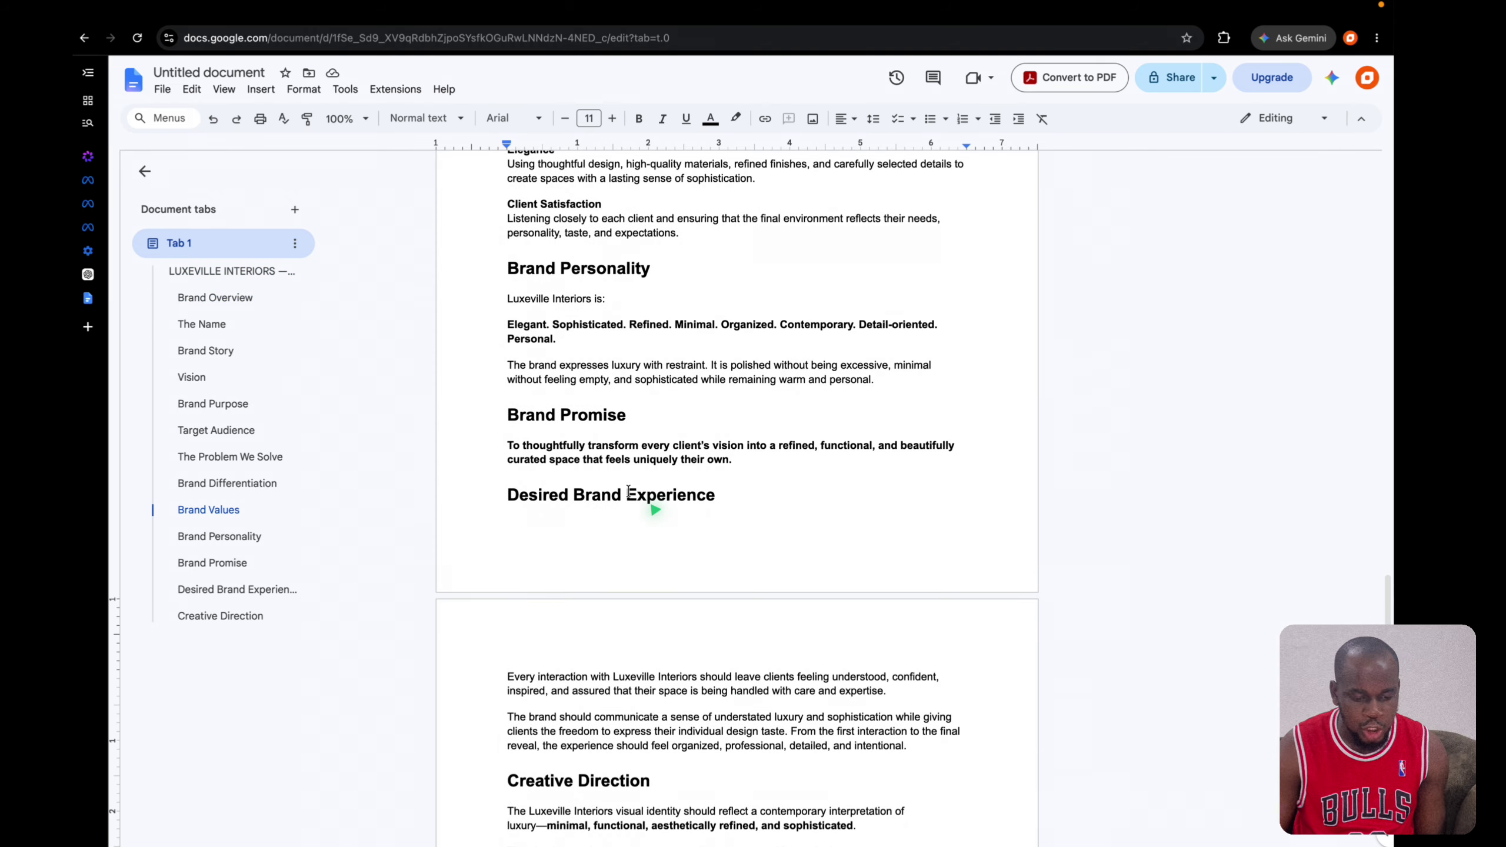
pyautogui.scroll(20, 627, 492)
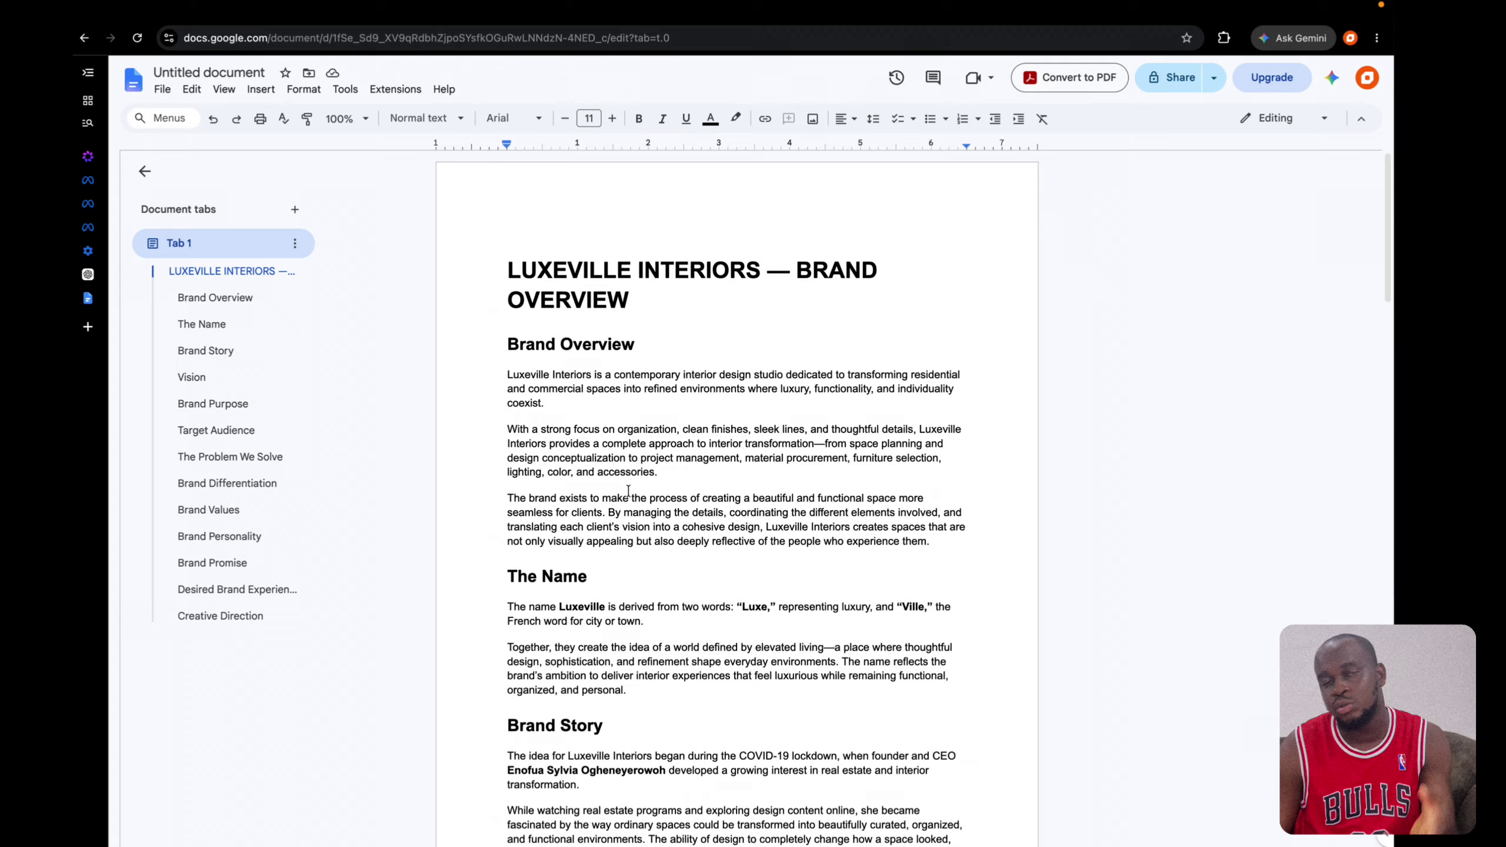
pyautogui.scroll(-15, 628, 491)
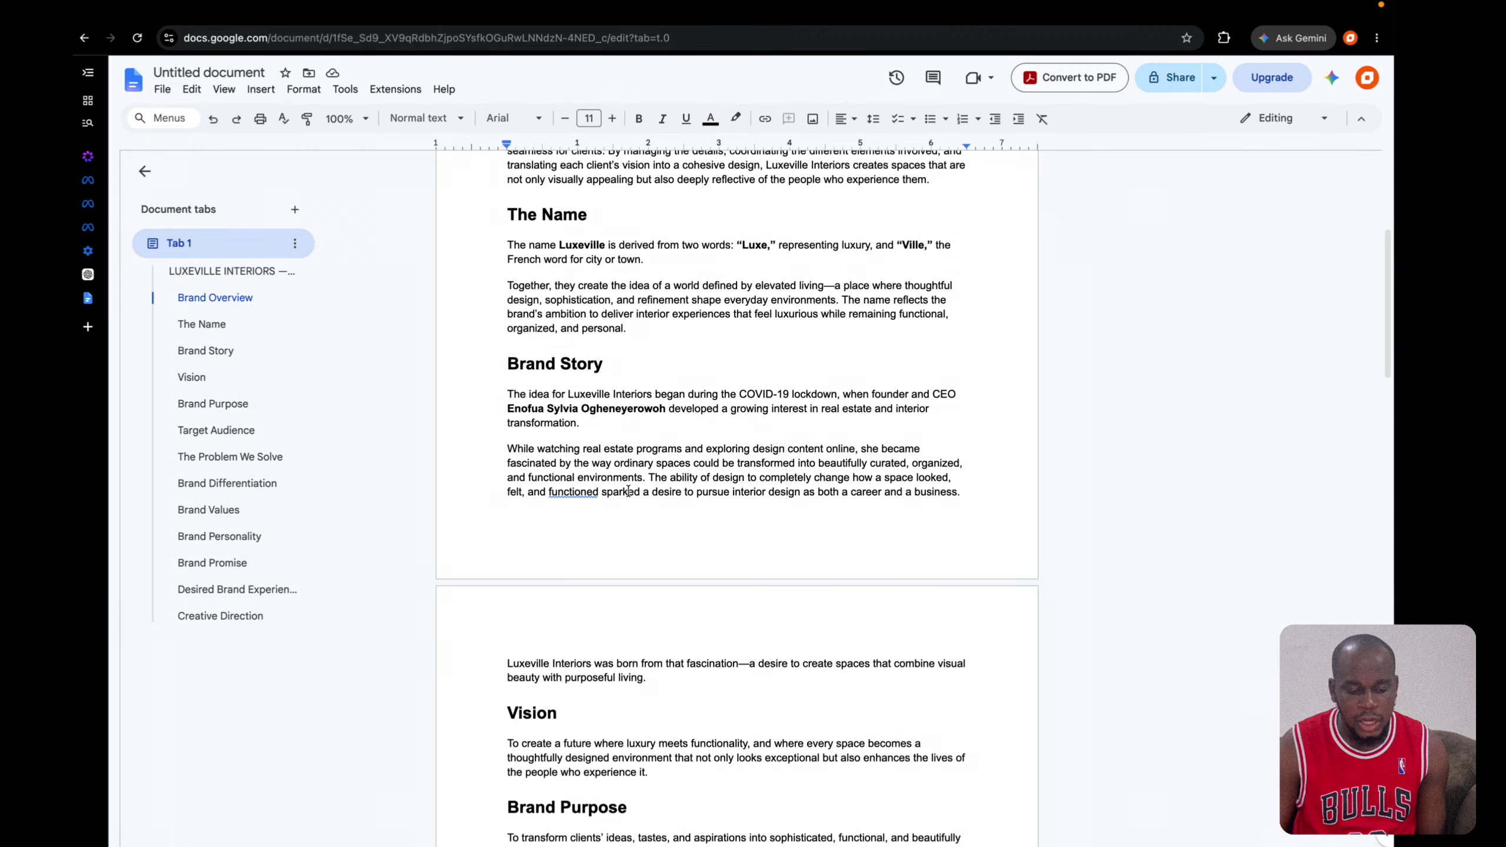
pyautogui.scroll(-6, 628, 491)
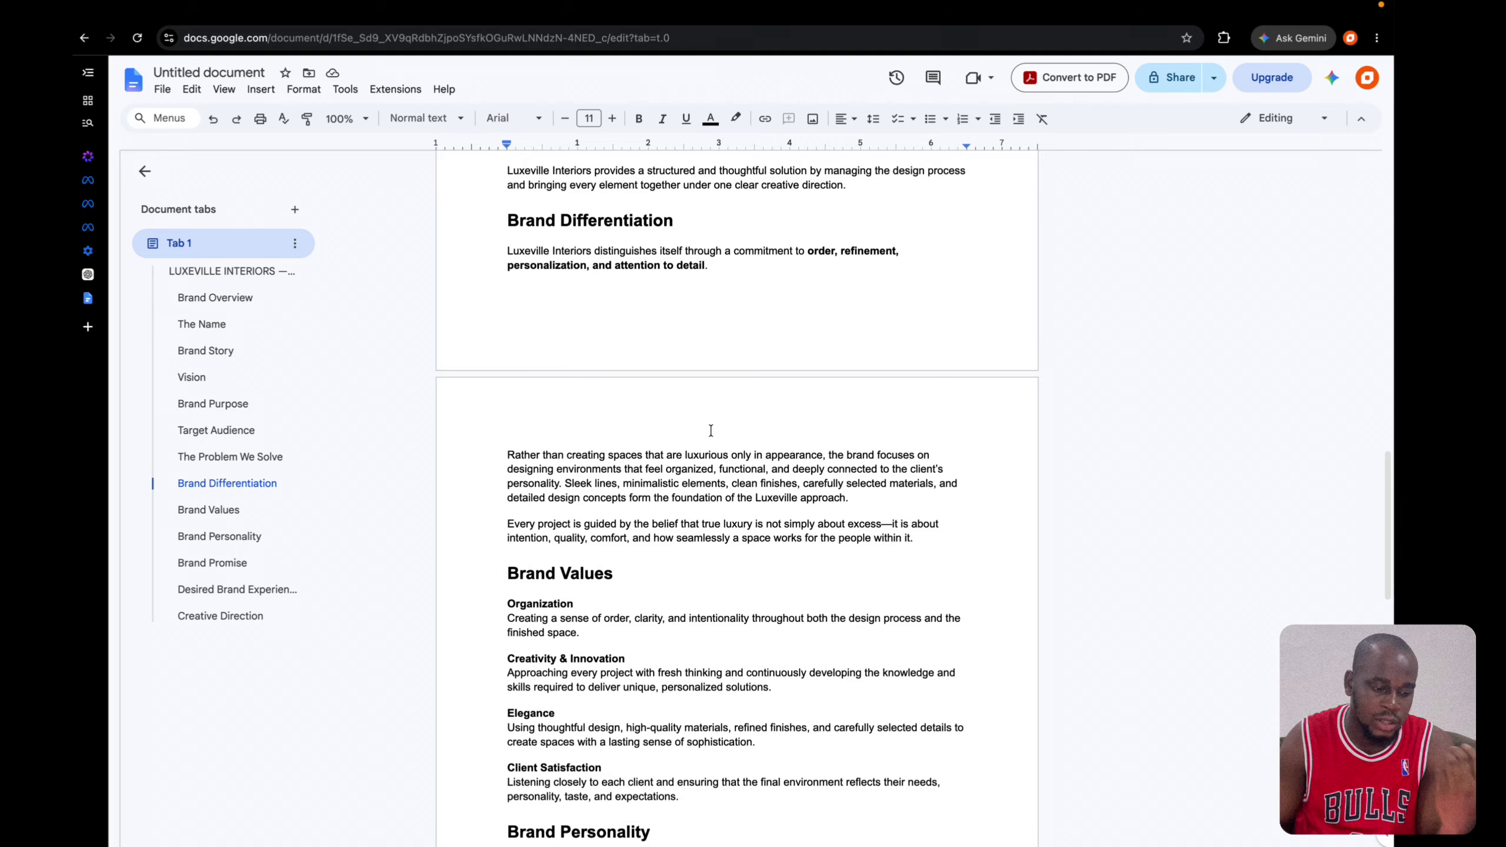
pyautogui.click(88, 276)
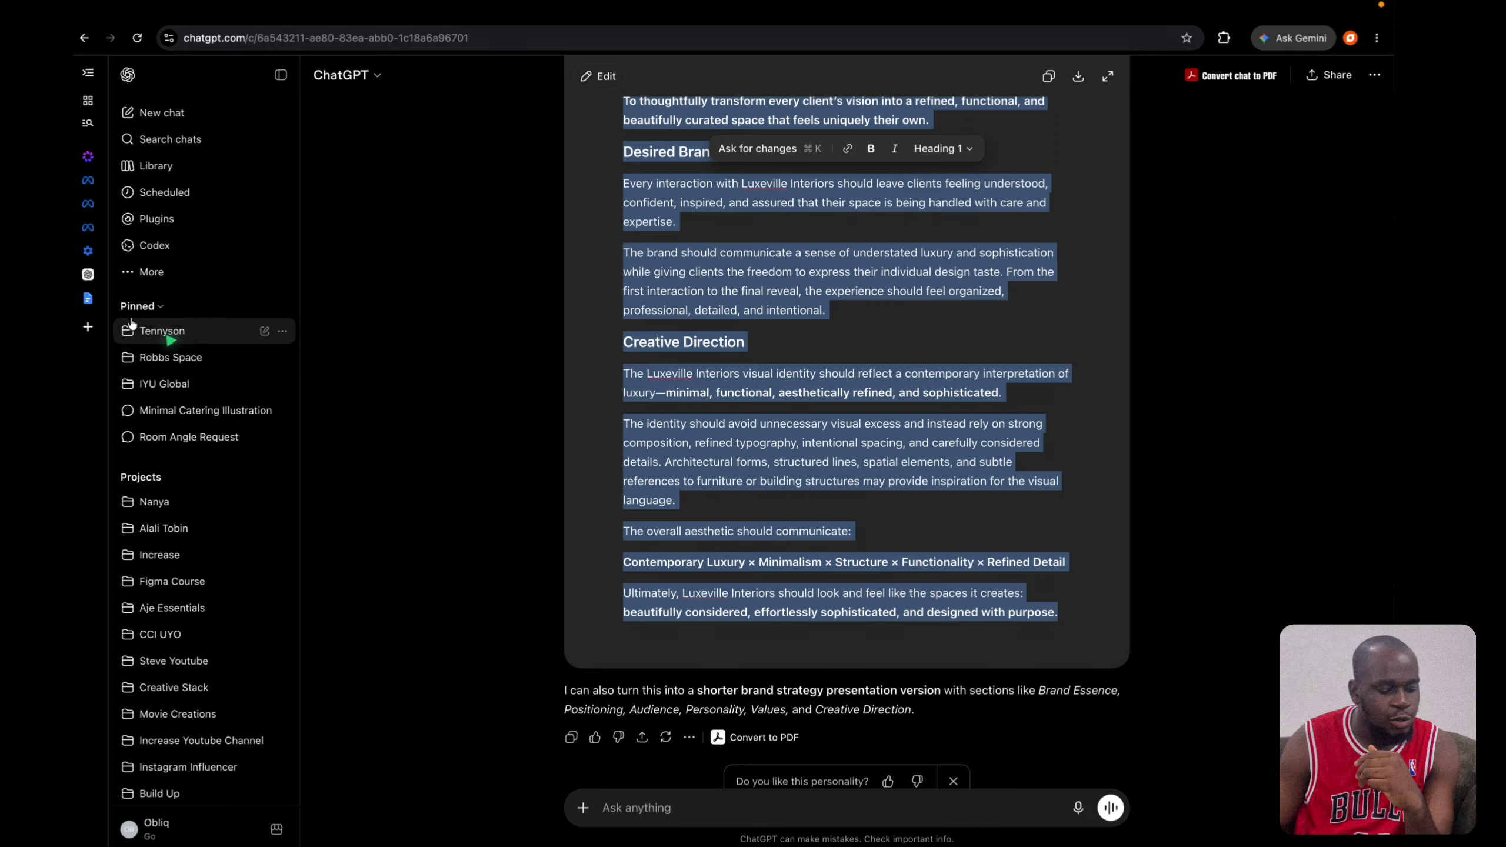
pyautogui.click(88, 299)
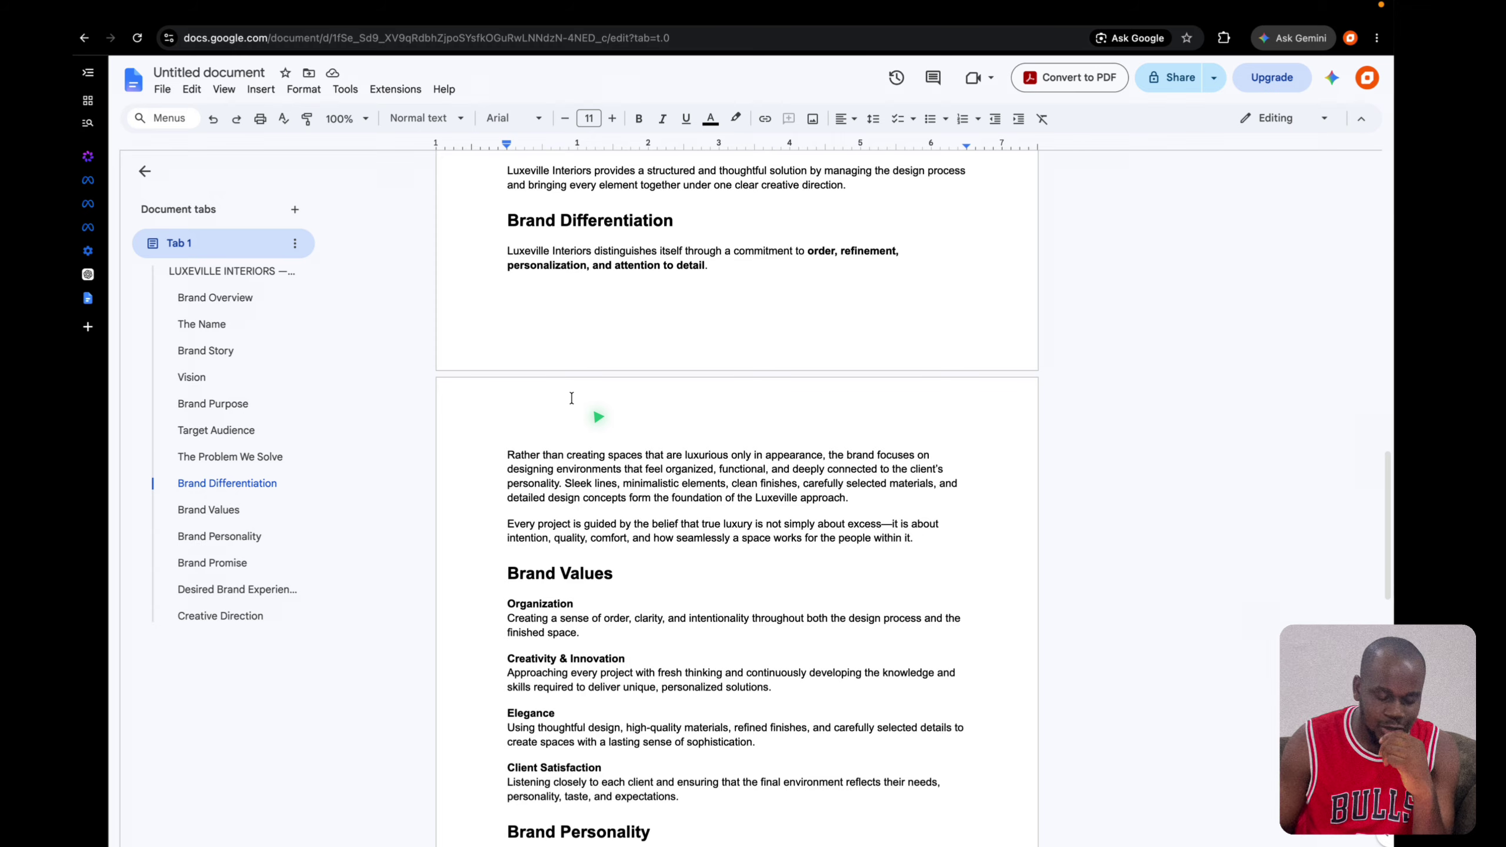
pyautogui.scroll(20, 571, 398)
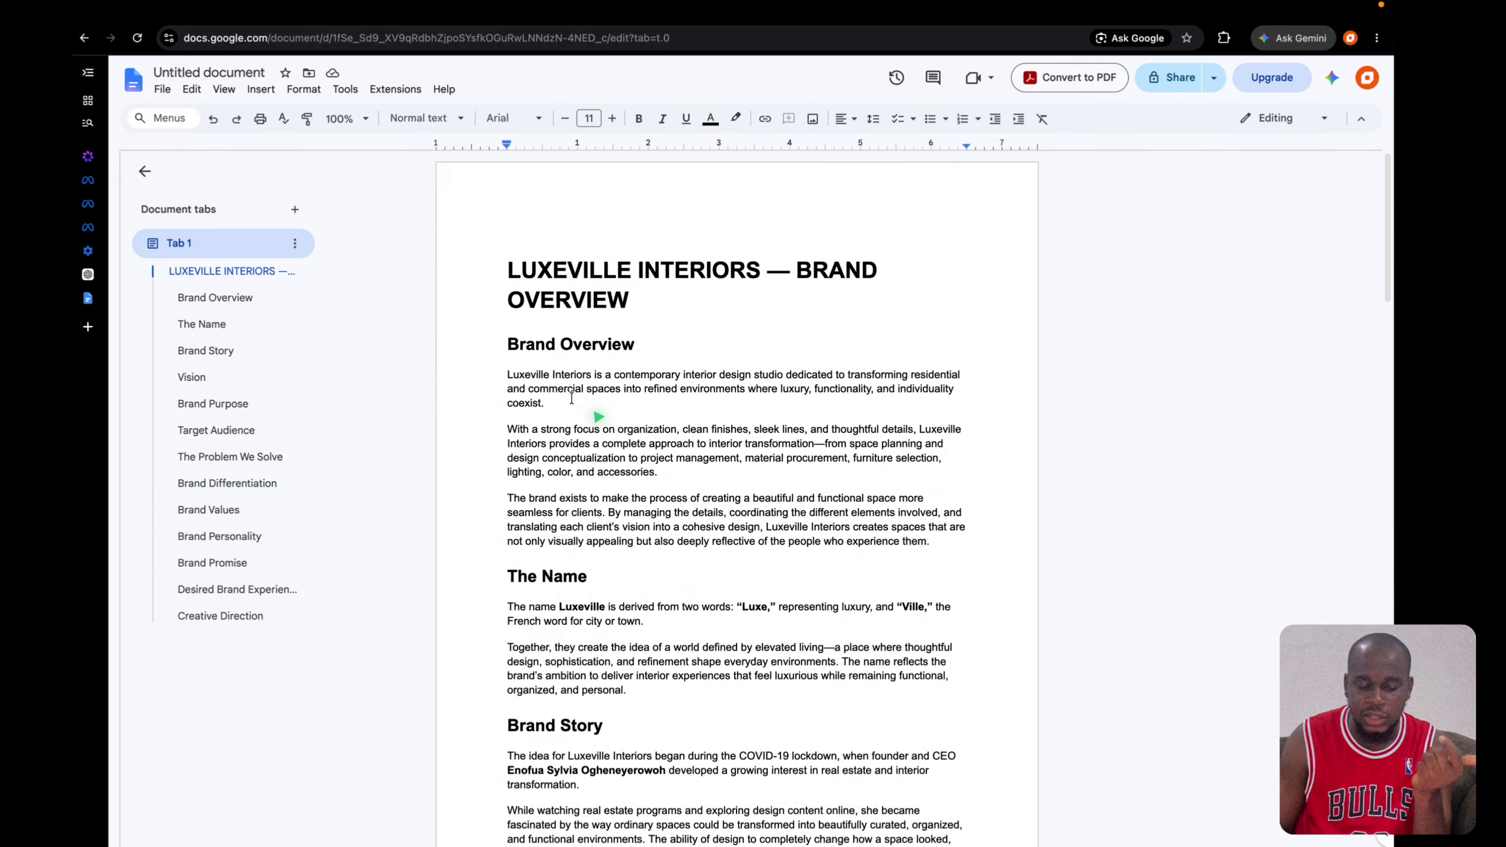
pyautogui.scroll(-20, 692, 309)
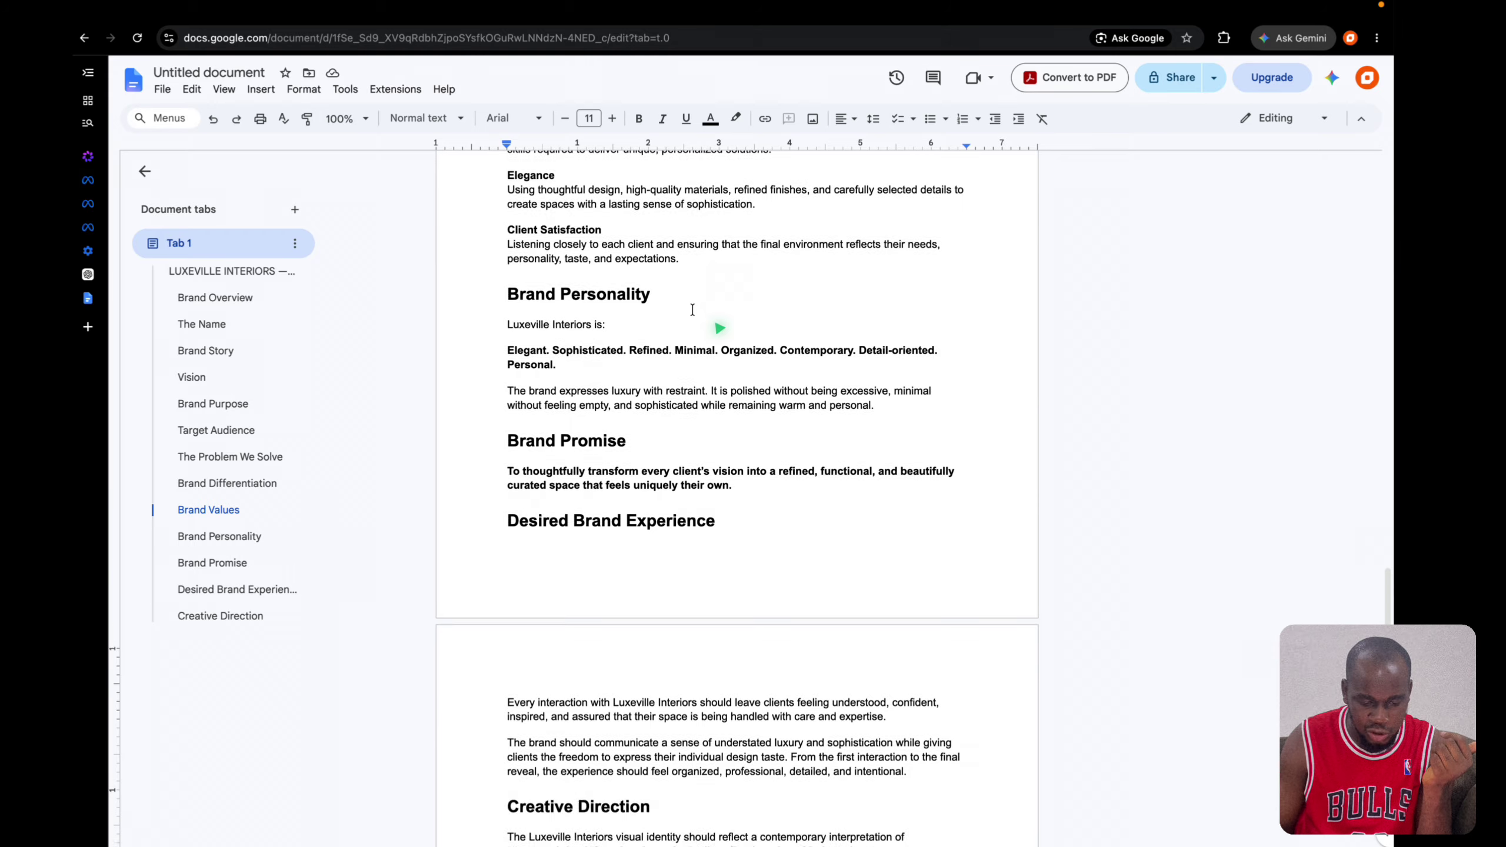
pyautogui.scroll(10, 692, 309)
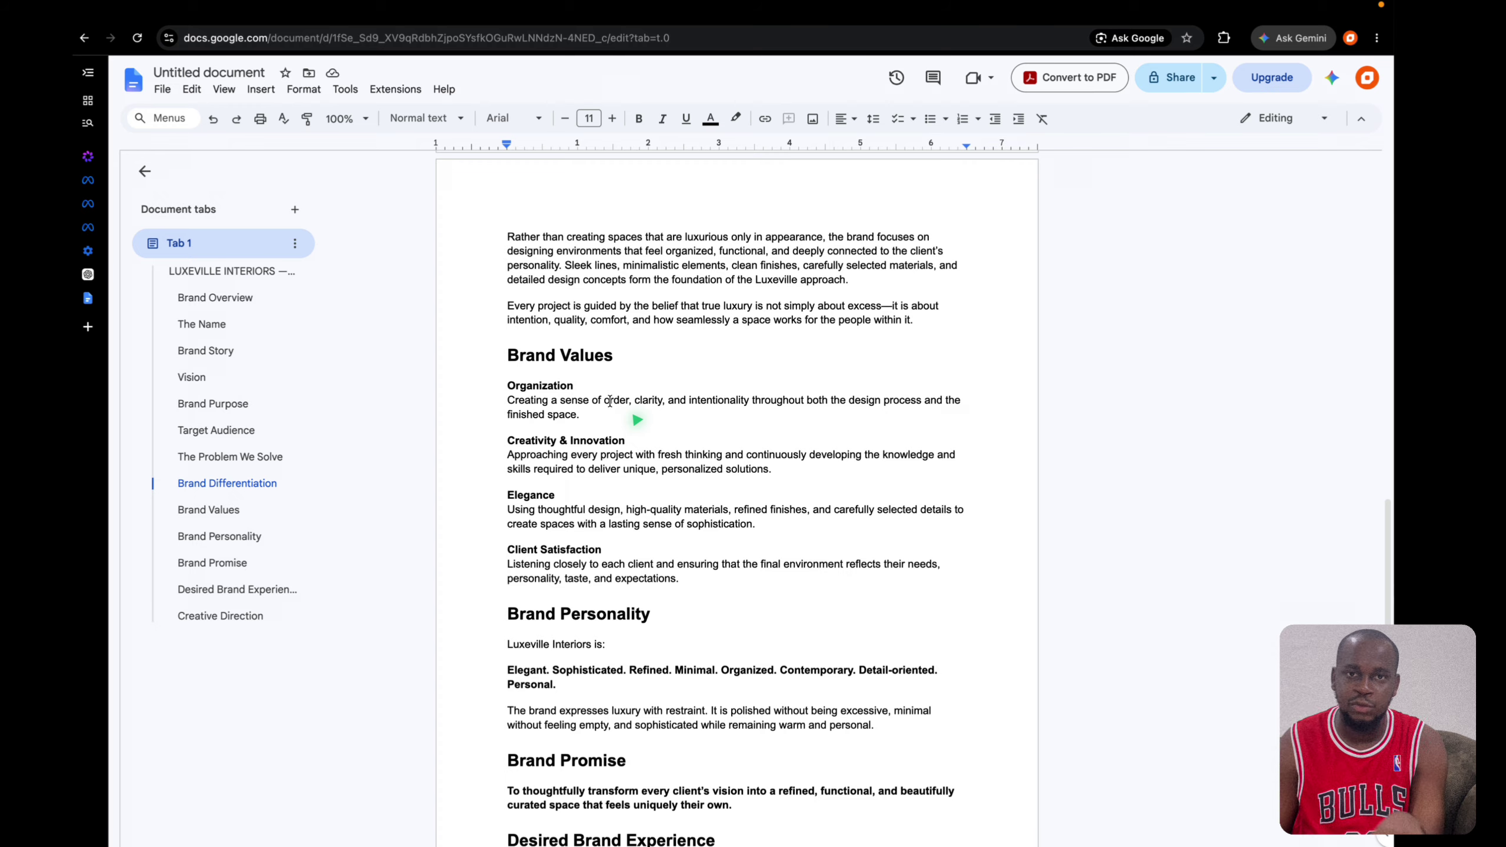
pyautogui.scroll(20, 610, 401)
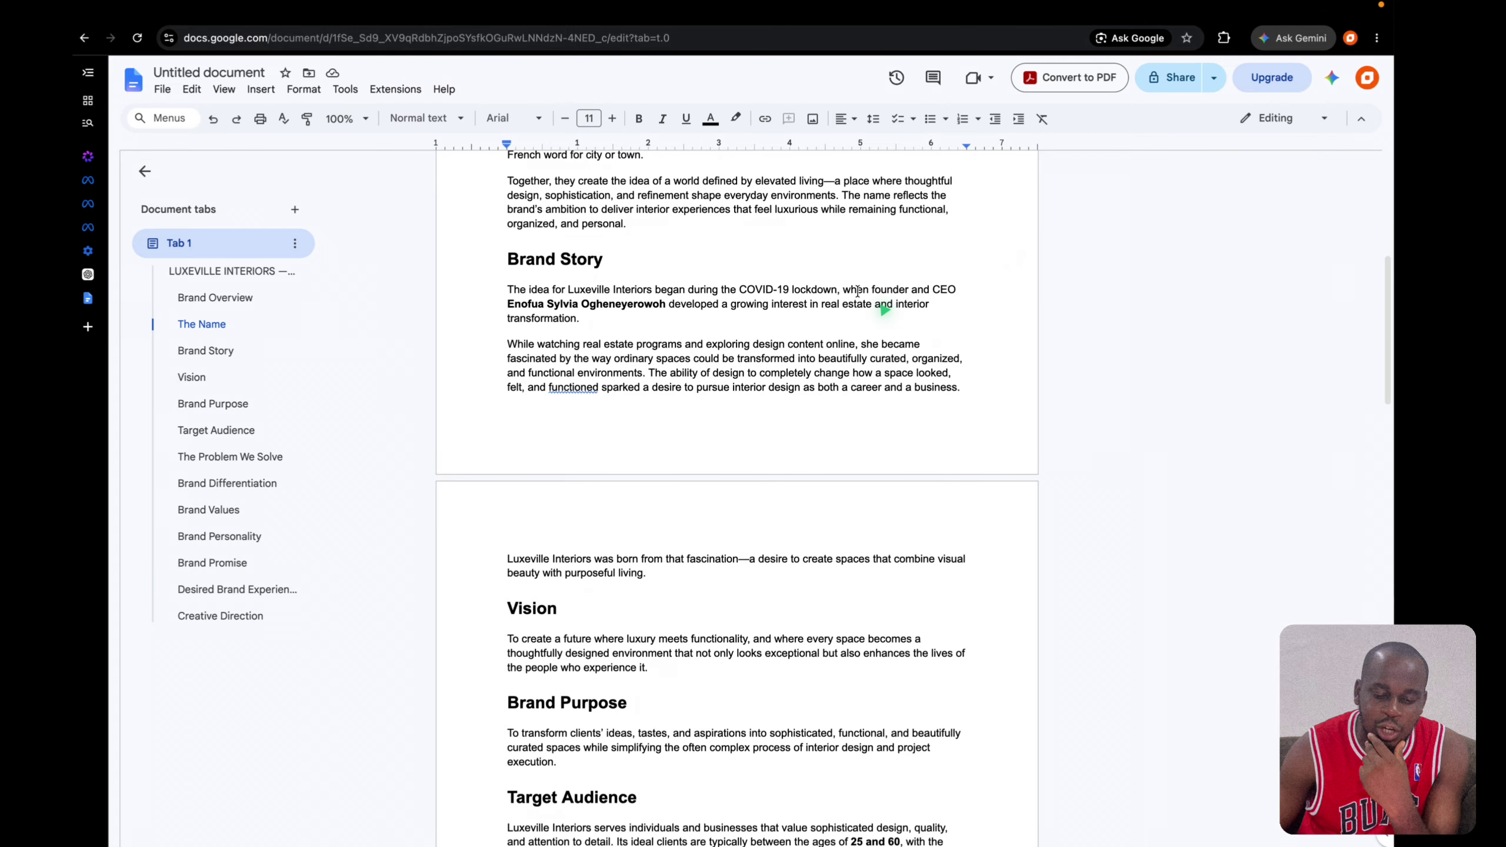
pyautogui.scroll(8, 857, 291)
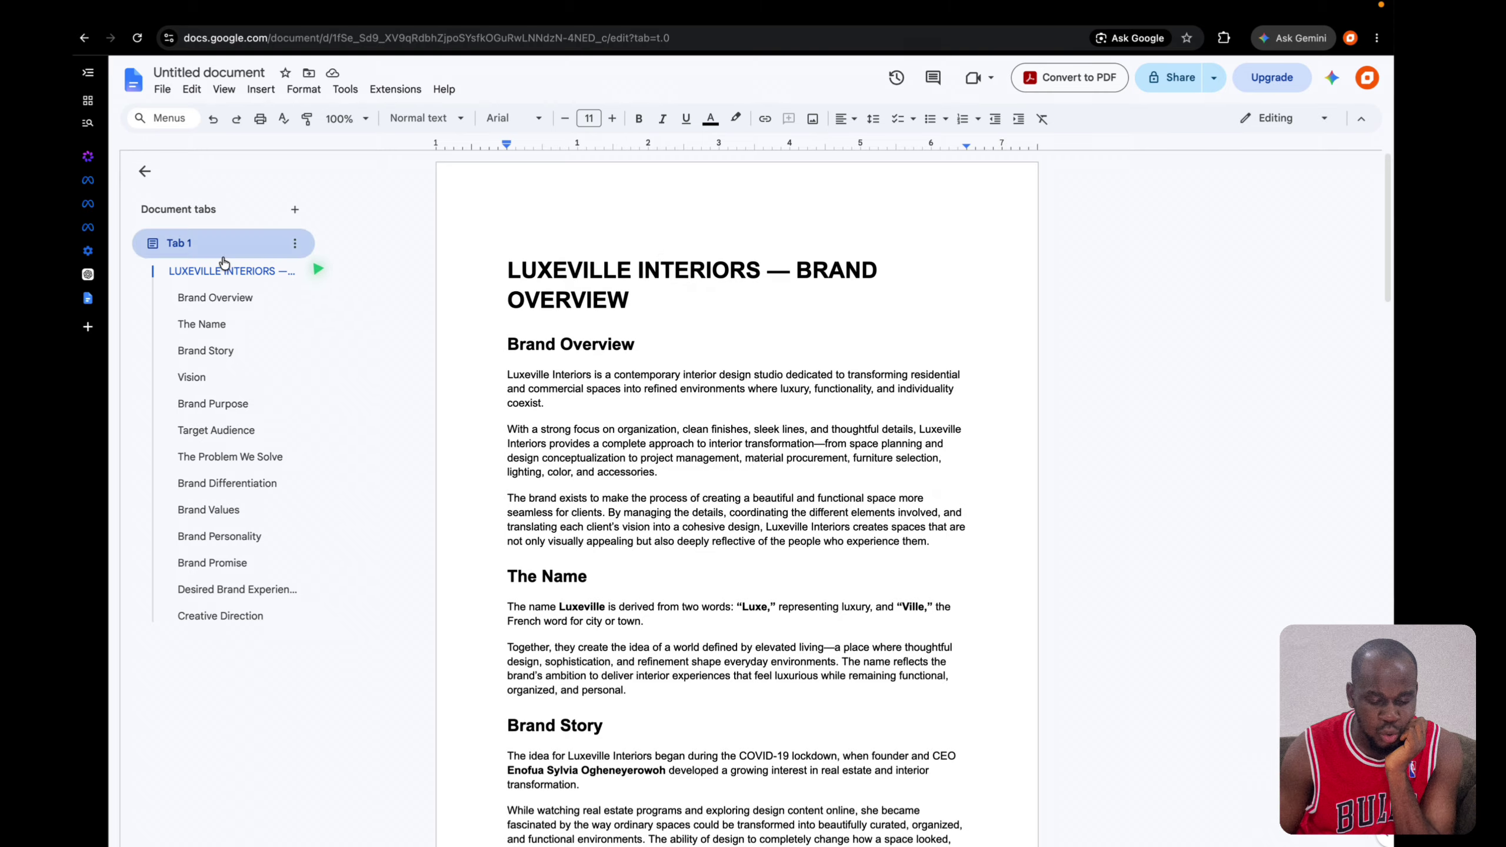
# Switch to the ChatGPT conversation and dictate and send a request for about five mock-up ideas for this brand without unnecessary words.
pyautogui.click(88, 274)
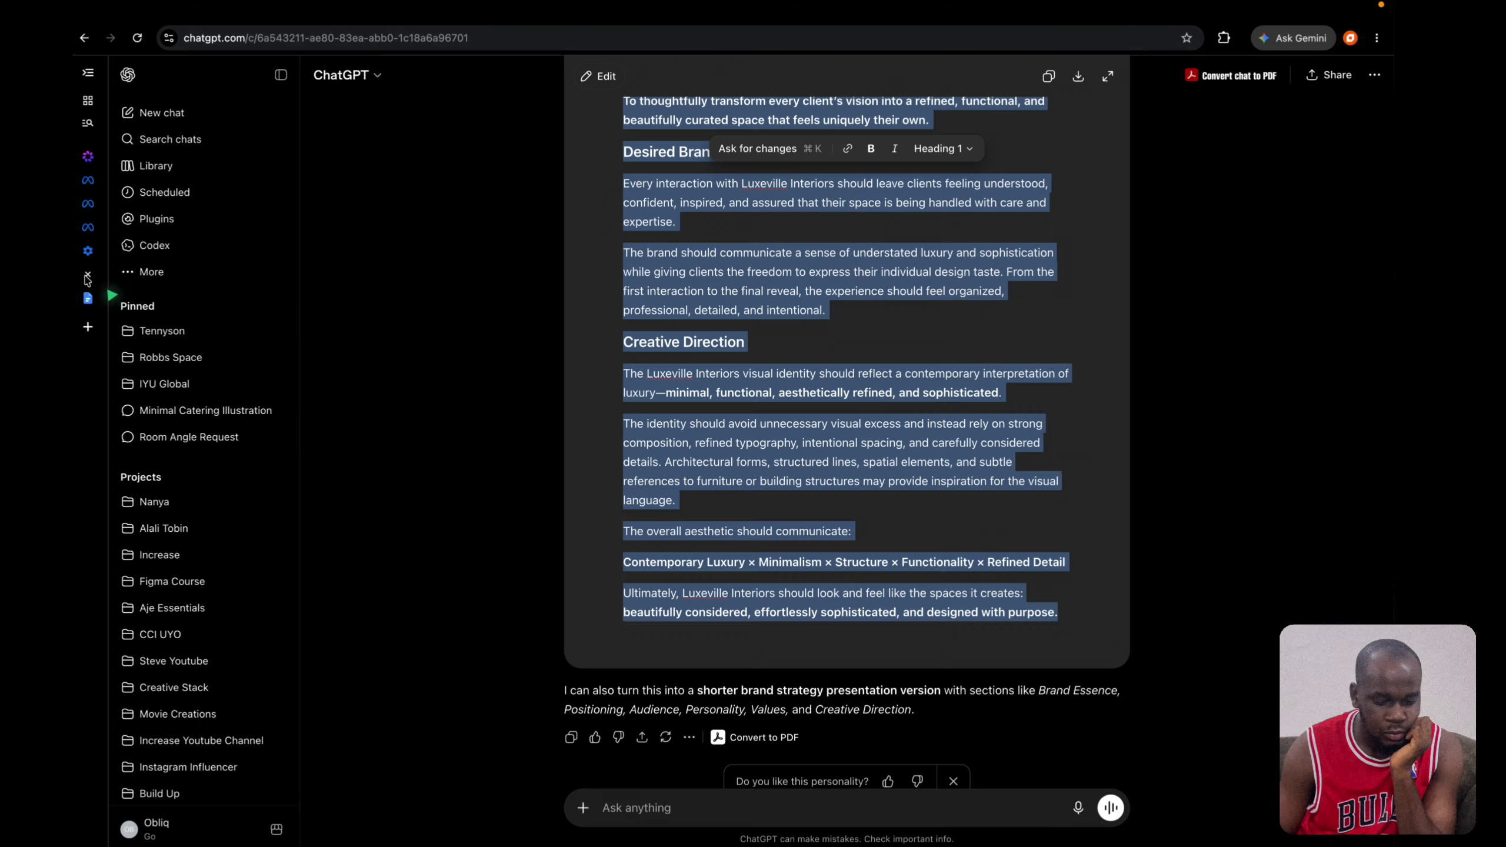
pyautogui.click(937, 343)
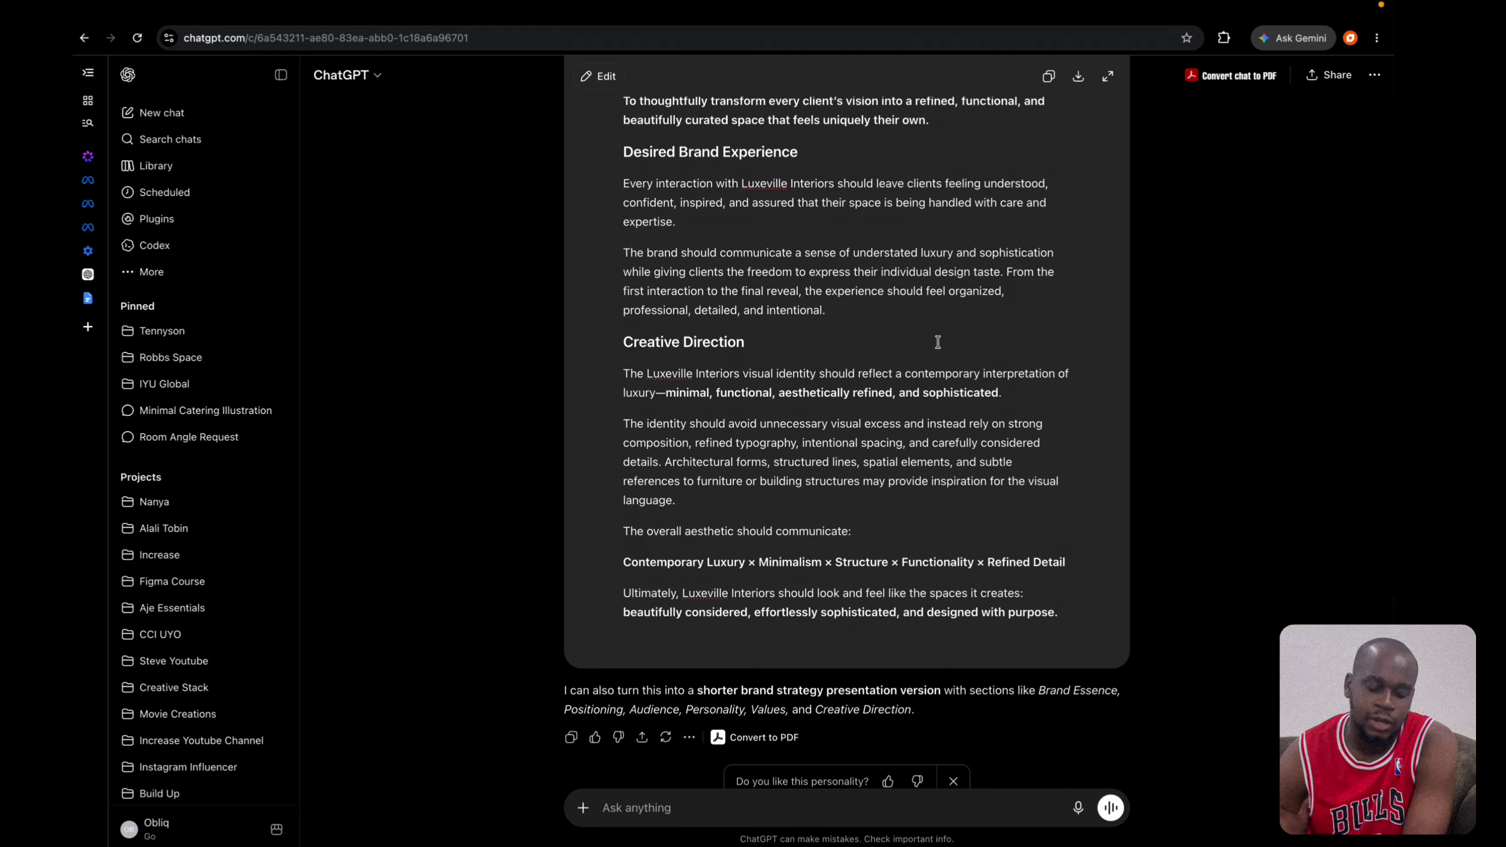
pyautogui.click(1079, 808)
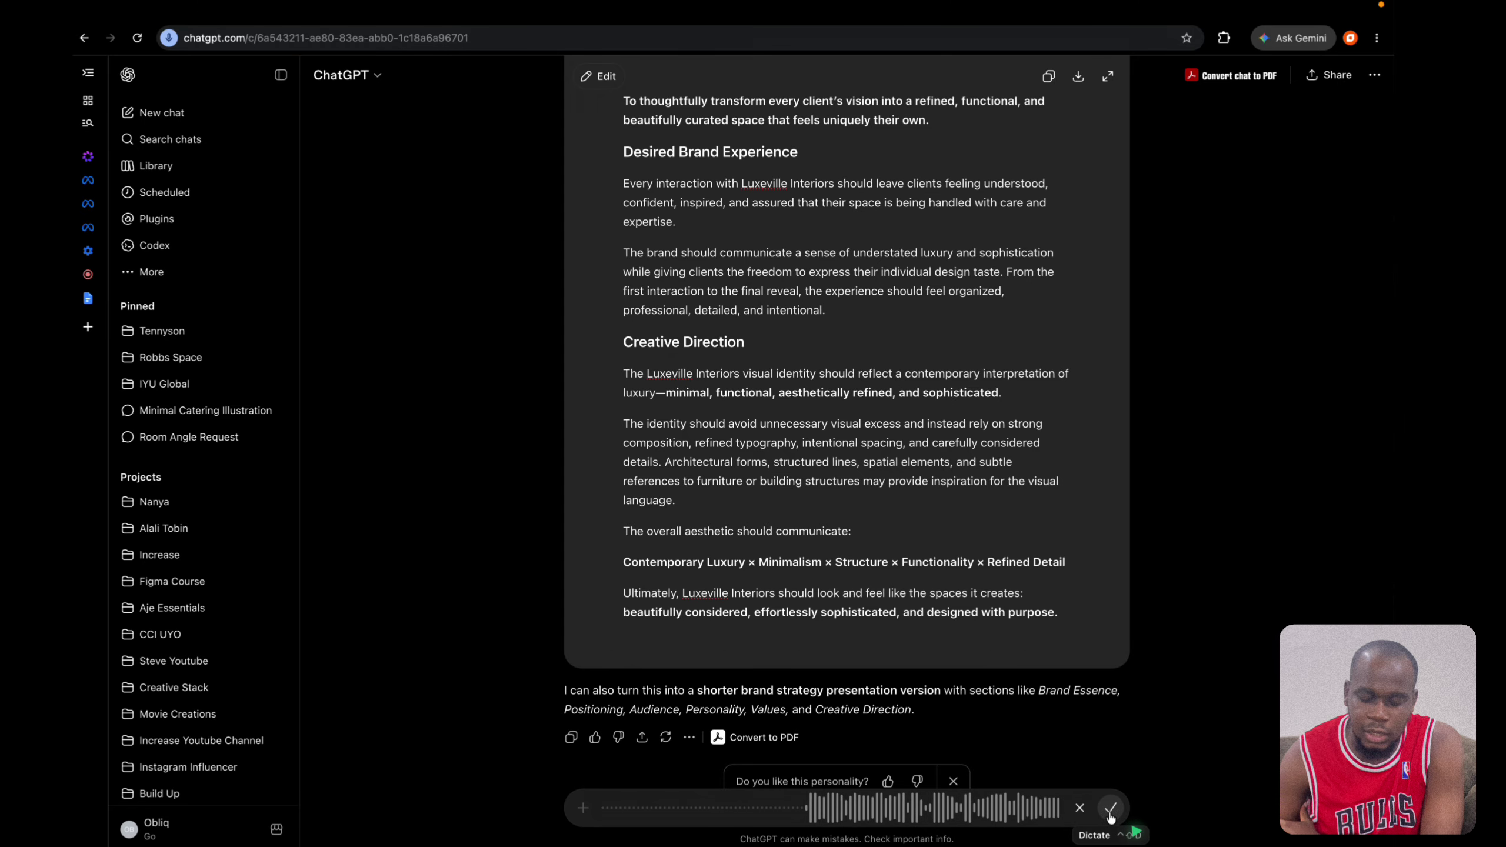
pyautogui.click(1111, 809)
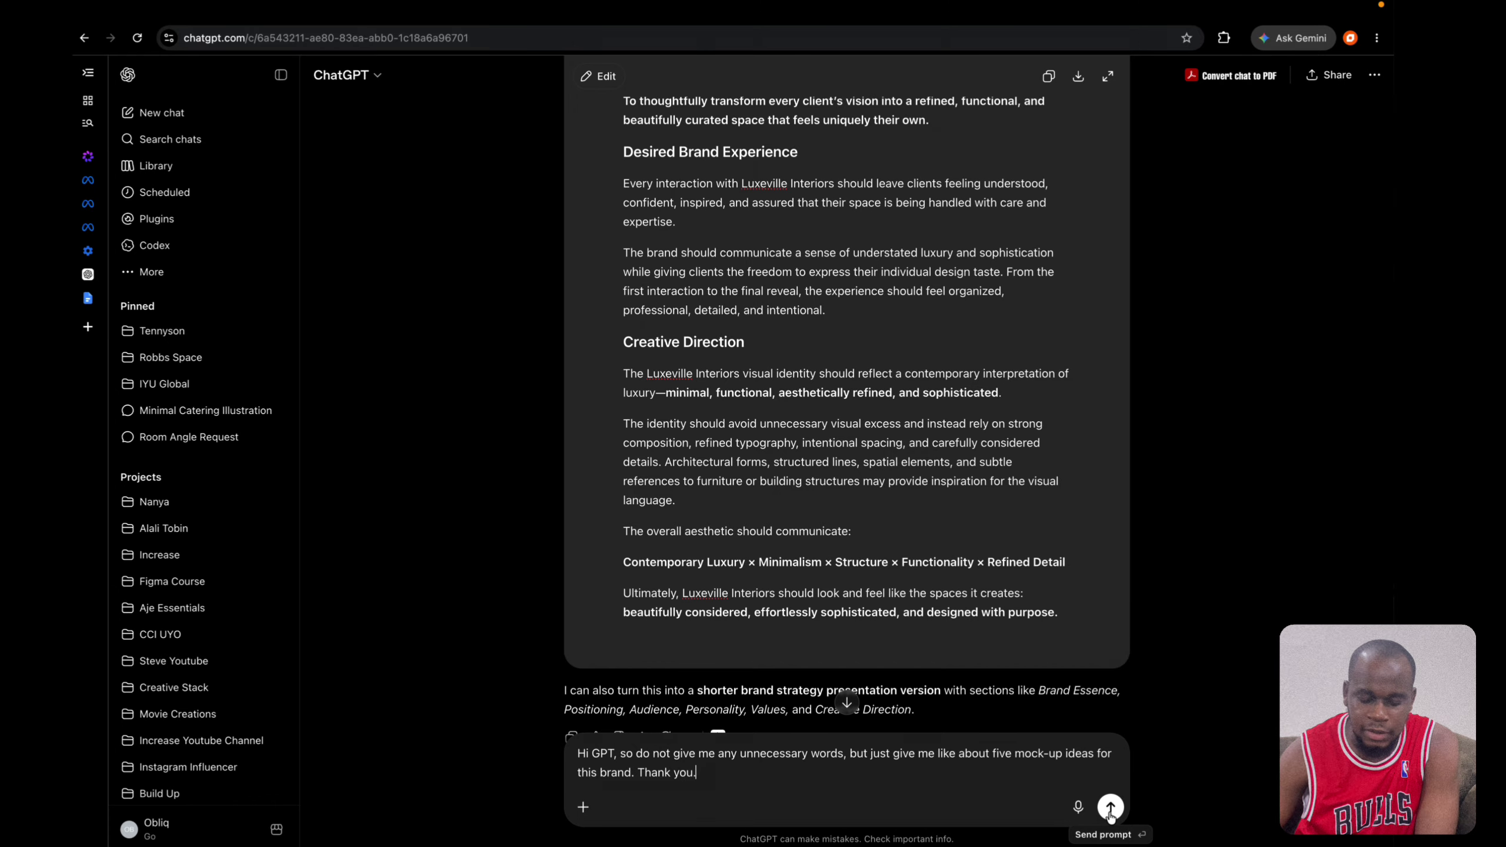
pyautogui.click(1111, 808)
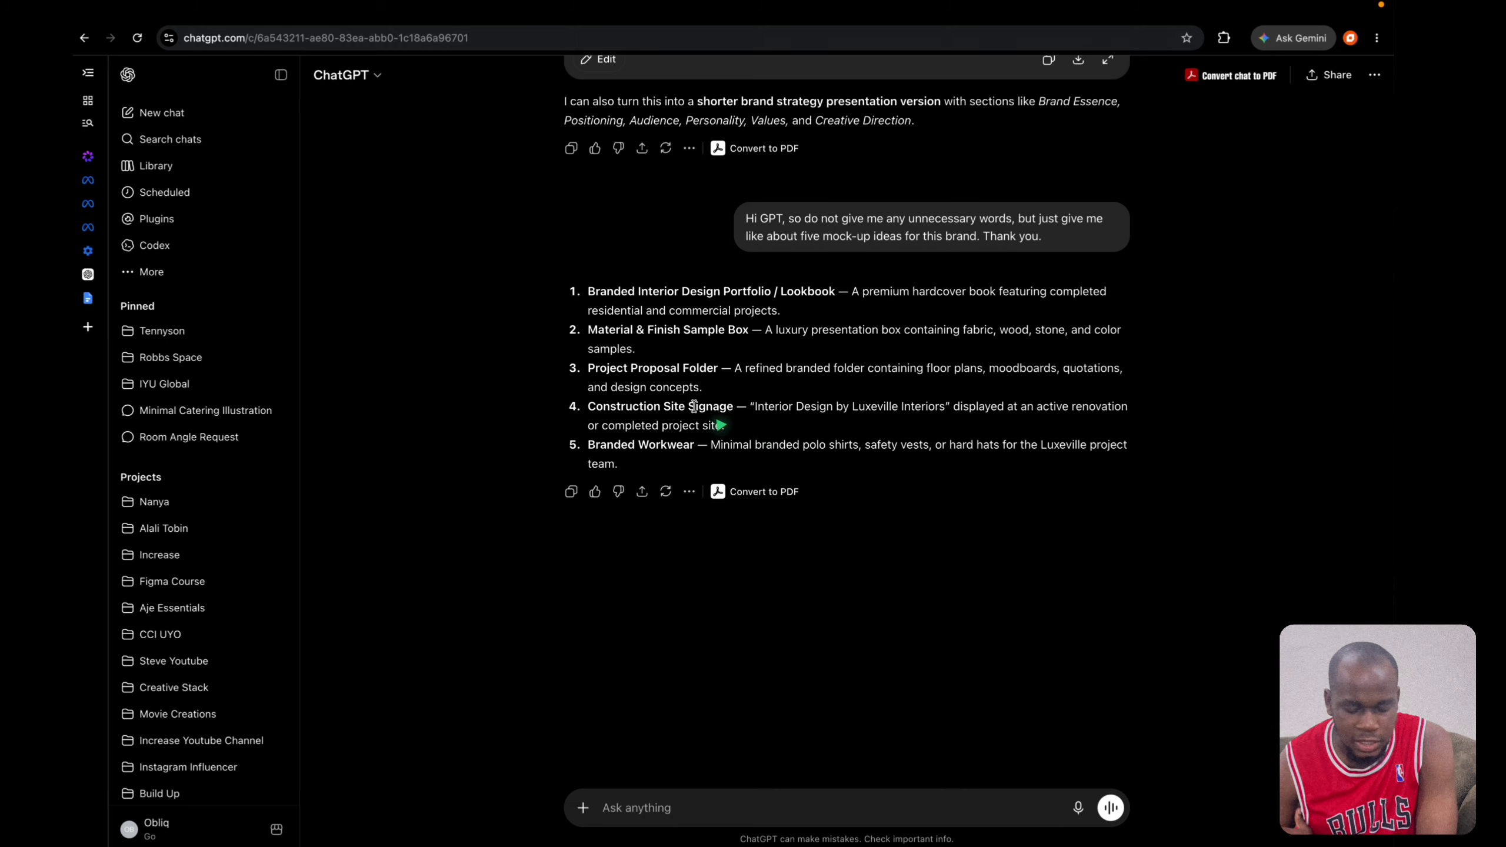
# Switch to the other browser window and open Pinterest in a new tab.
pyautogui.hotkey('ctrl', 'Left')
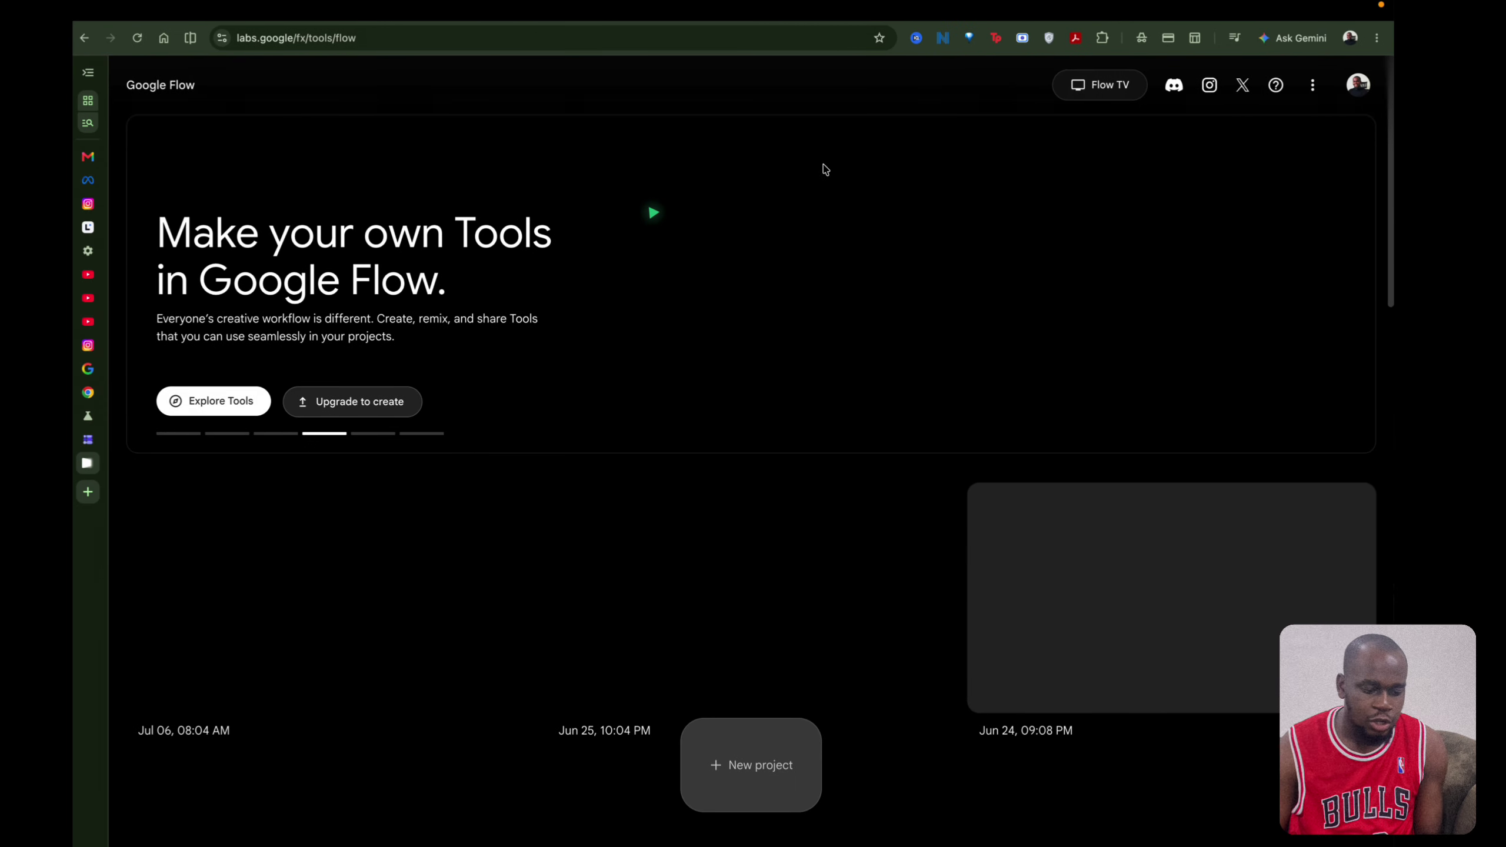
pyautogui.click(88, 489)
pyautogui.write('pin')
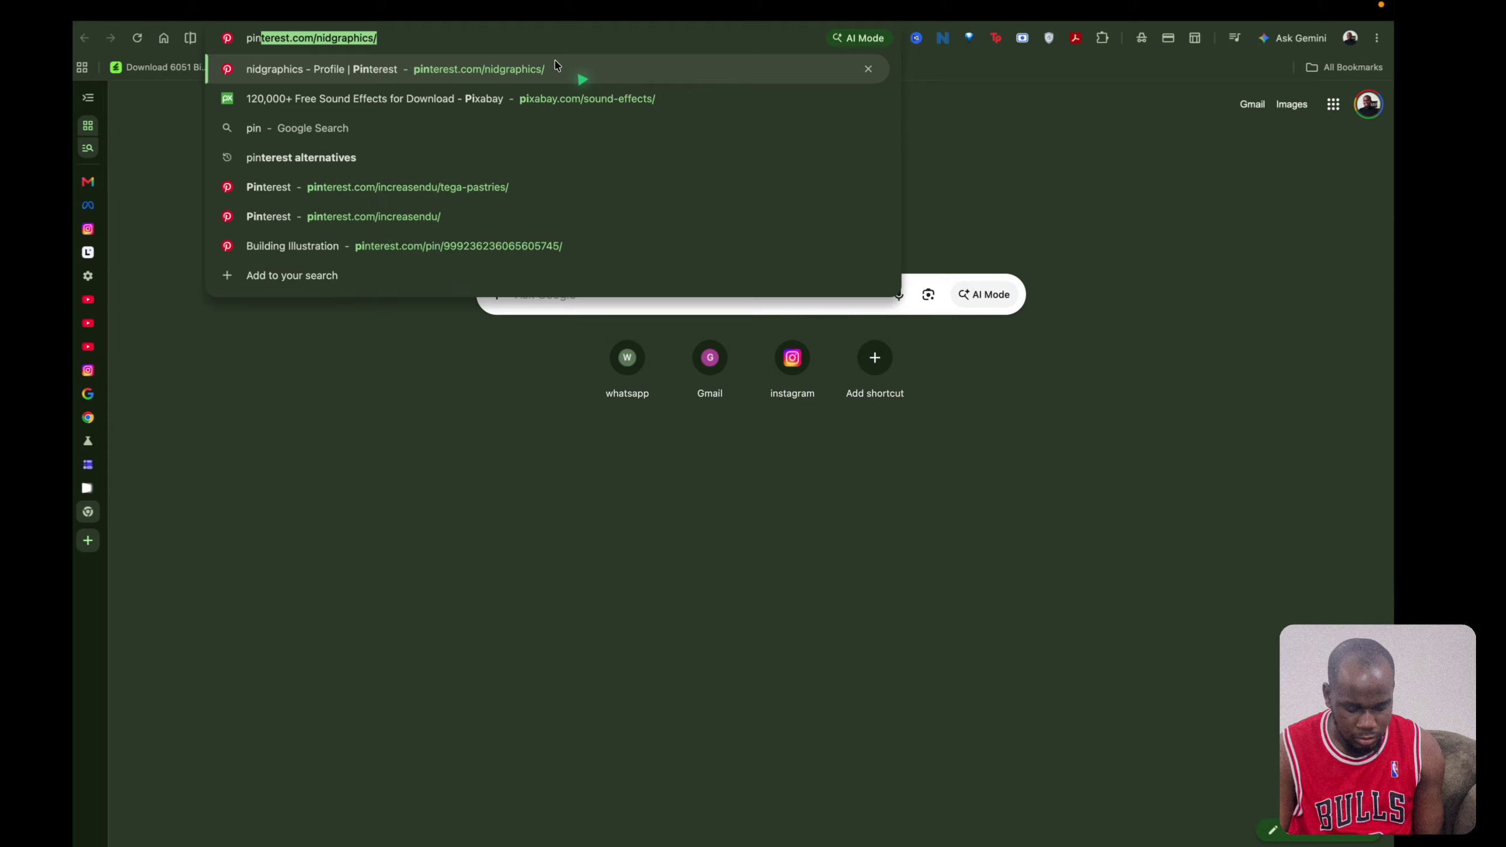
pyautogui.write('terest')
pyautogui.press('Return')
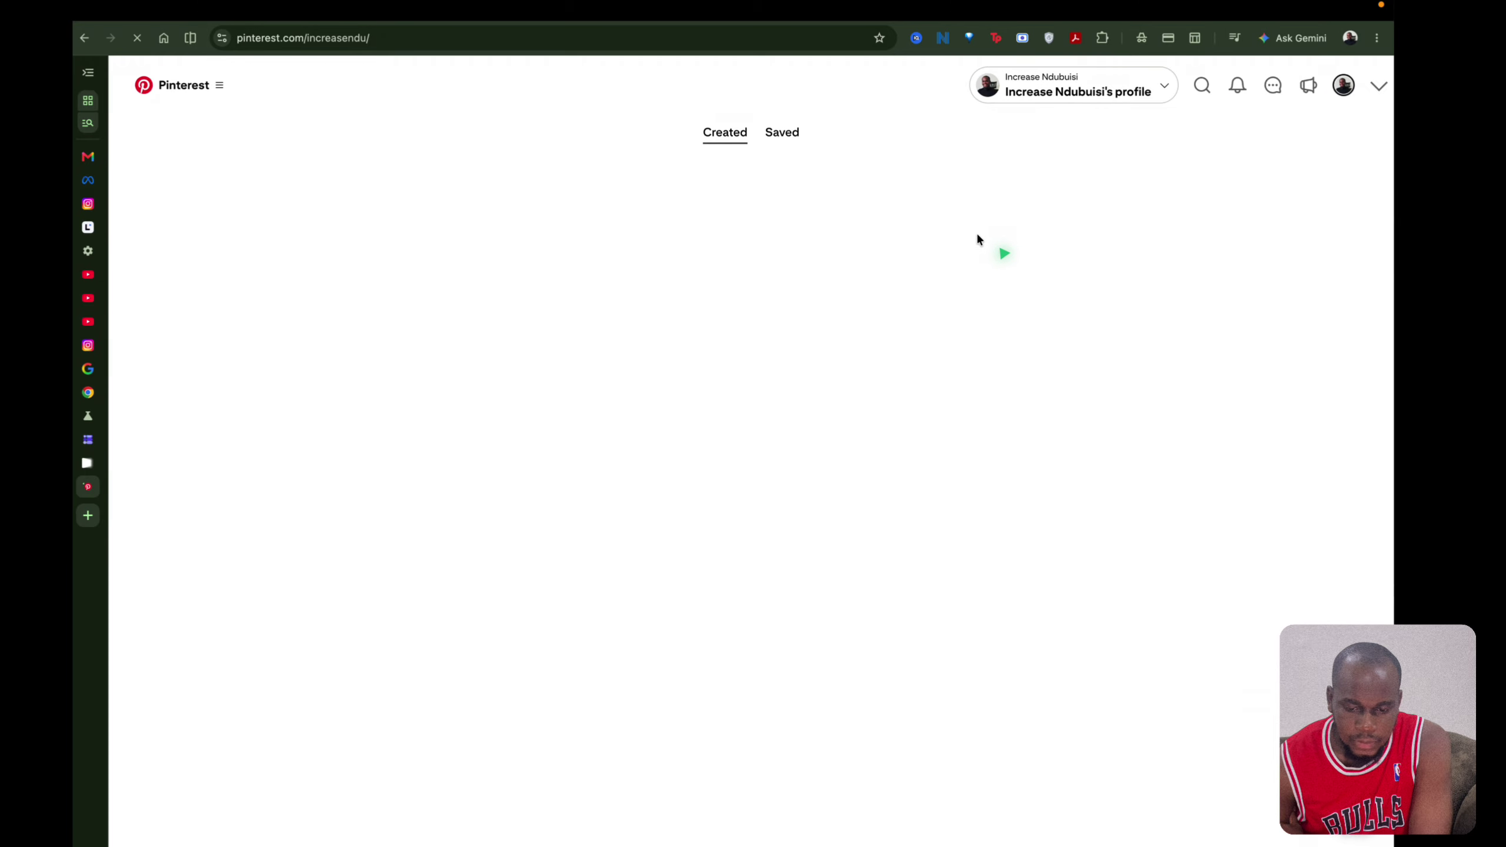
# Search the saved pins for "shortlet brands".
pyautogui.click(1202, 89)
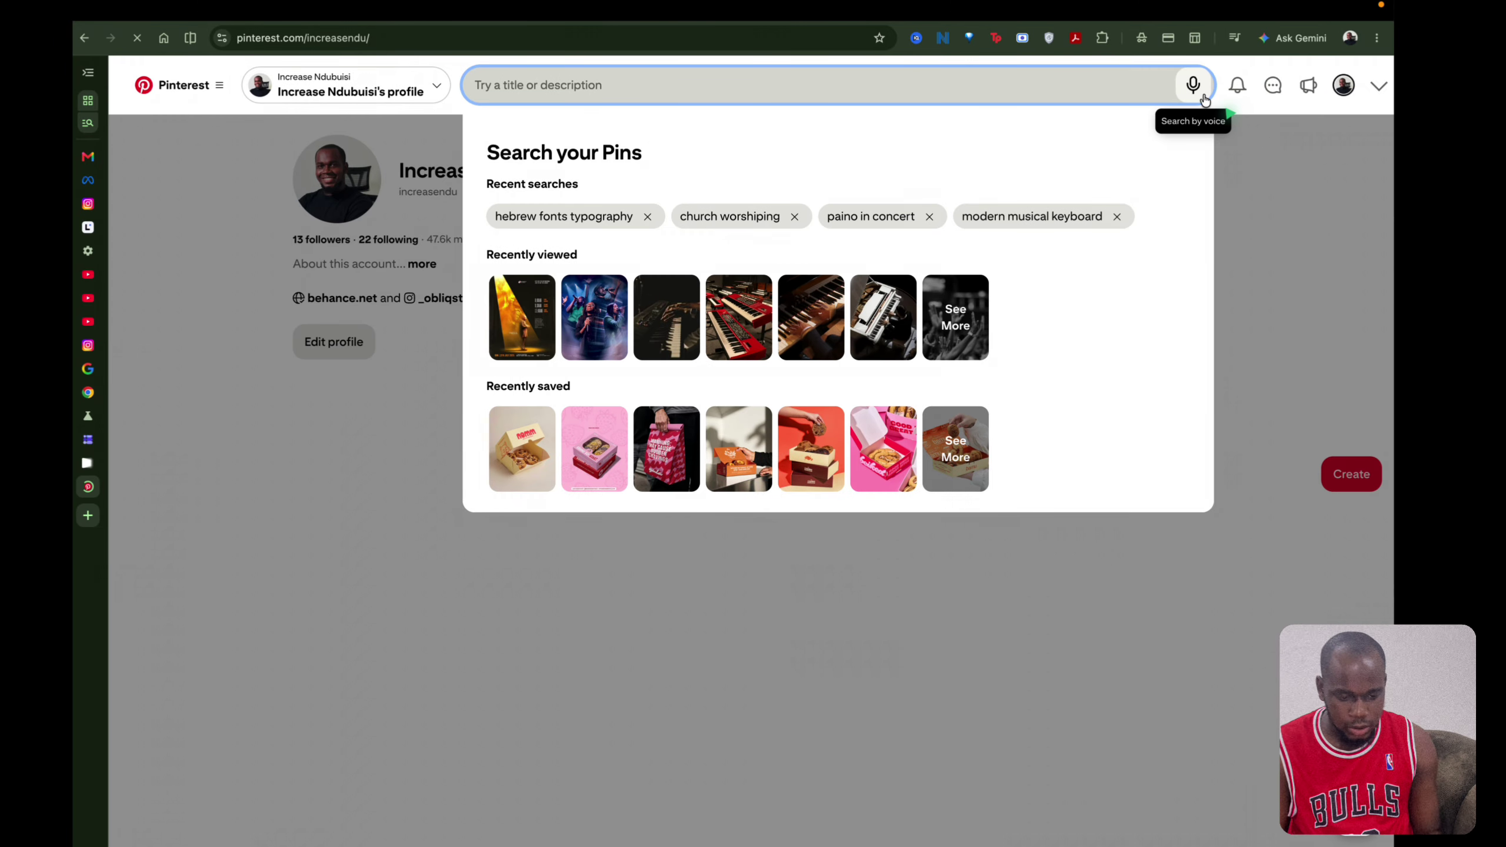
pyautogui.write('sho')
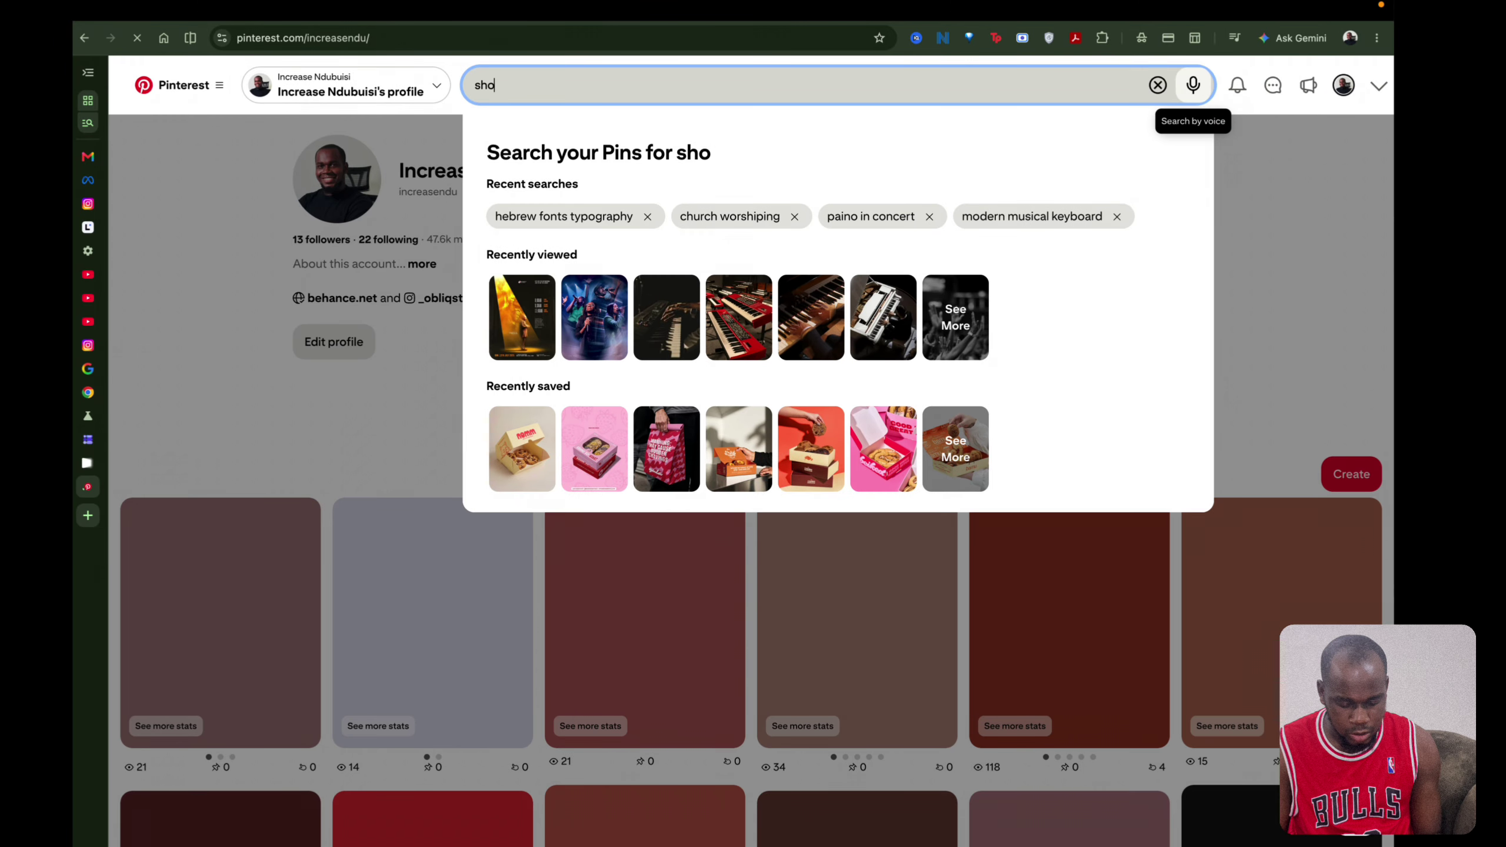
pyautogui.write('rtle')
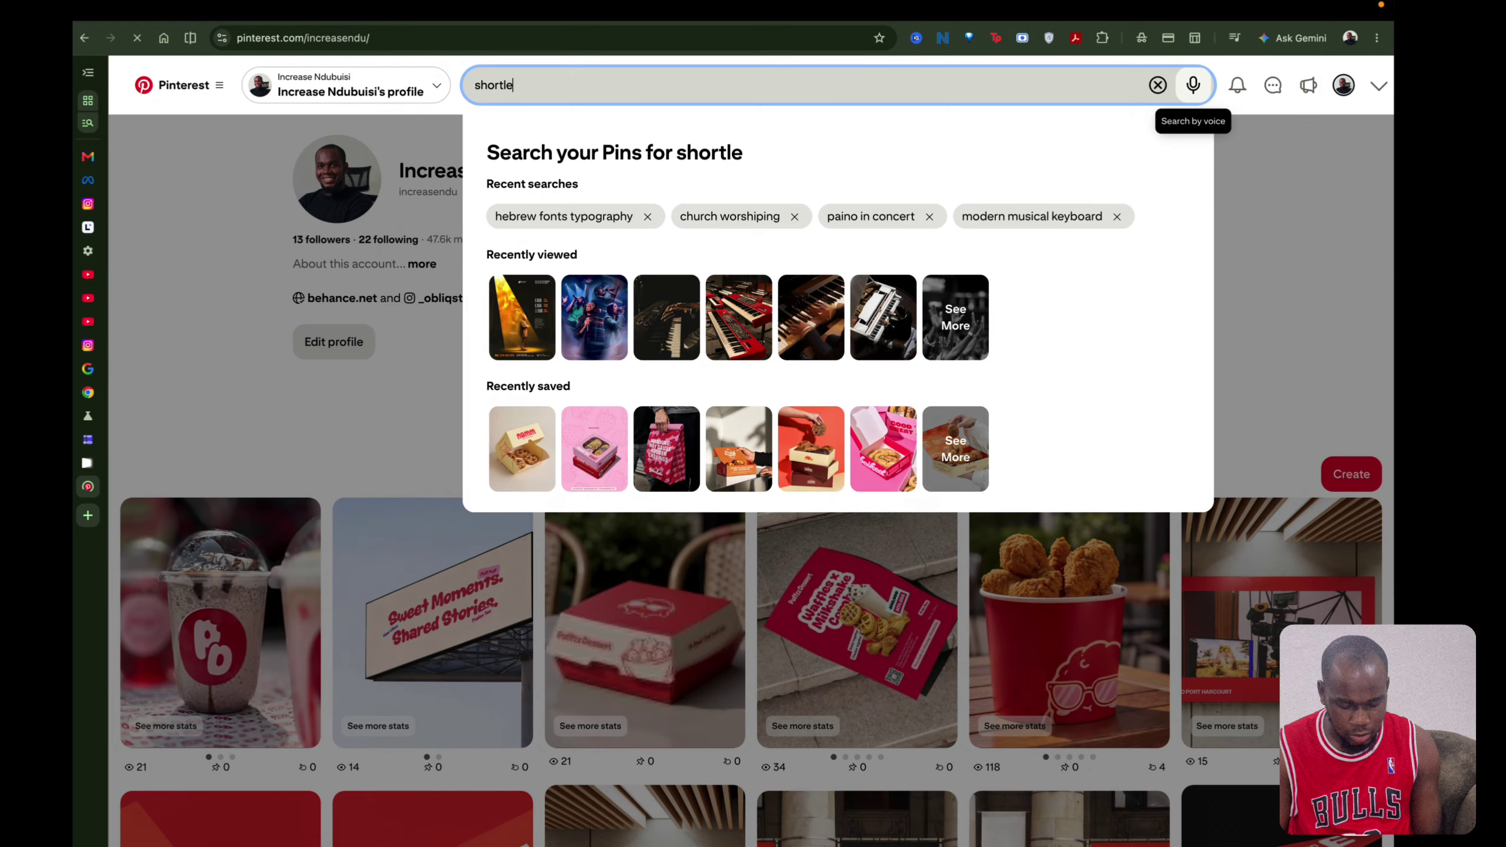
pyautogui.write('t brands')
pyautogui.press('Return')
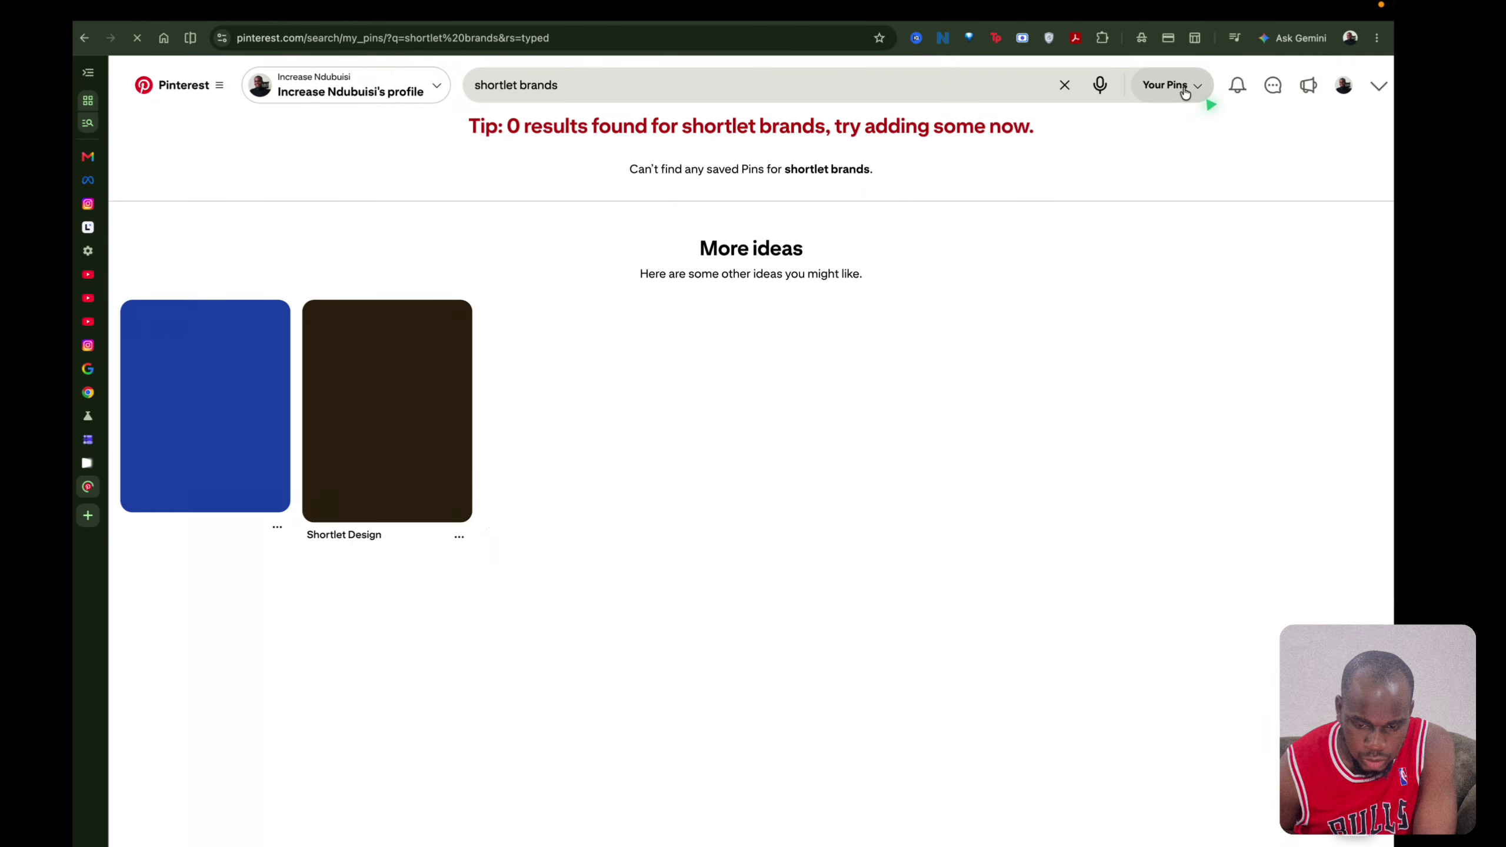
# Widen the "shortlet brands" search to All Pins and browse the designs for inspiration.
pyautogui.click(1183, 89)
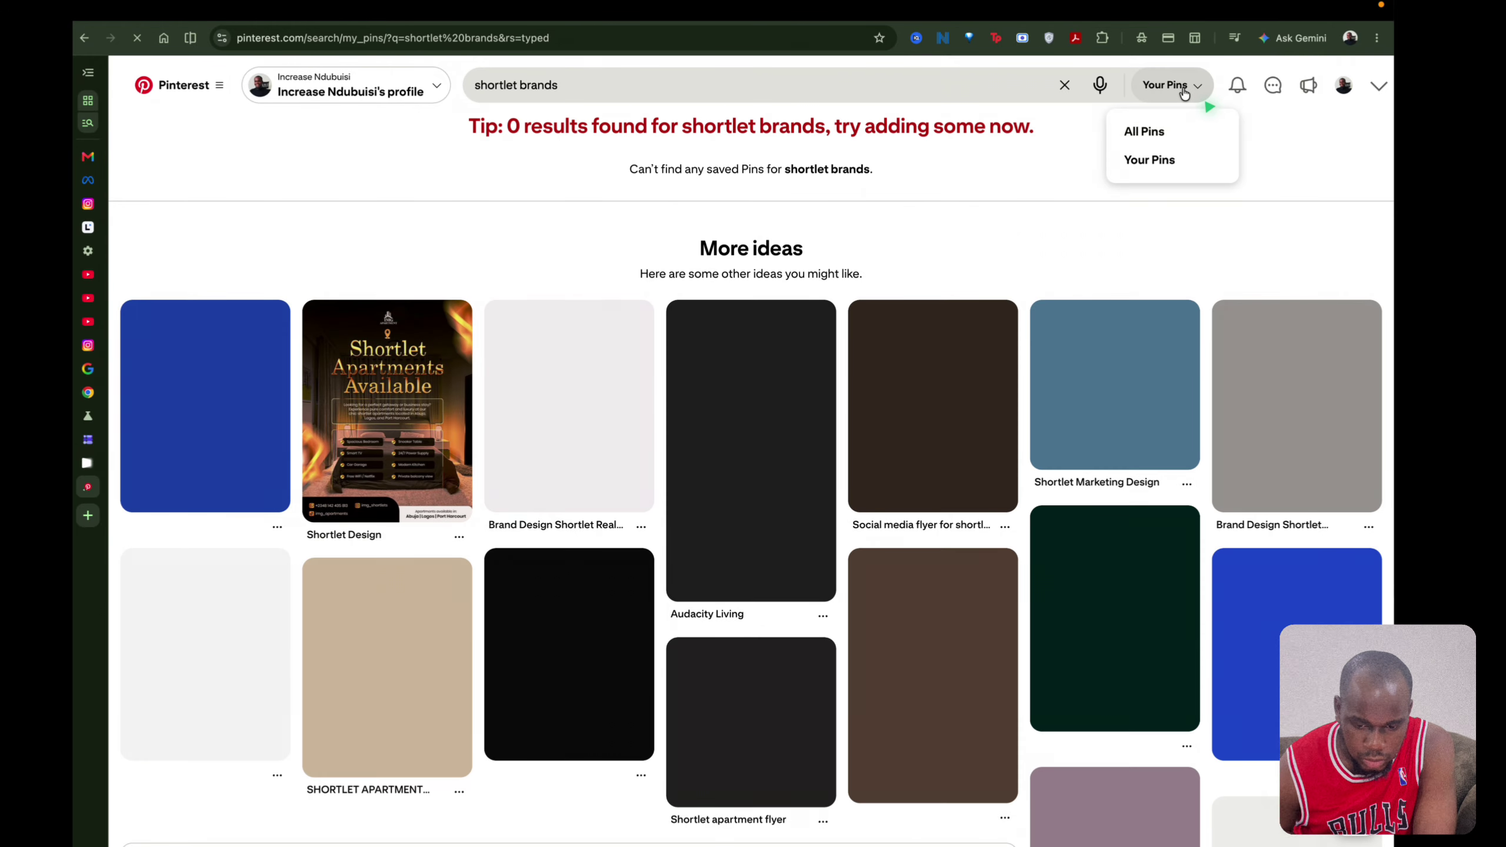
pyautogui.click(1144, 131)
pyautogui.scroll(-10, 613, 237)
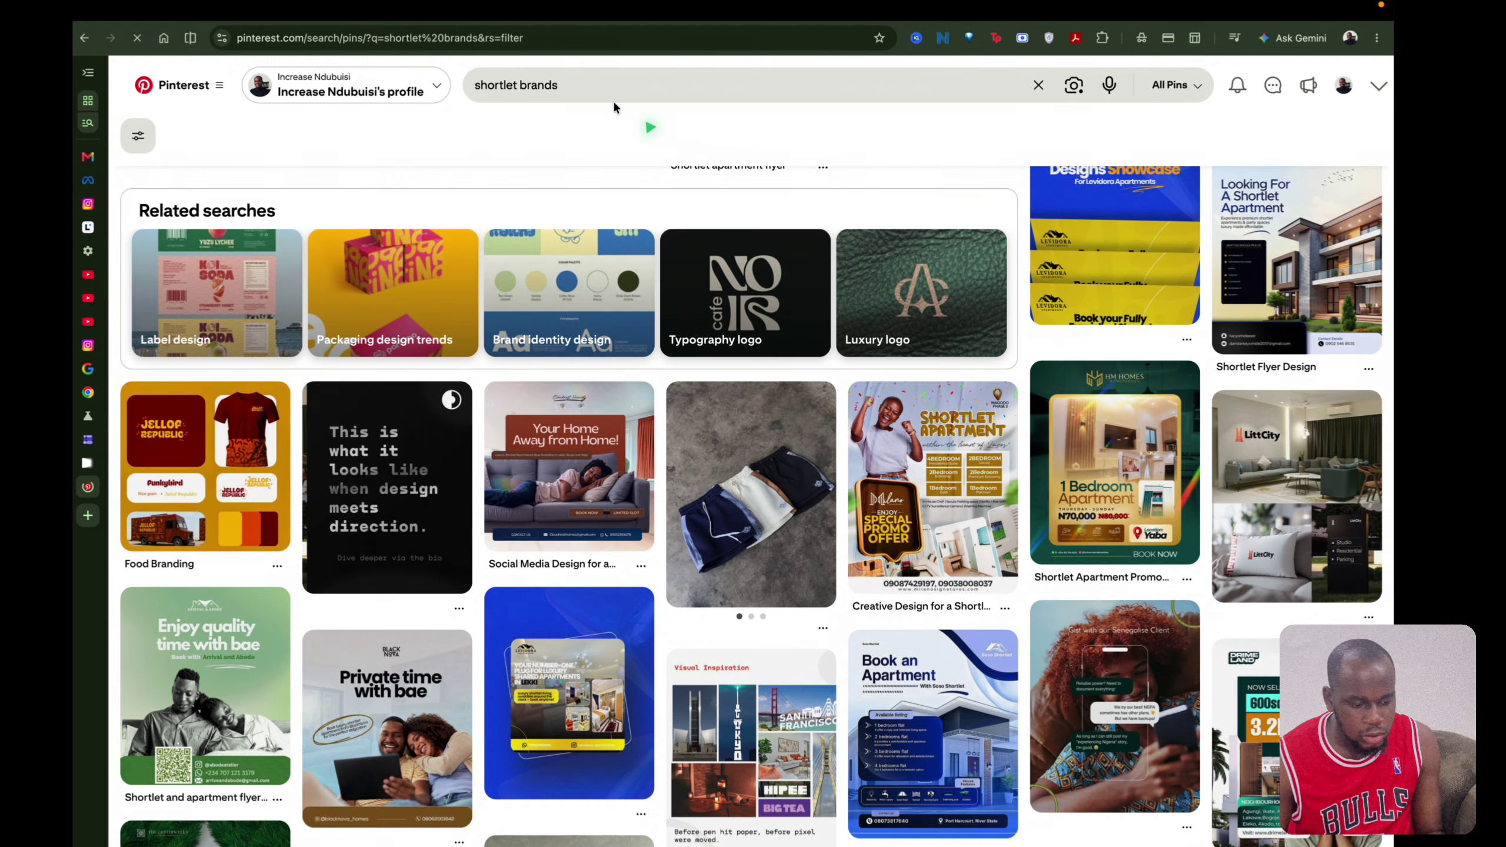
# Refine the Pinterest search to "shortlet brands identity" and browse the resulting designs.
pyautogui.click(614, 101)
pyautogui.write('identity')
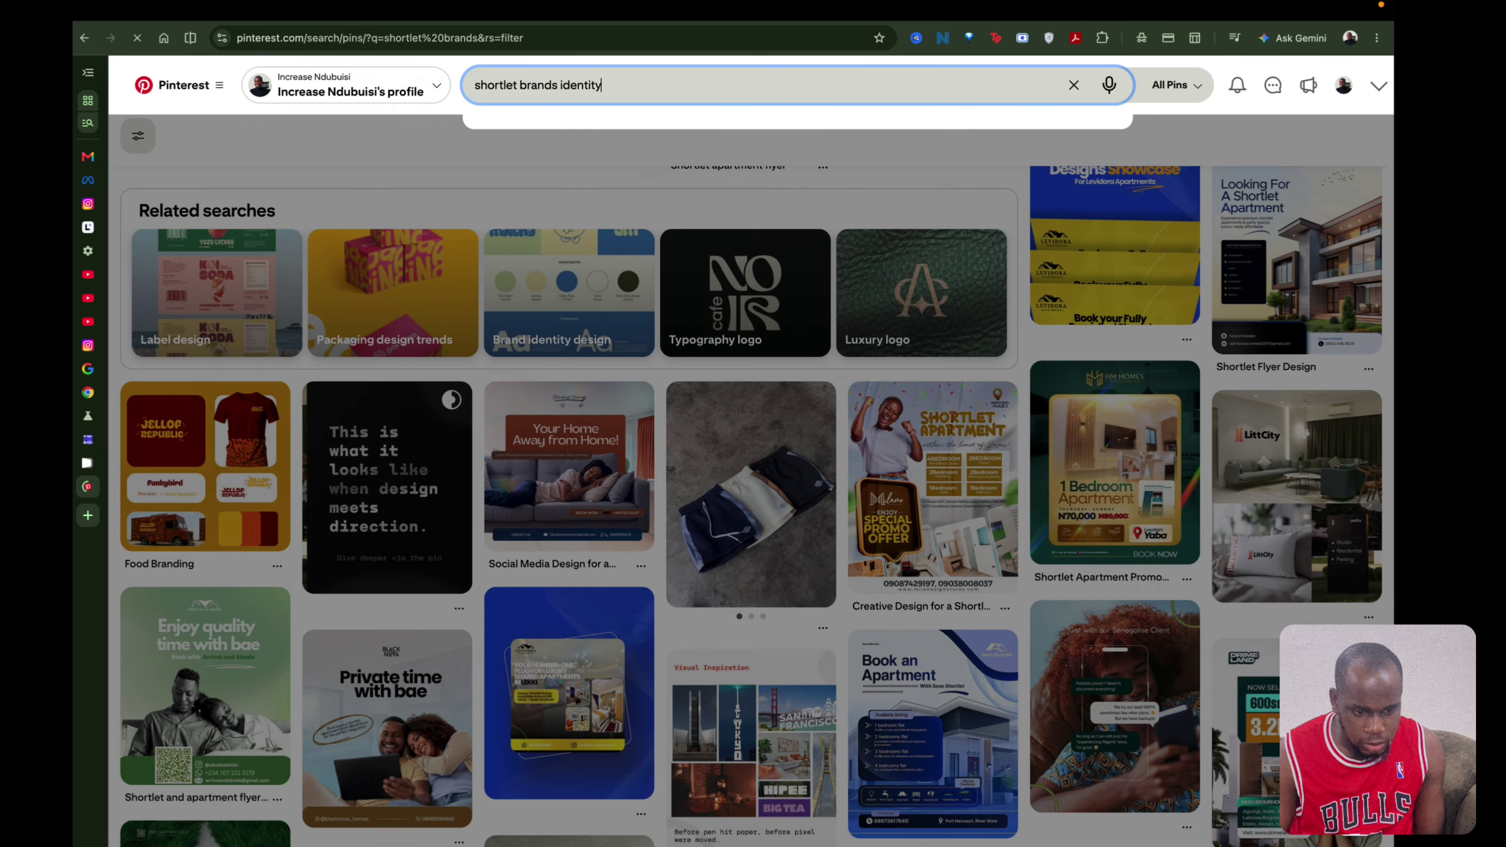
pyautogui.press('Return')
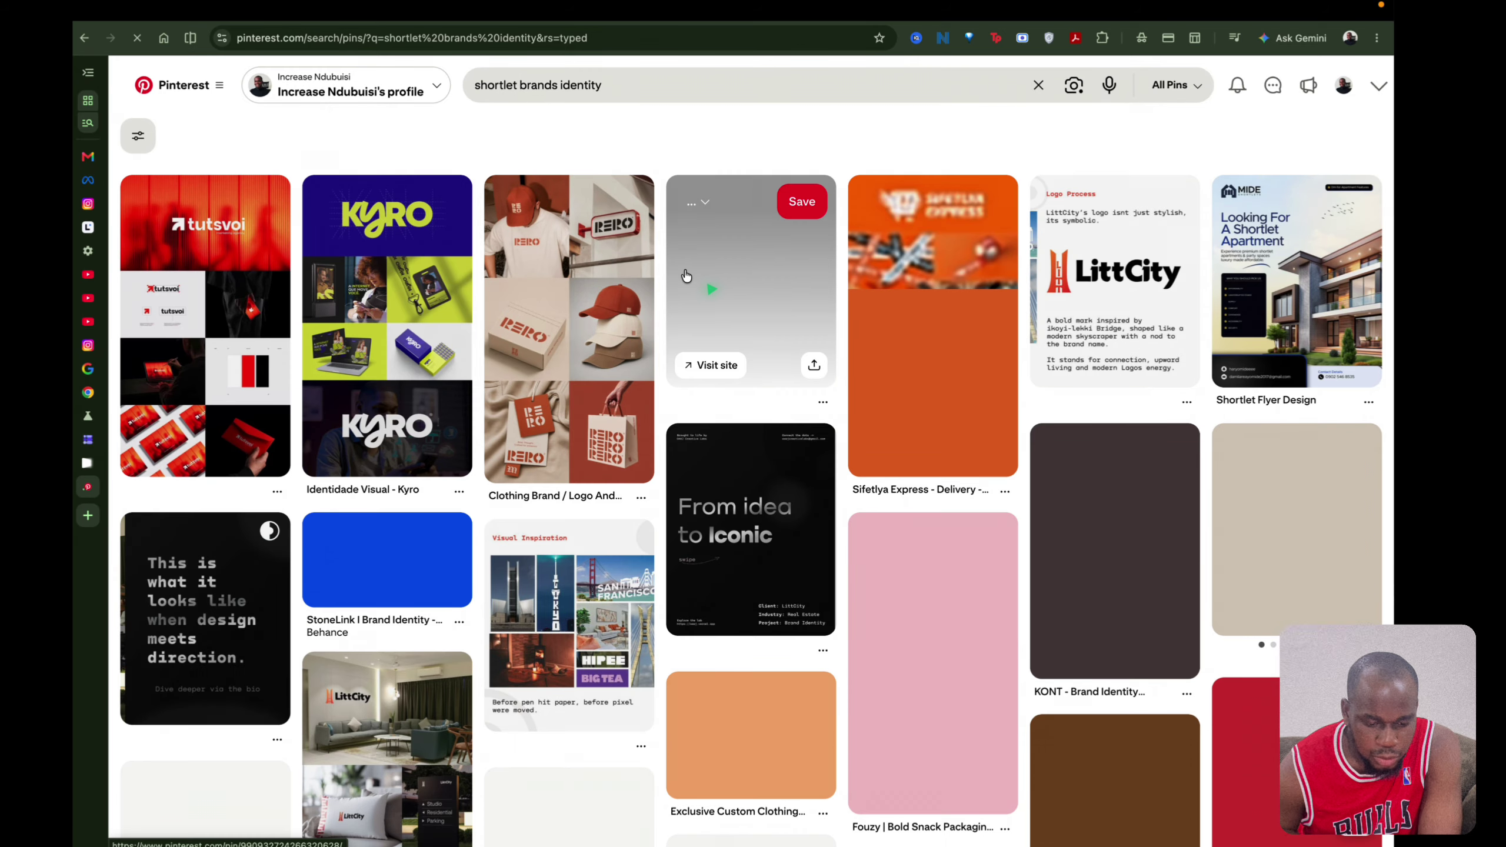
pyautogui.scroll(-7, 568, 408)
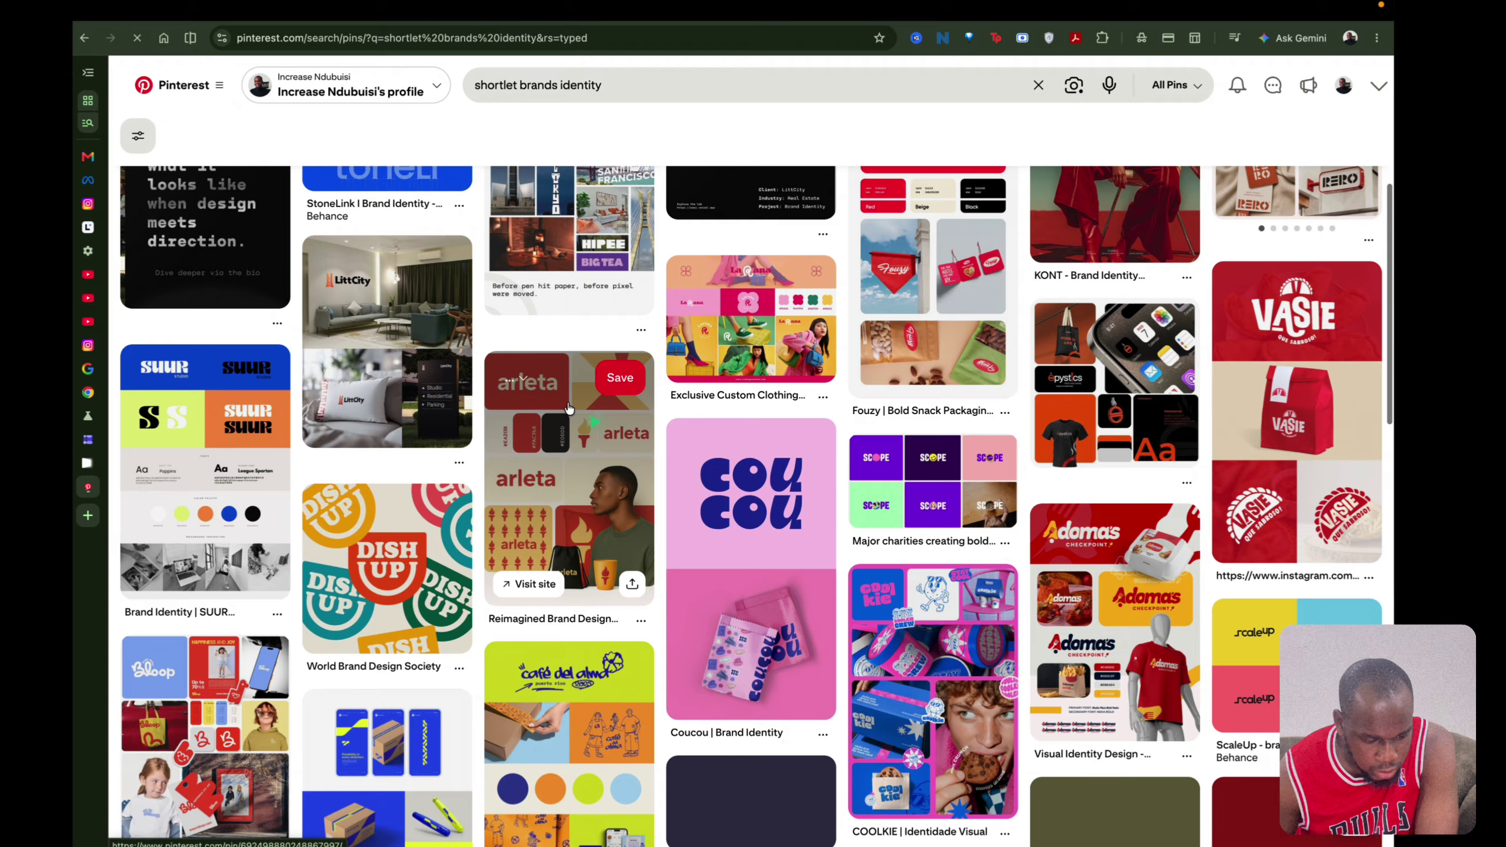
# Open the LittCity pin with the living room, pillow and signage mock-ups, review its related designs and download its image.
pyautogui.click(401, 360)
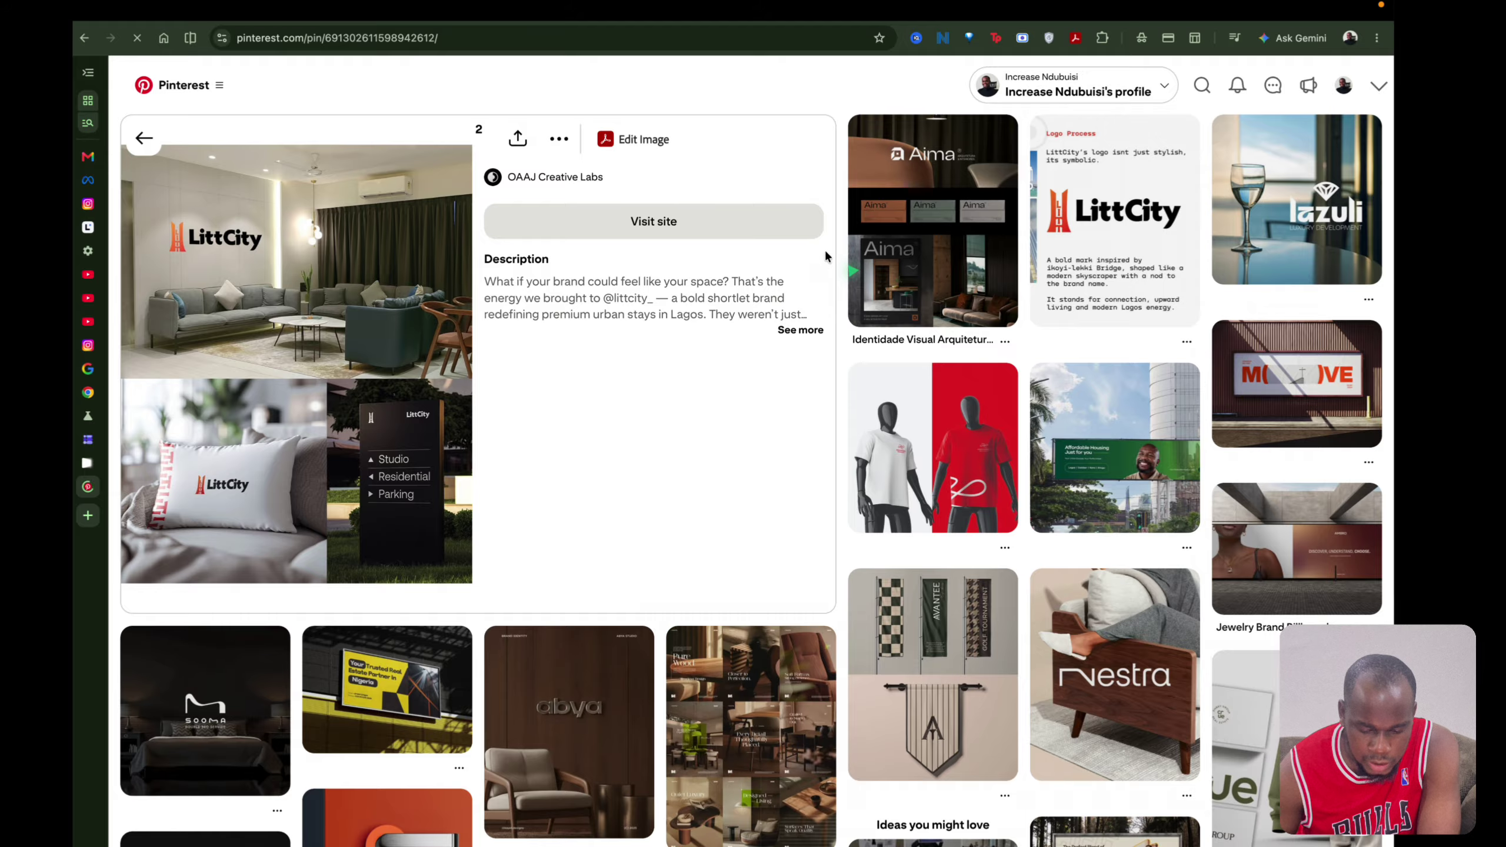
pyautogui.scroll(-4, 825, 257)
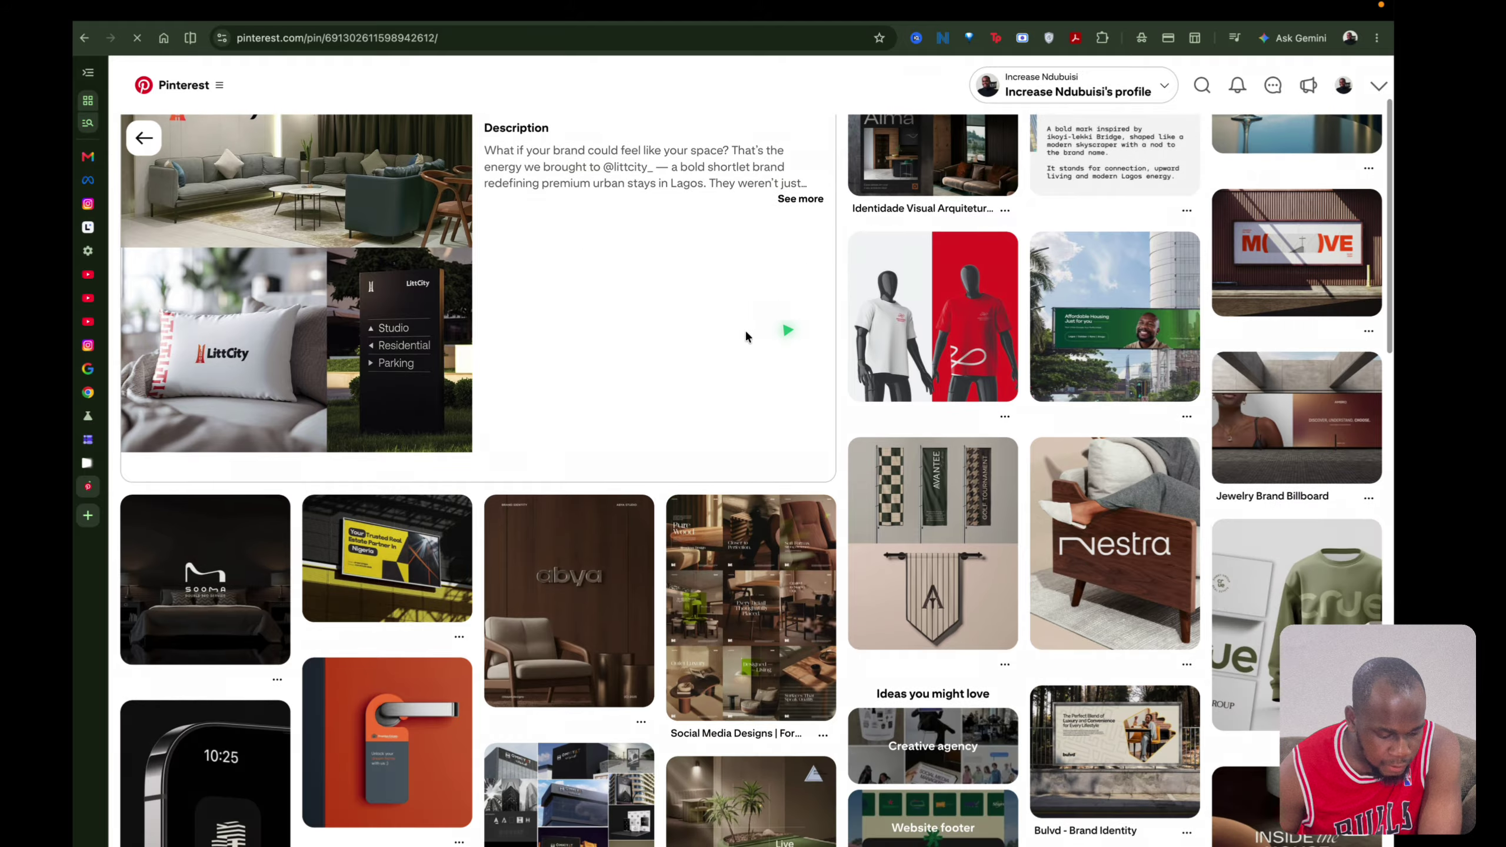
pyautogui.scroll(-4, 747, 338)
pyautogui.scroll(-2, 748, 337)
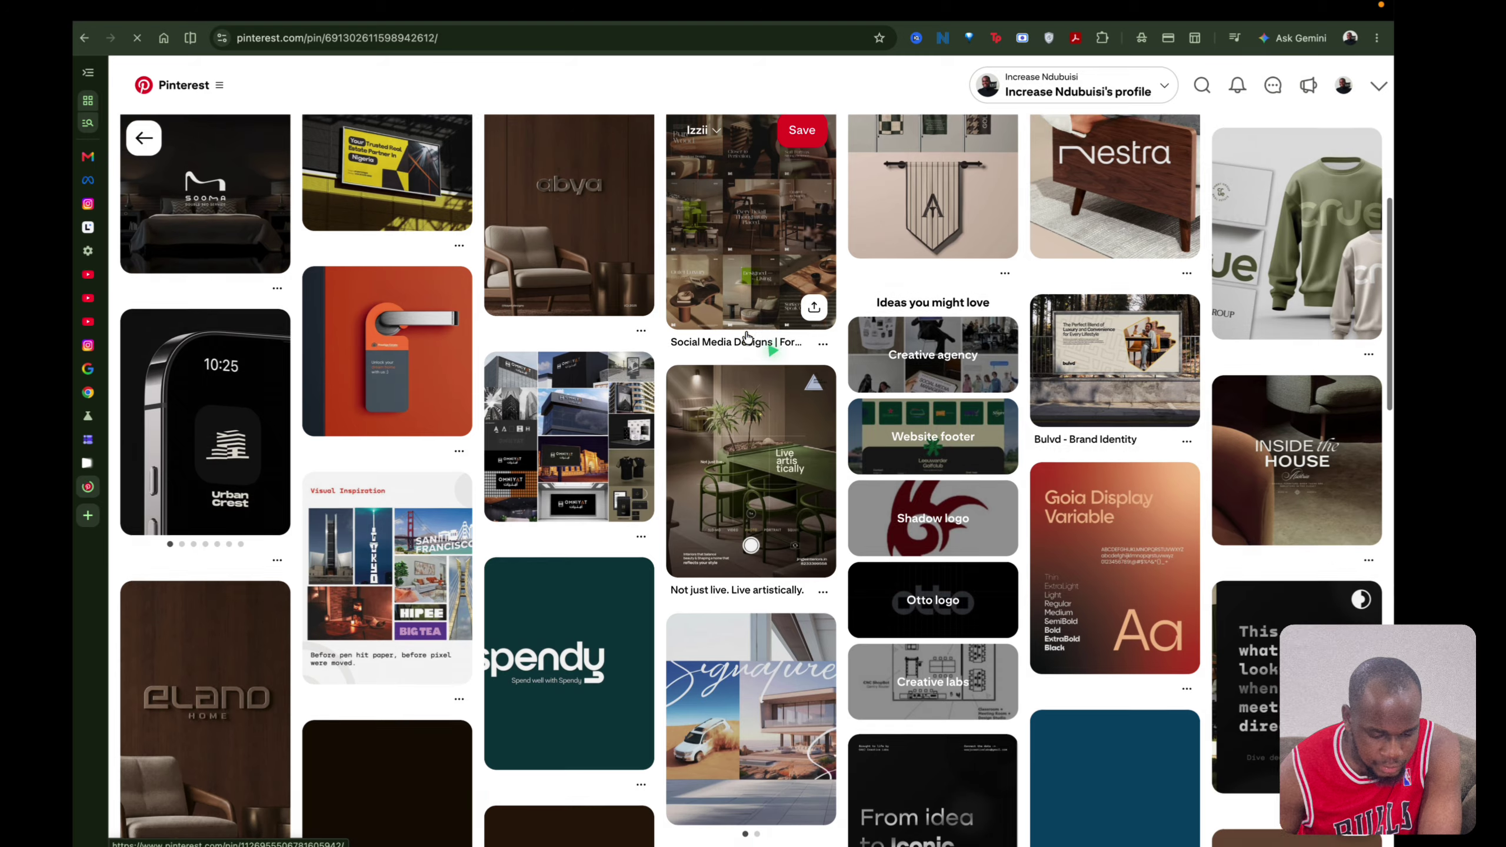
pyautogui.scroll(-3, 747, 337)
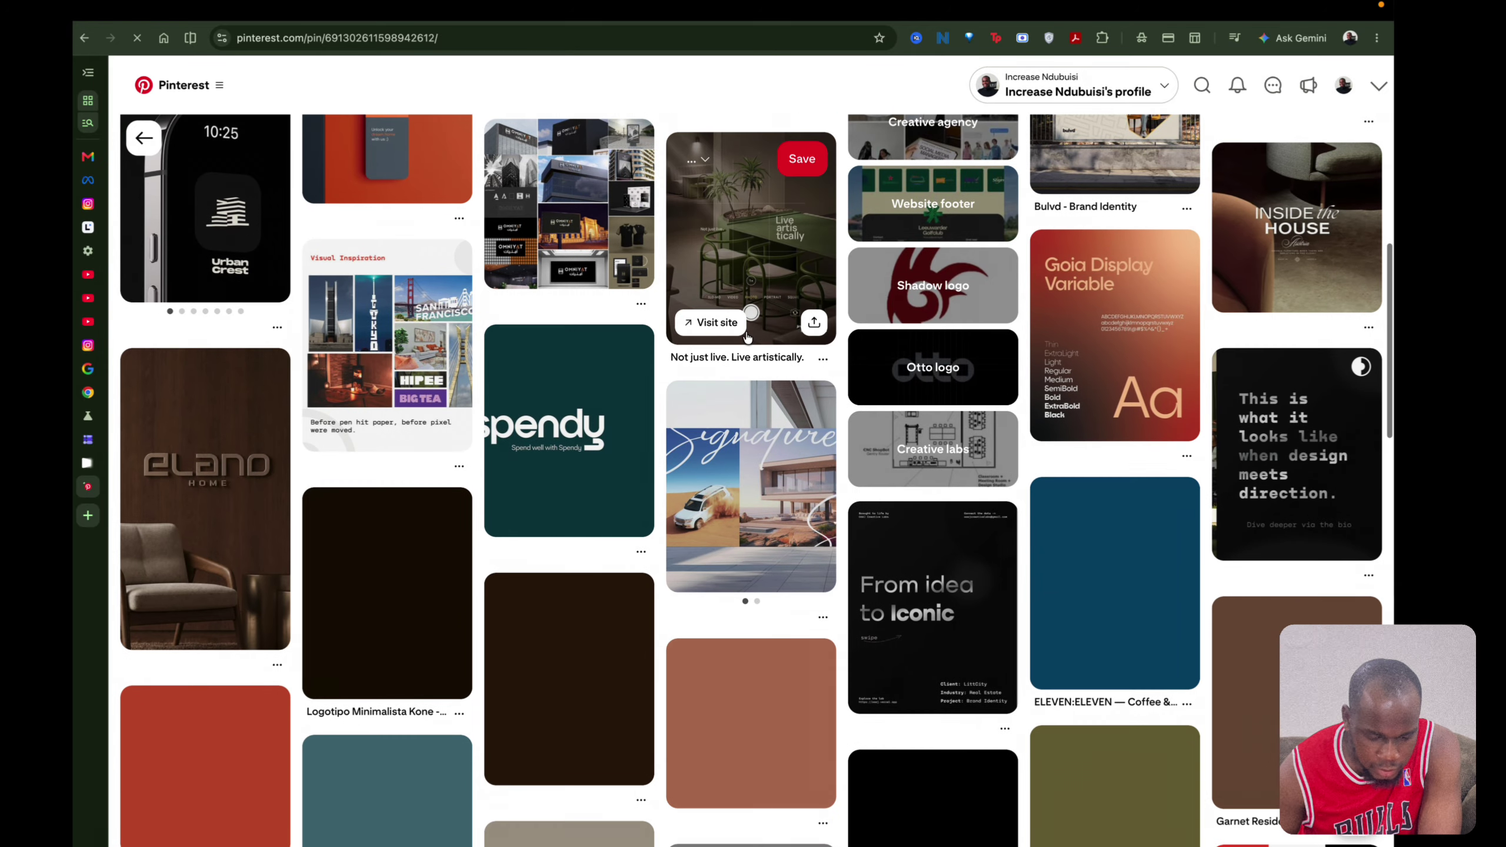
pyautogui.scroll(7, 746, 333)
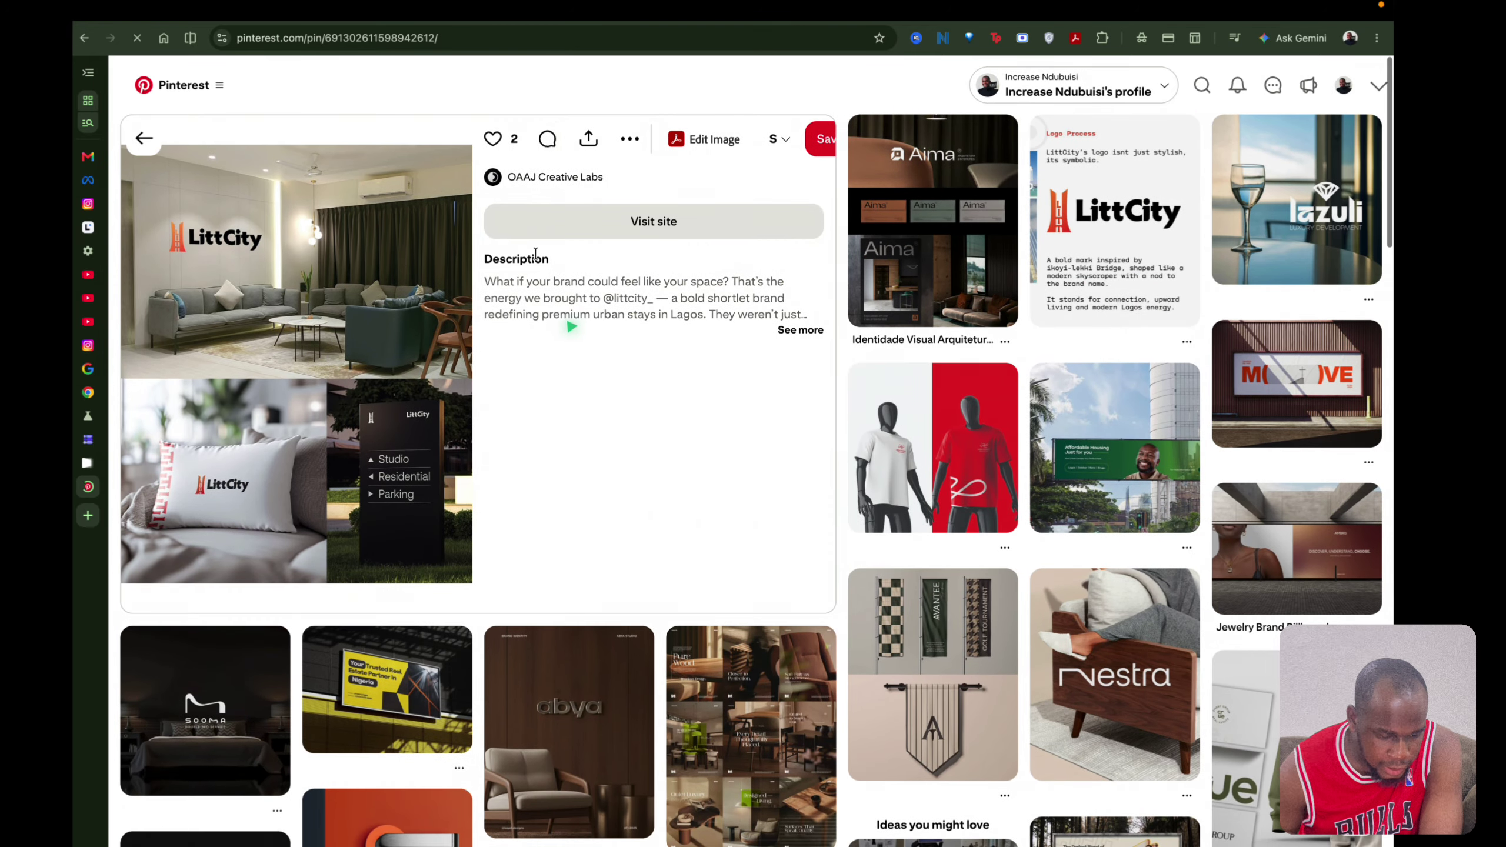
pyautogui.click(635, 146)
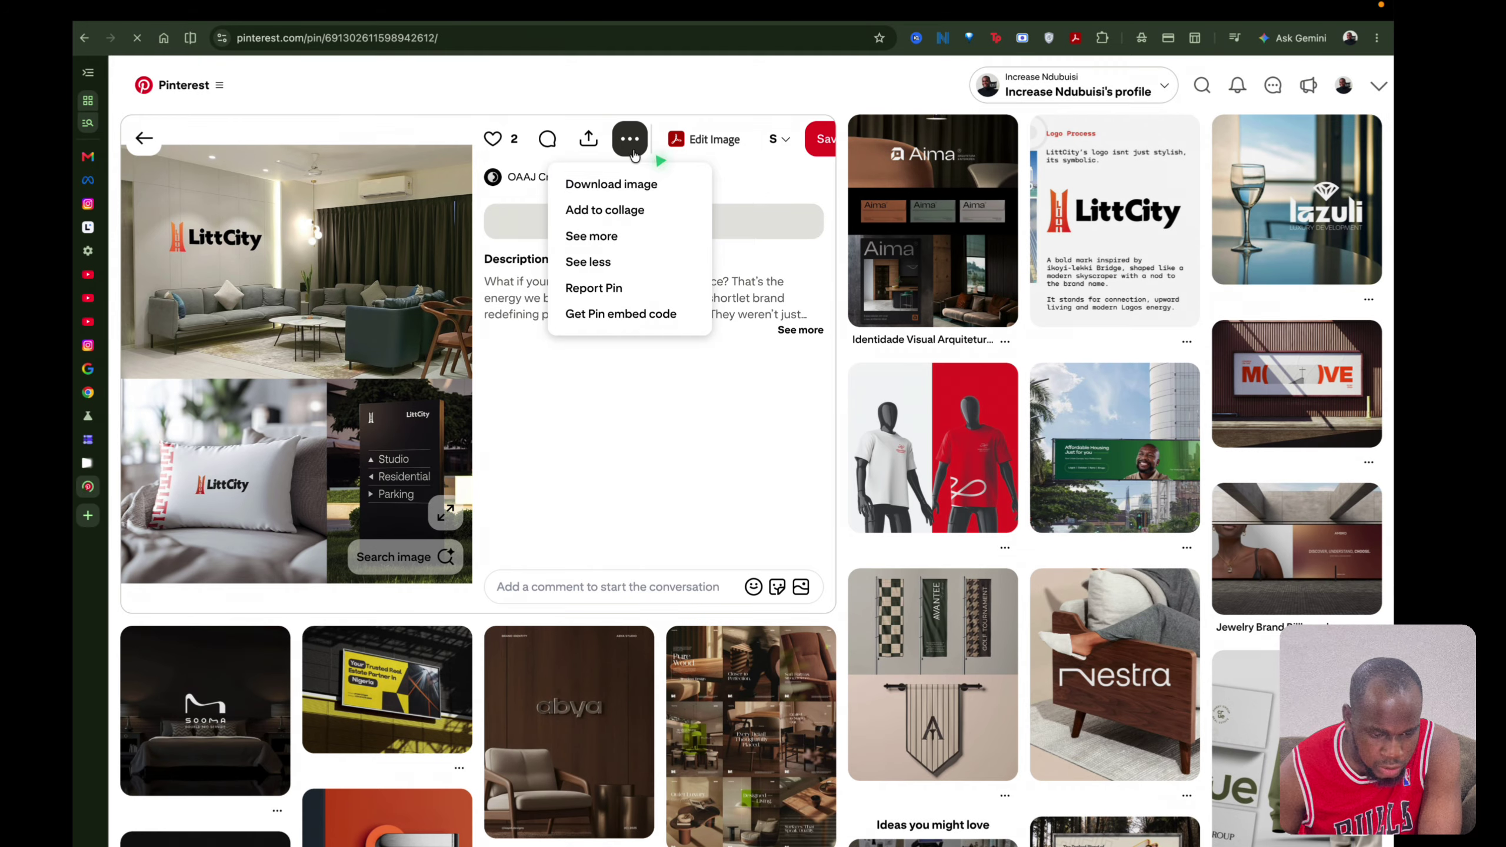
pyautogui.click(611, 184)
# Browse the designs related to the LittCity pin, open the (co)LAB coworking space sign and download its image.
pyautogui.scroll(-10, 825, 225)
pyautogui.scroll(5, 826, 226)
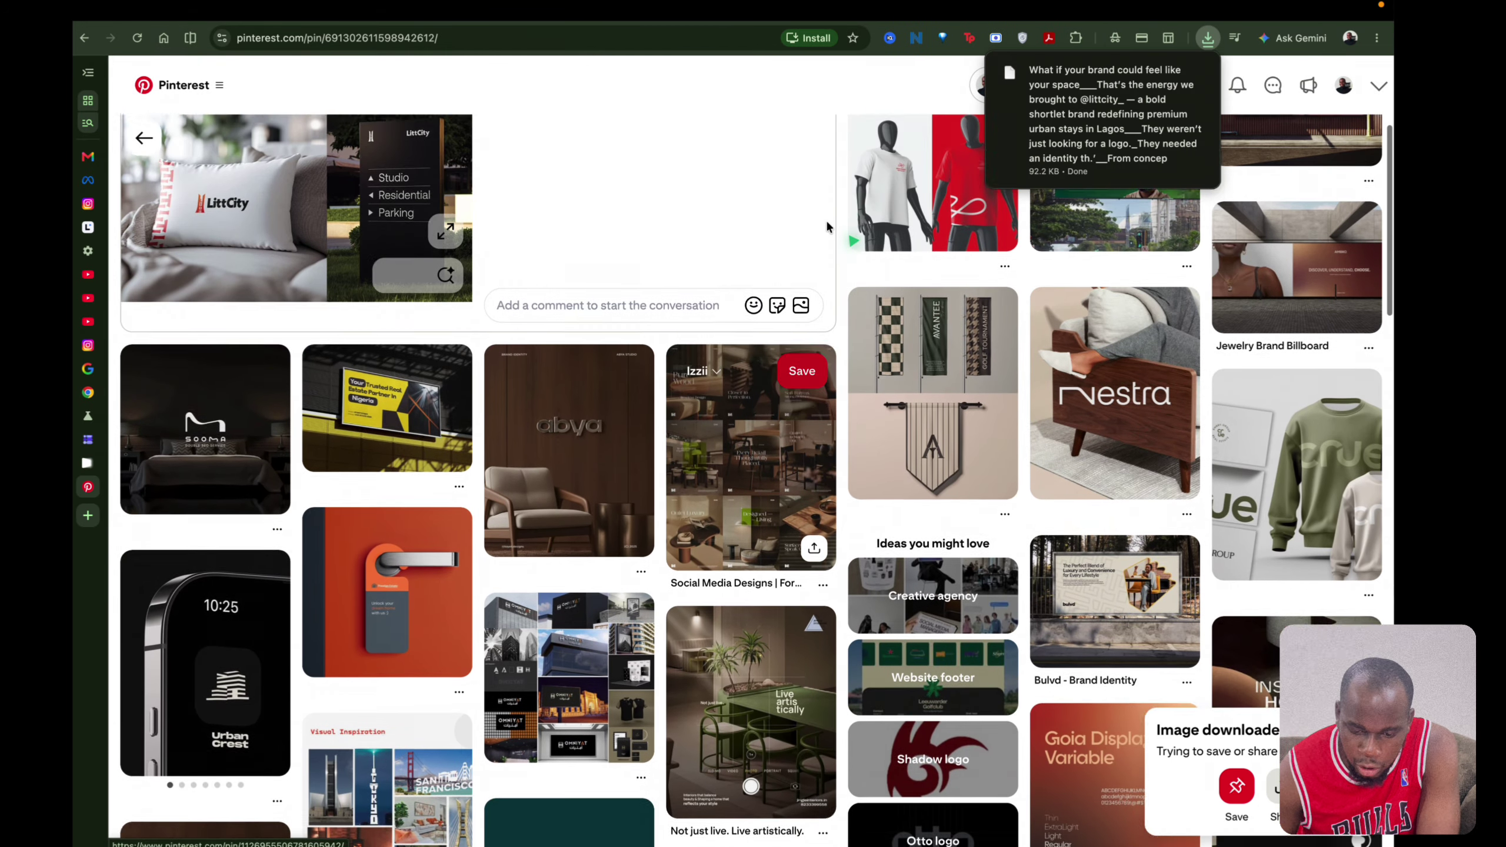
pyautogui.scroll(-10, 827, 226)
pyautogui.scroll(6, 1112, 355)
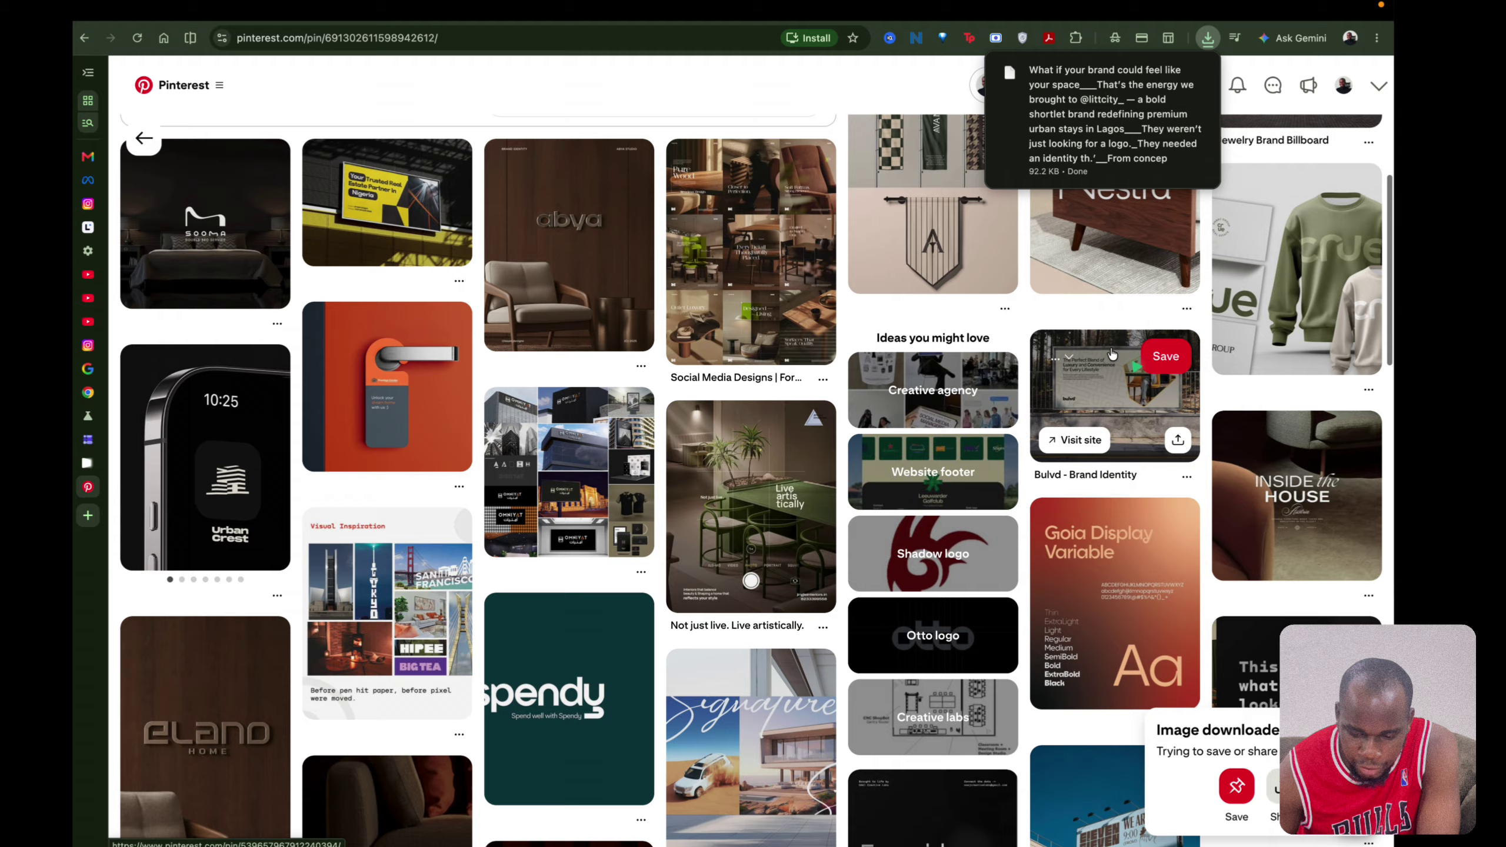
pyautogui.scroll(-10, 1112, 354)
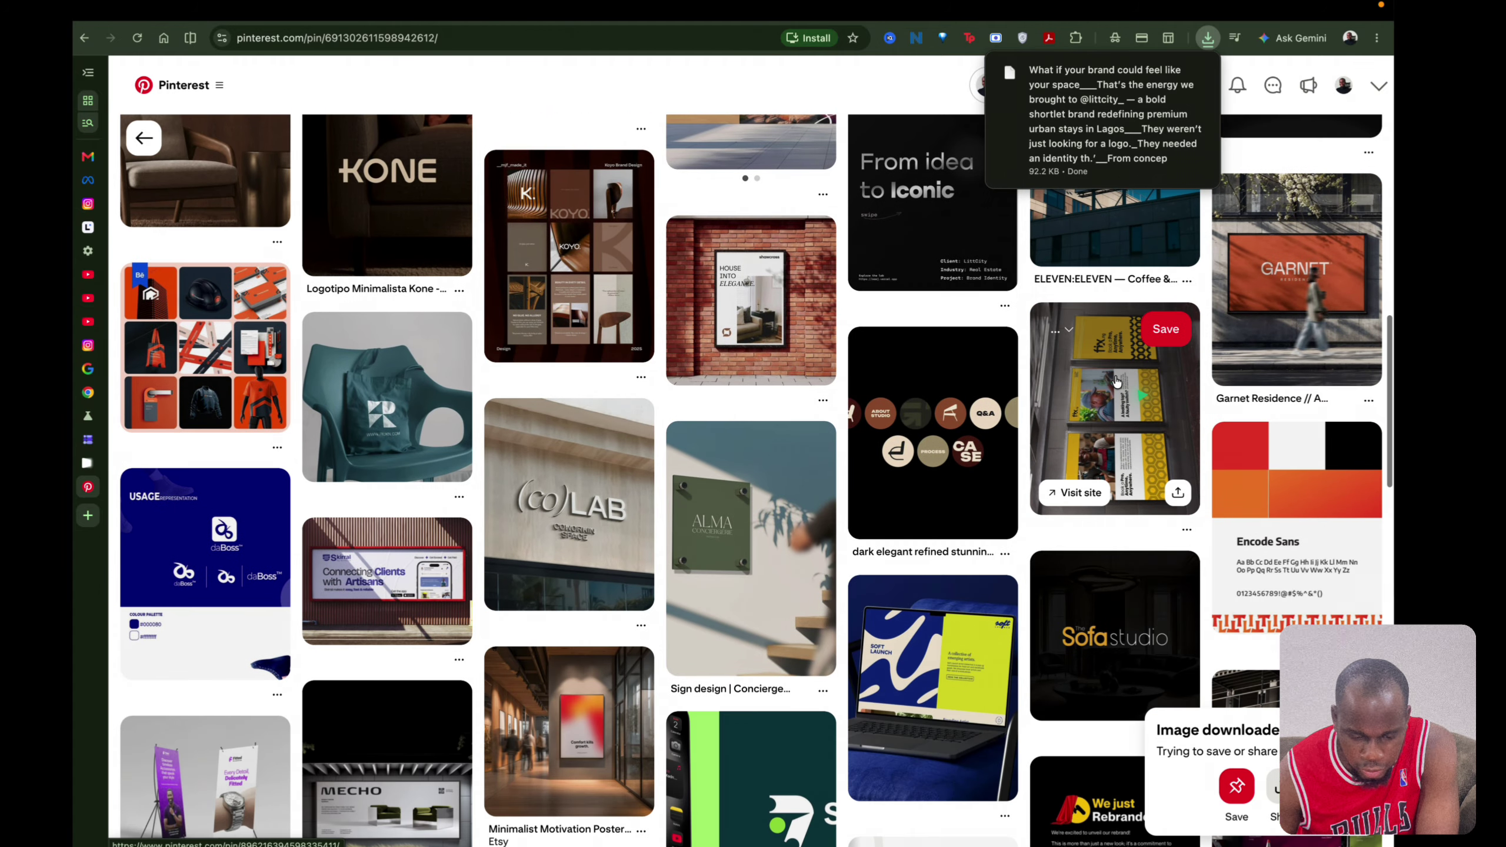
pyautogui.scroll(-3, 1116, 381)
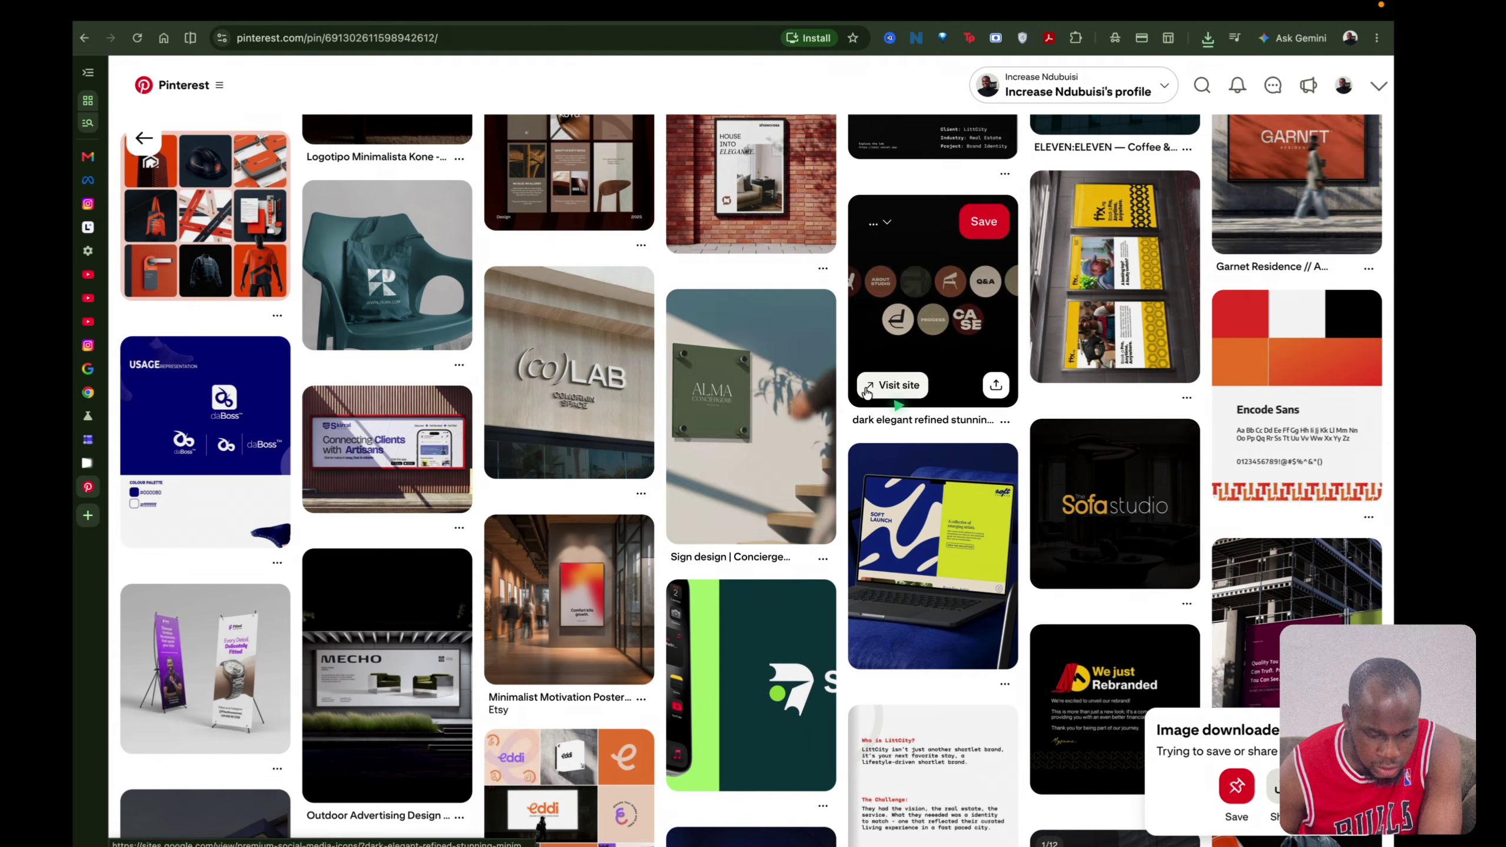
pyautogui.click(540, 388)
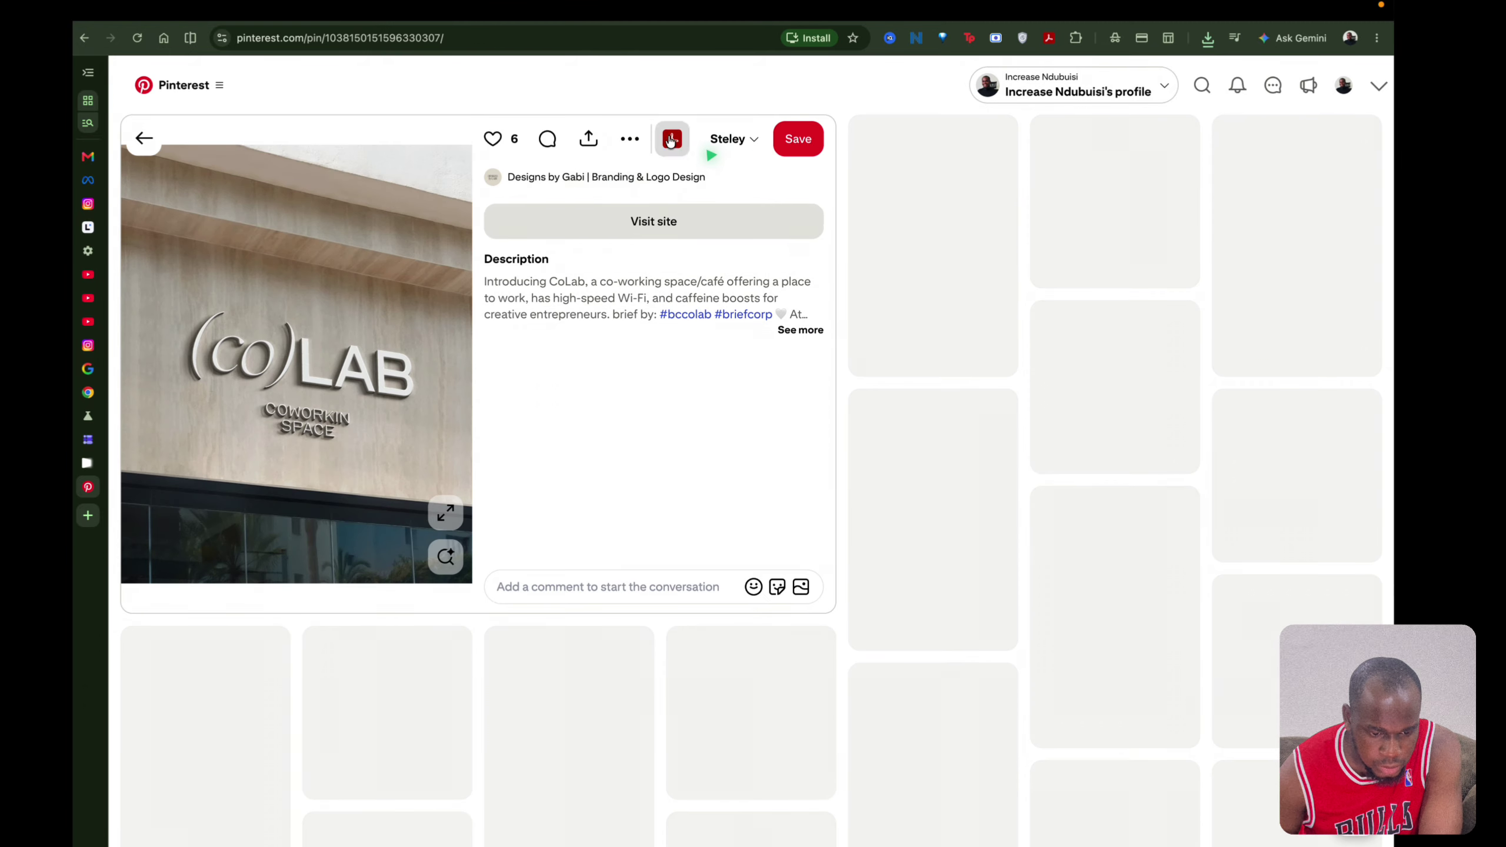
pyautogui.click(637, 139)
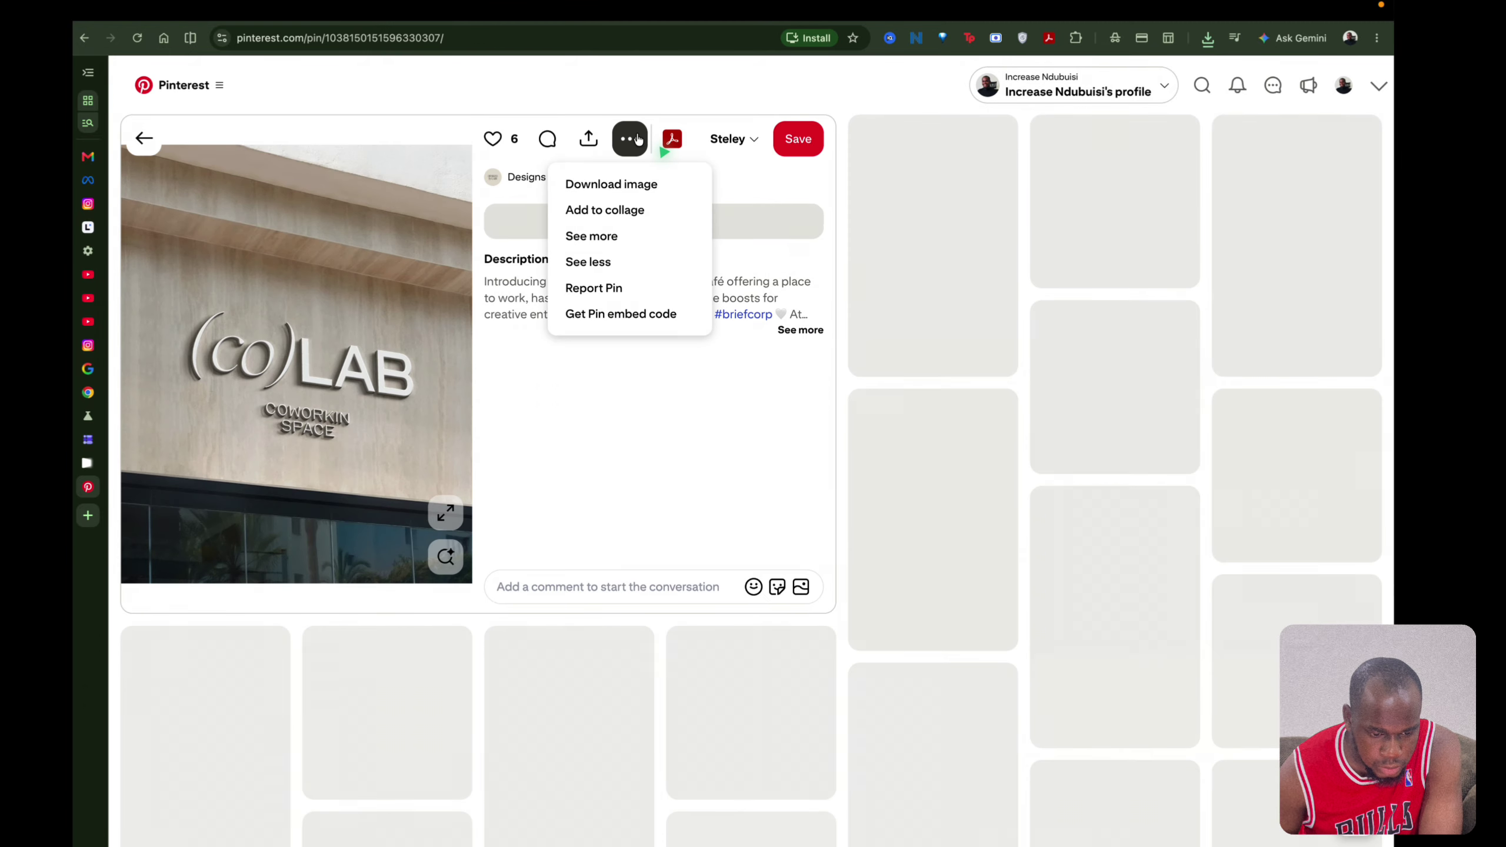
pyautogui.click(642, 185)
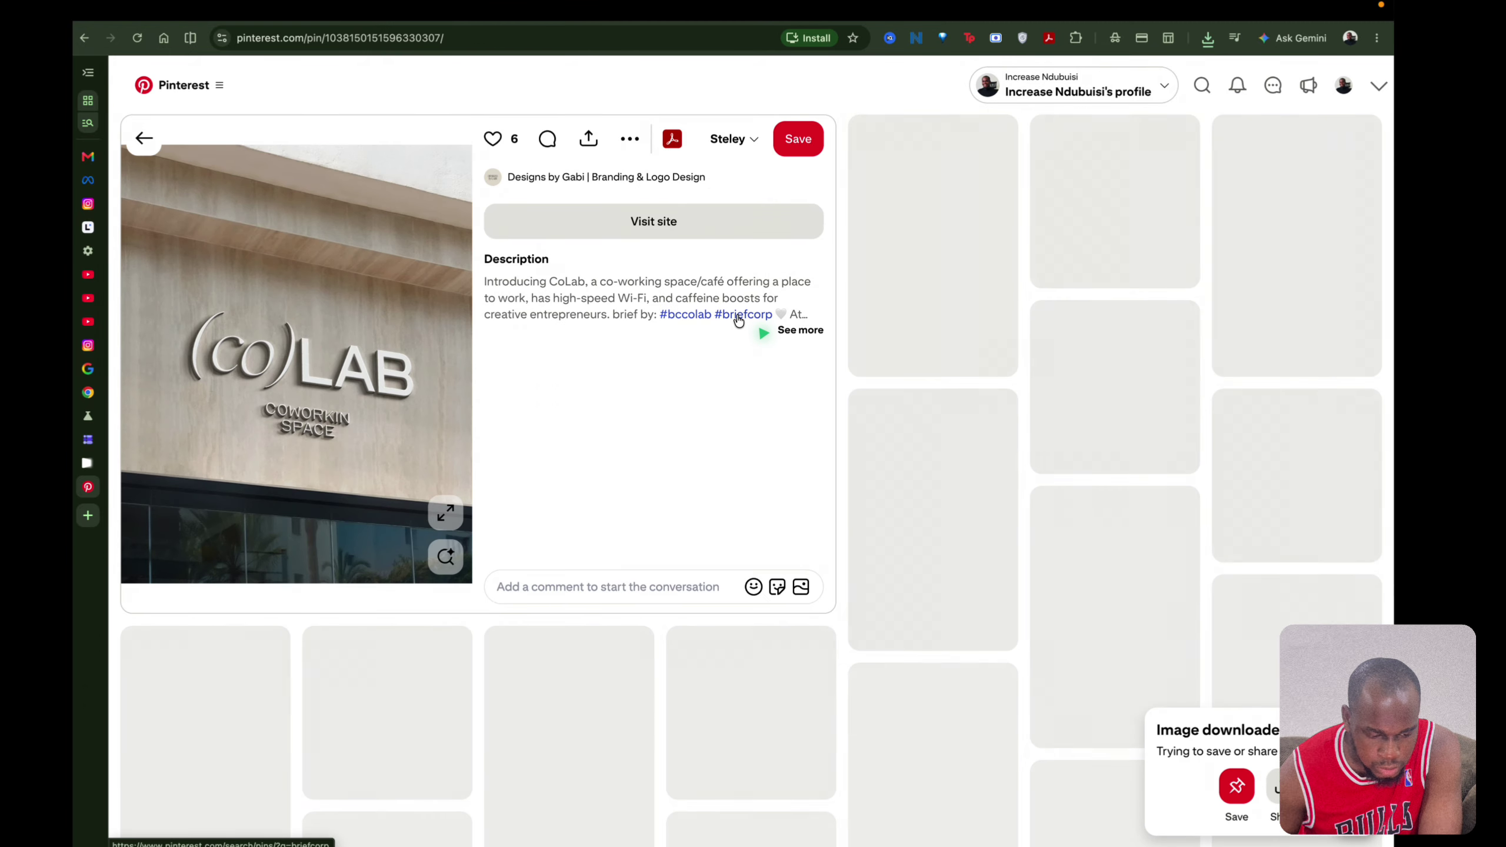
# Return to the LittCity related pins, open the Alma Conciergerie sign design and download its image.
pyautogui.hscroll(-5, 738, 320)
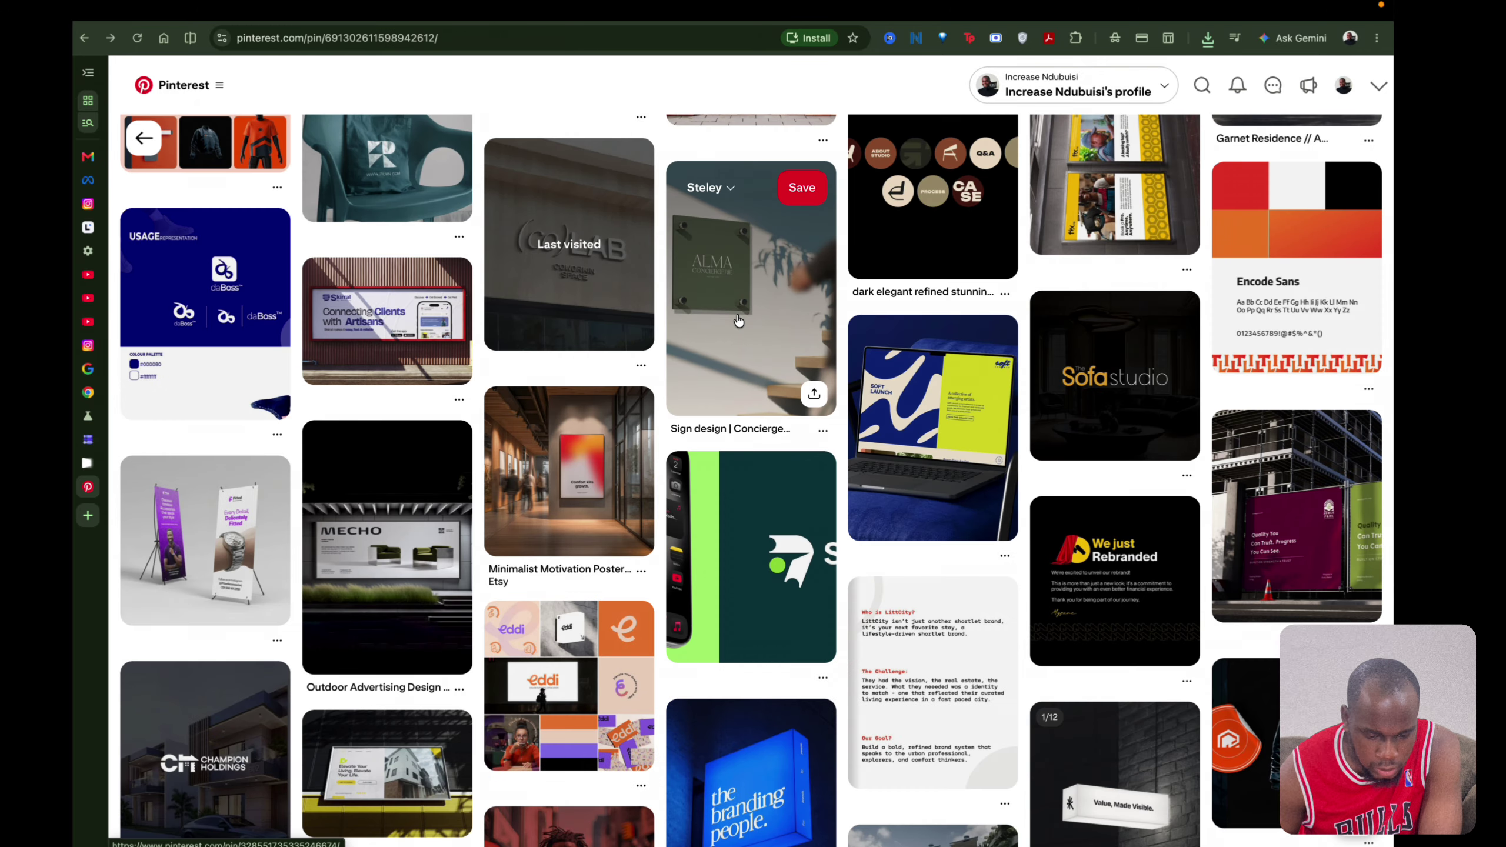
pyautogui.click(736, 320)
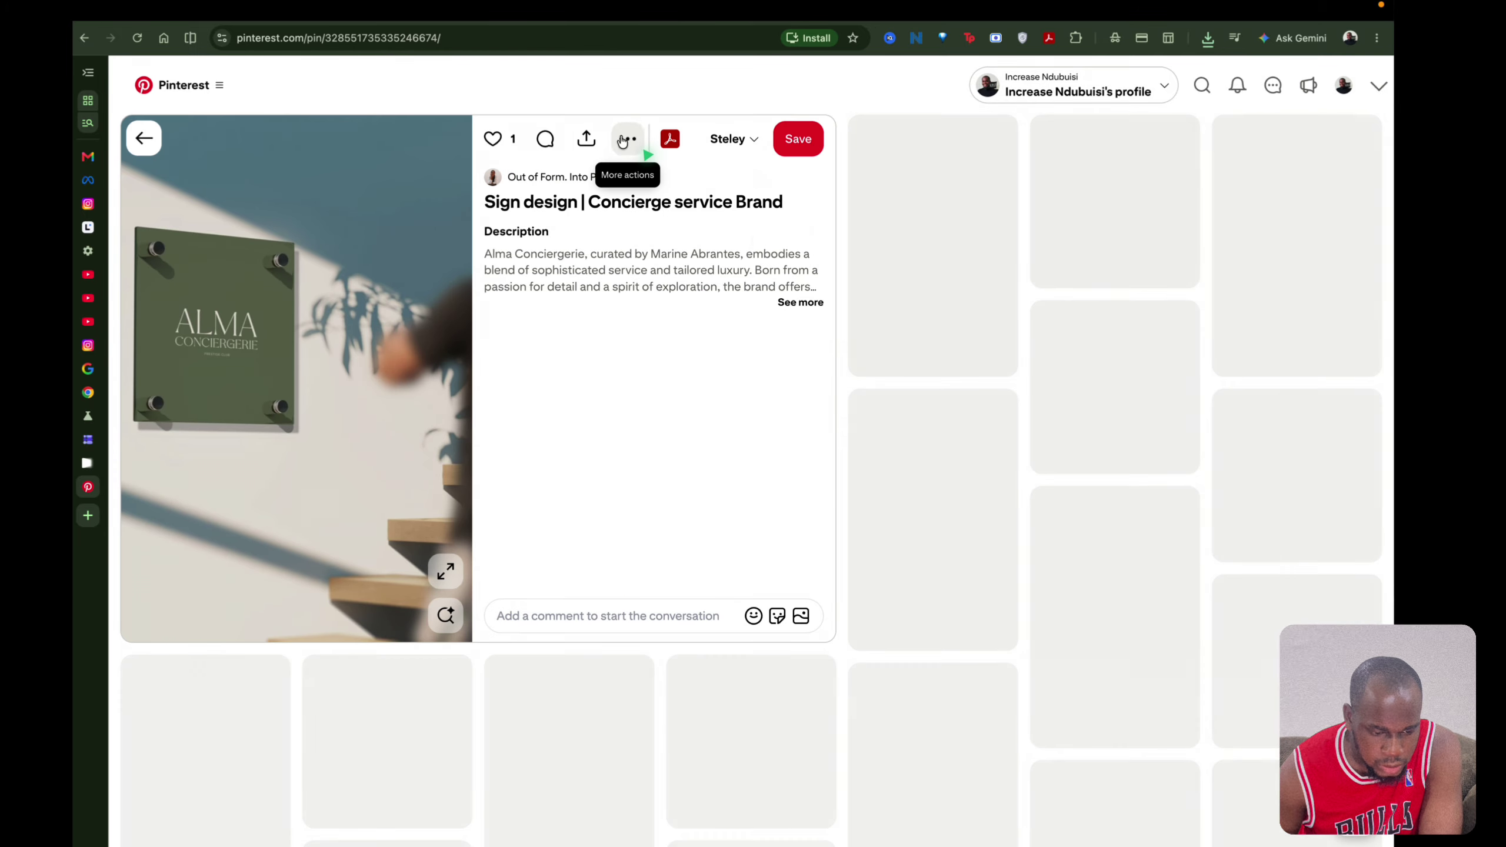
pyautogui.click(626, 139)
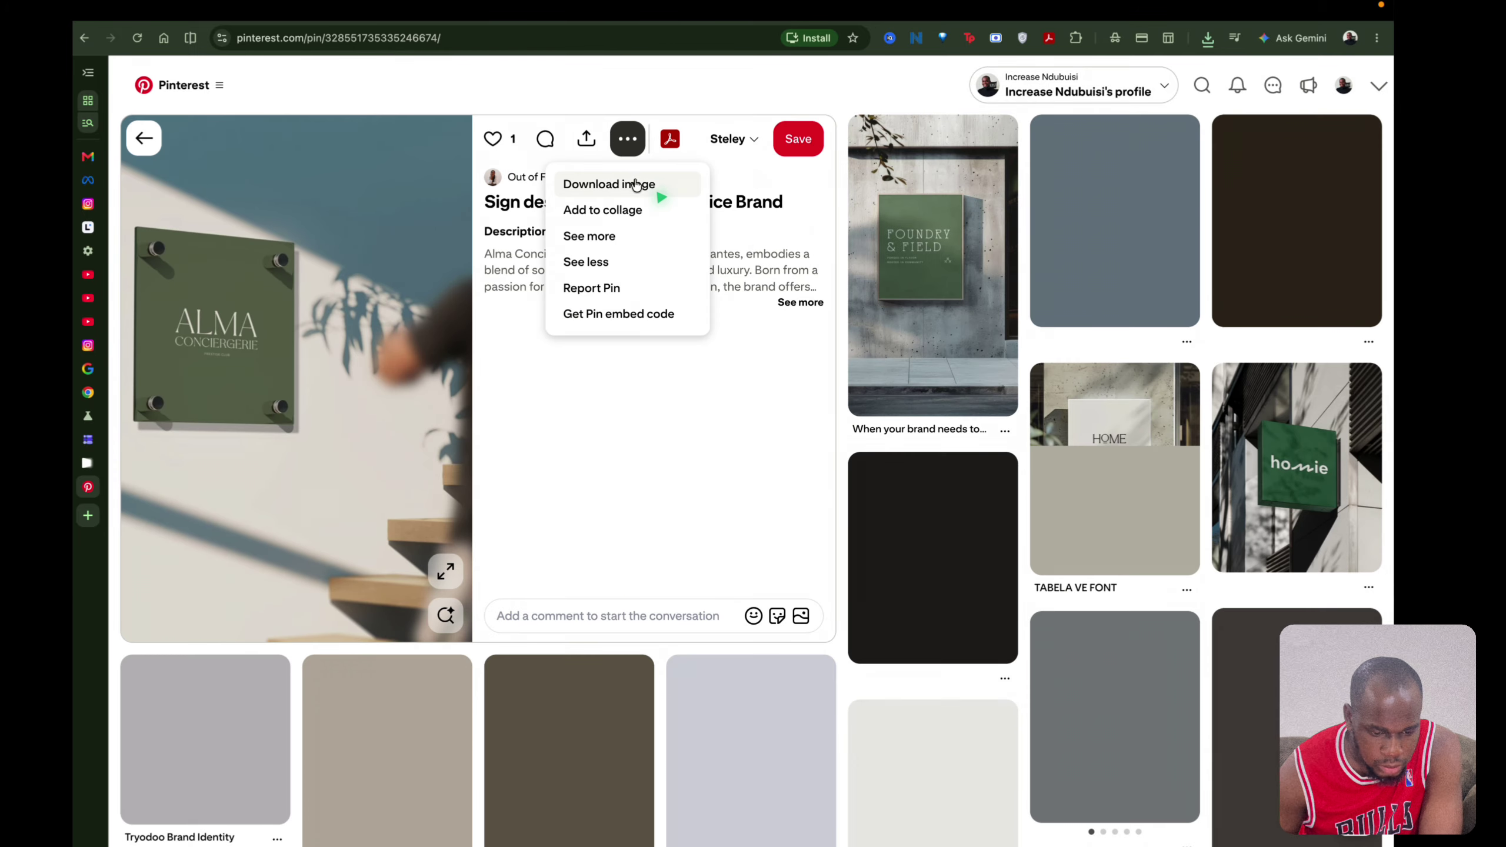
pyautogui.click(636, 185)
# Open the related Foundry & Field green wall sign pin and download its image.
pyautogui.click(927, 279)
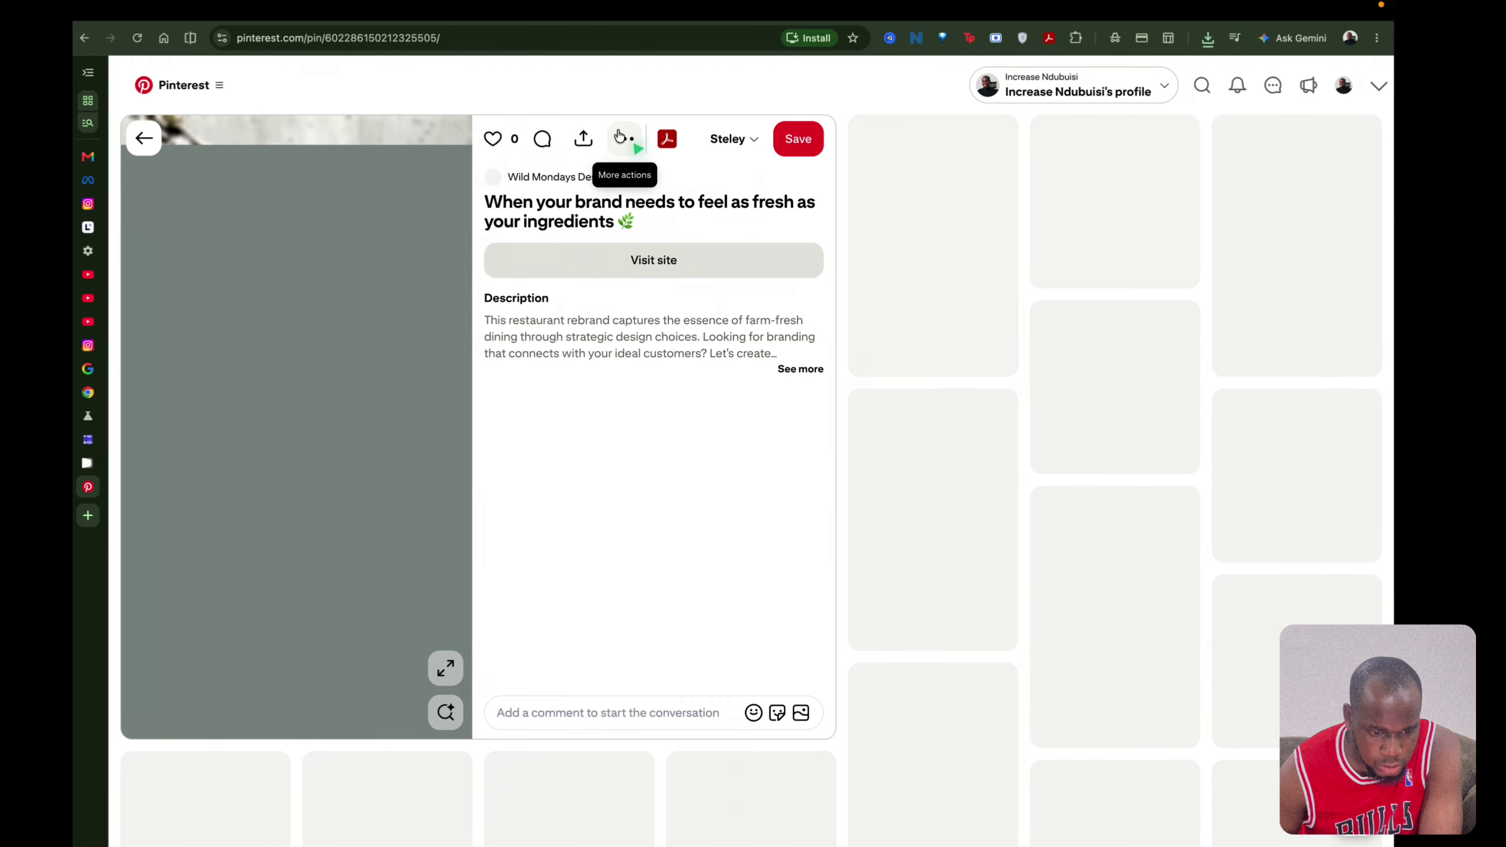
pyautogui.click(624, 138)
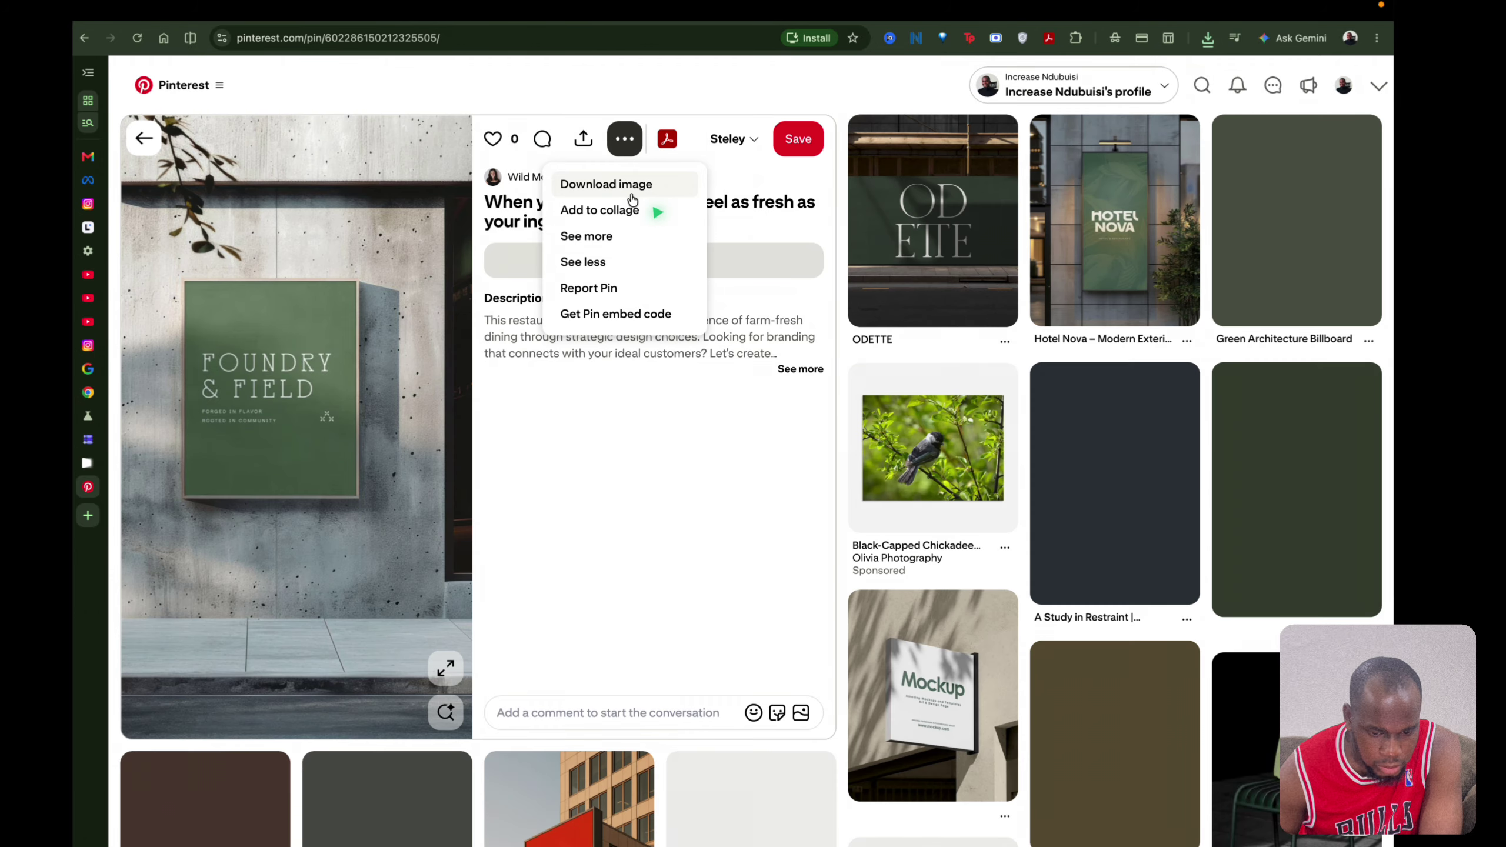
pyautogui.click(632, 190)
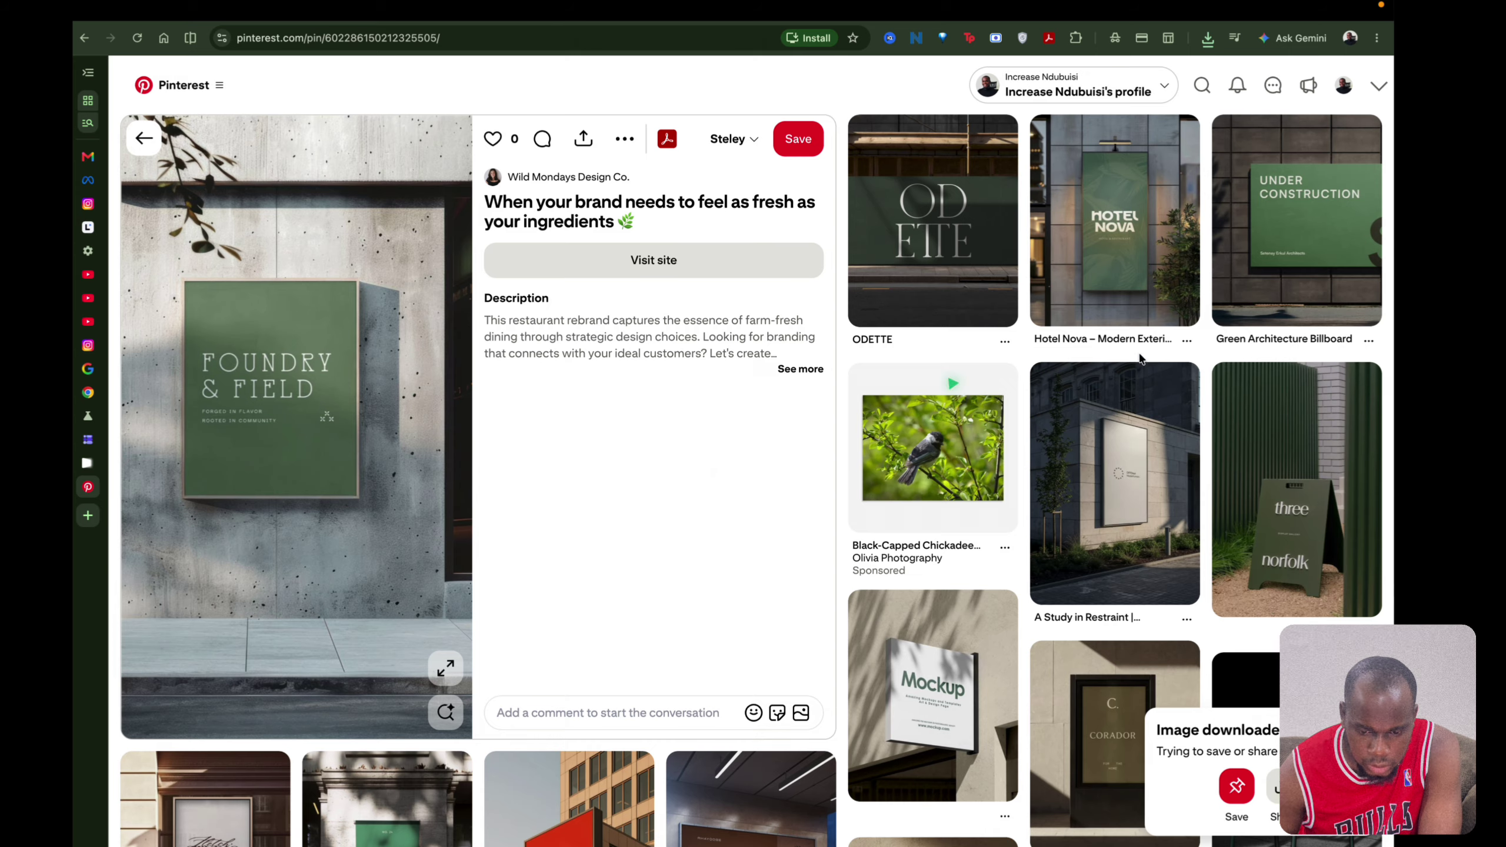
# Open the Hotel Nova exterior signage pin and browse its related signage designs.
pyautogui.click(1107, 293)
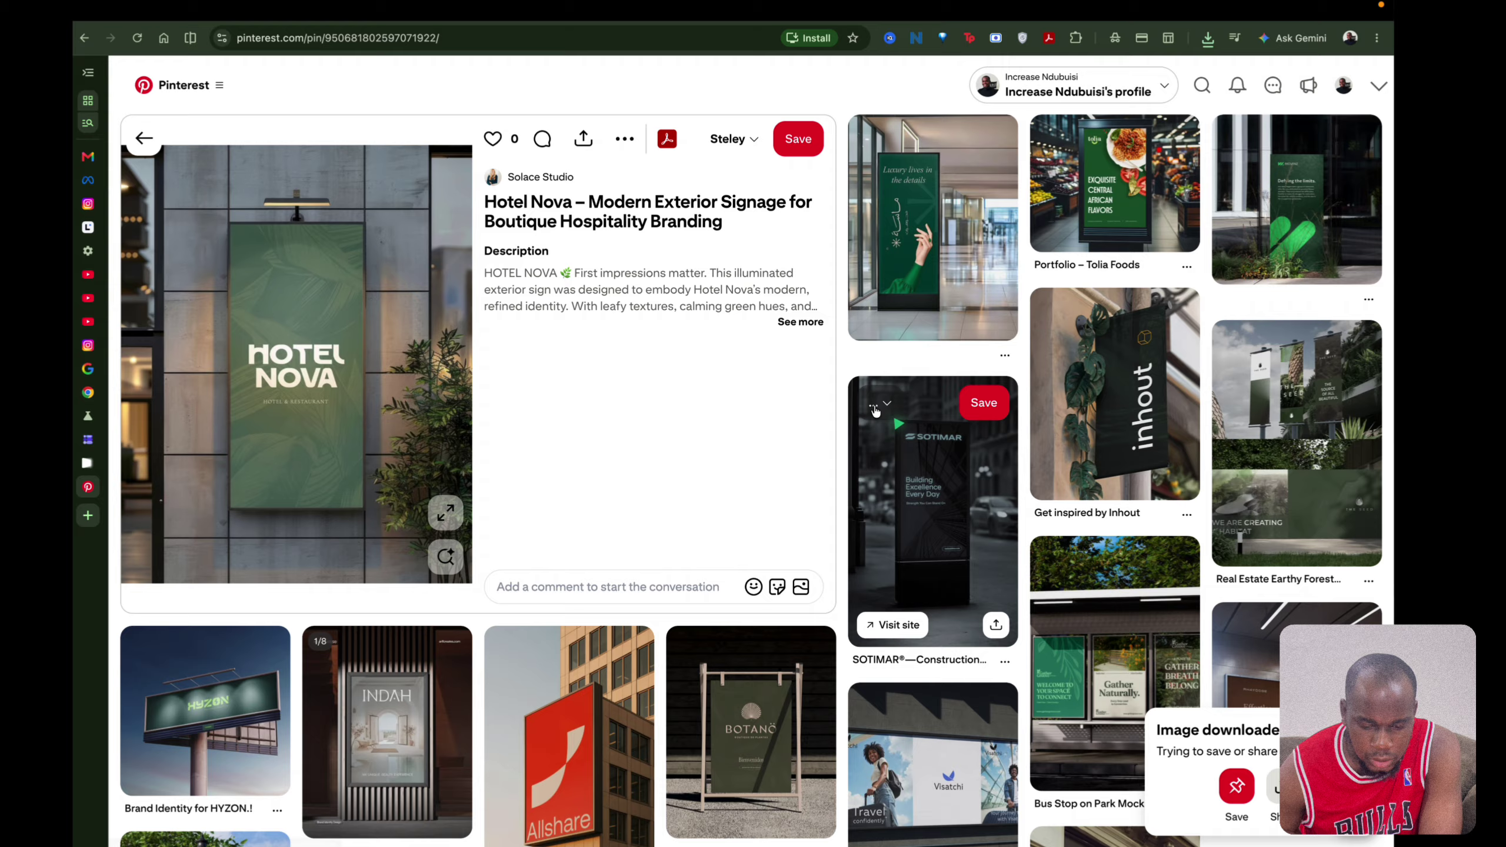
pyautogui.scroll(-5, 995, 495)
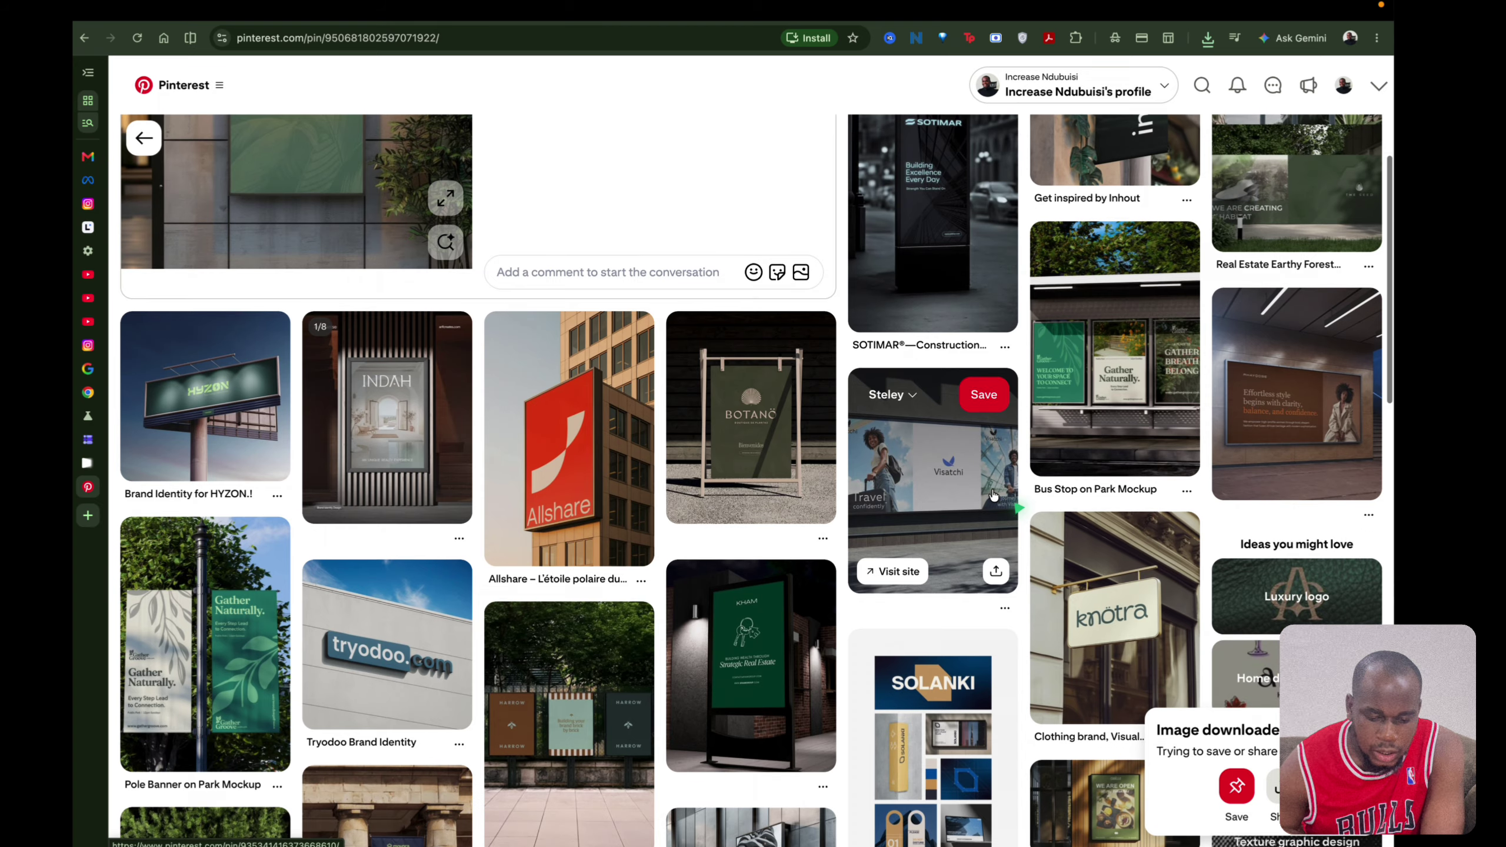
pyautogui.scroll(5, 994, 495)
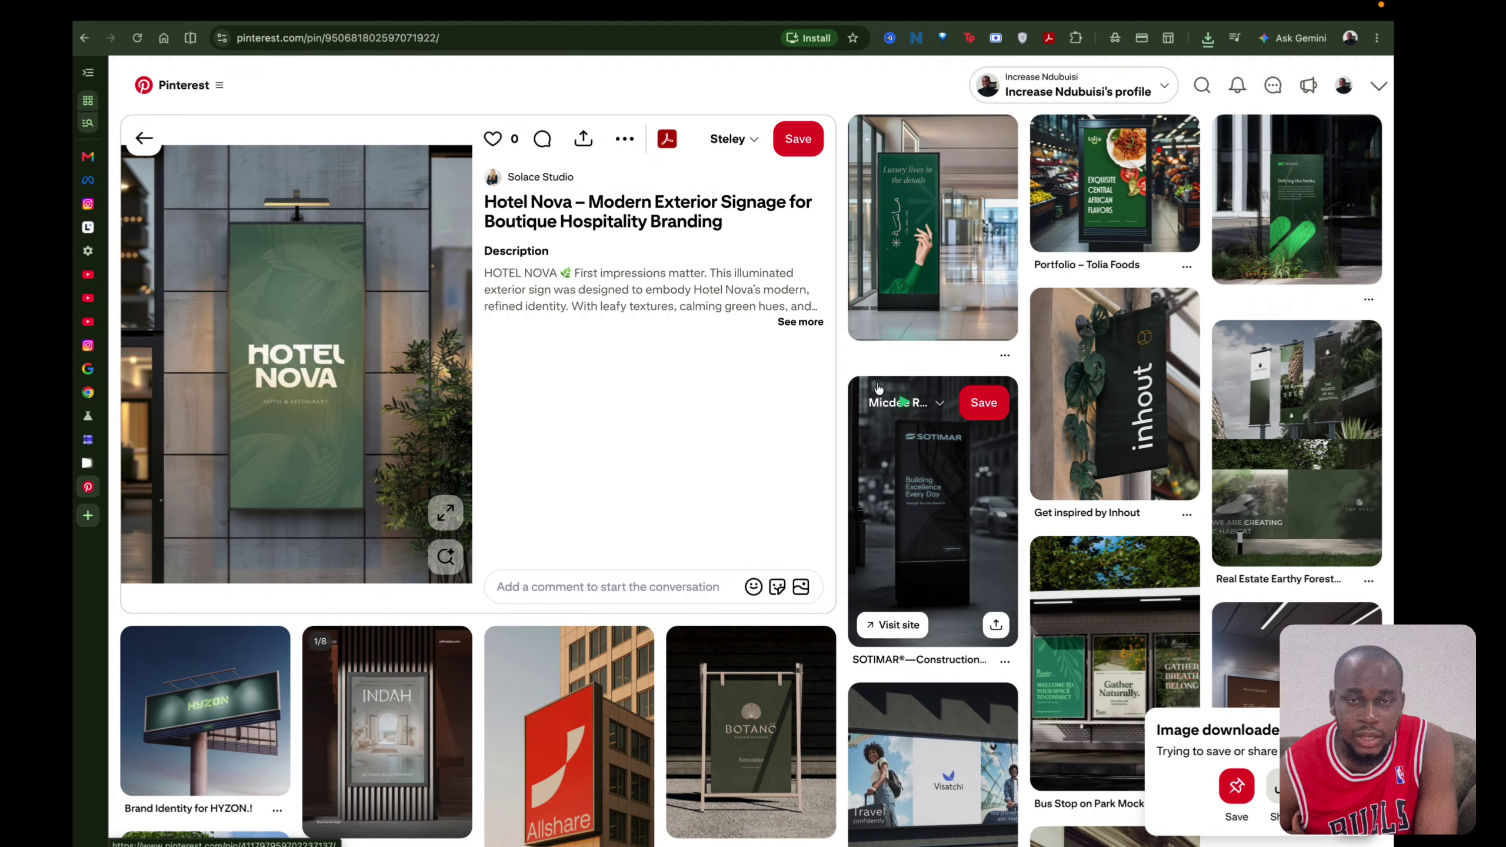
pyautogui.hotkey('ctrl', 'Left')
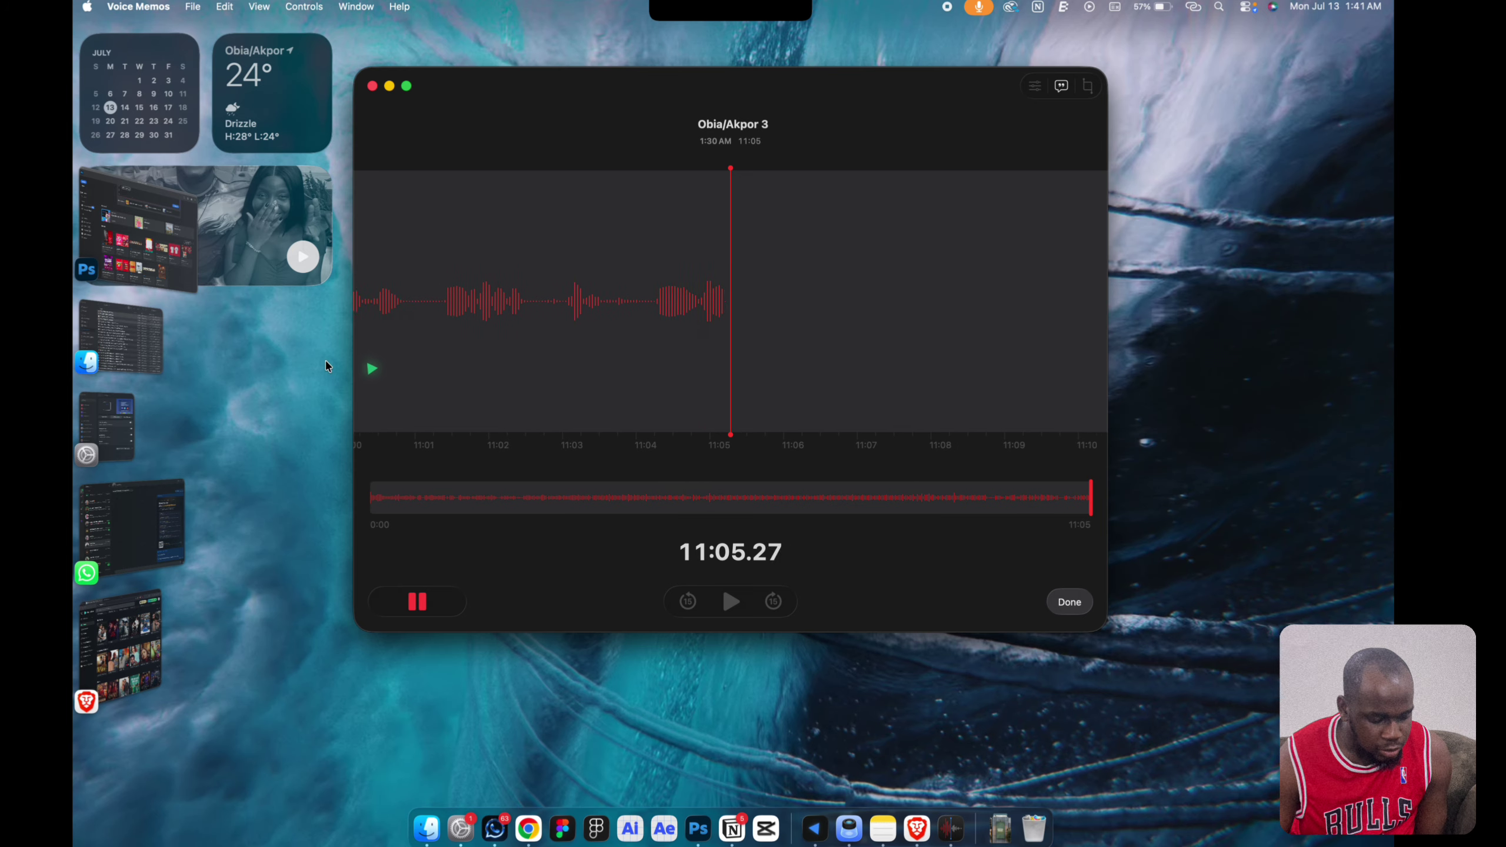
pyautogui.click(520, 827)
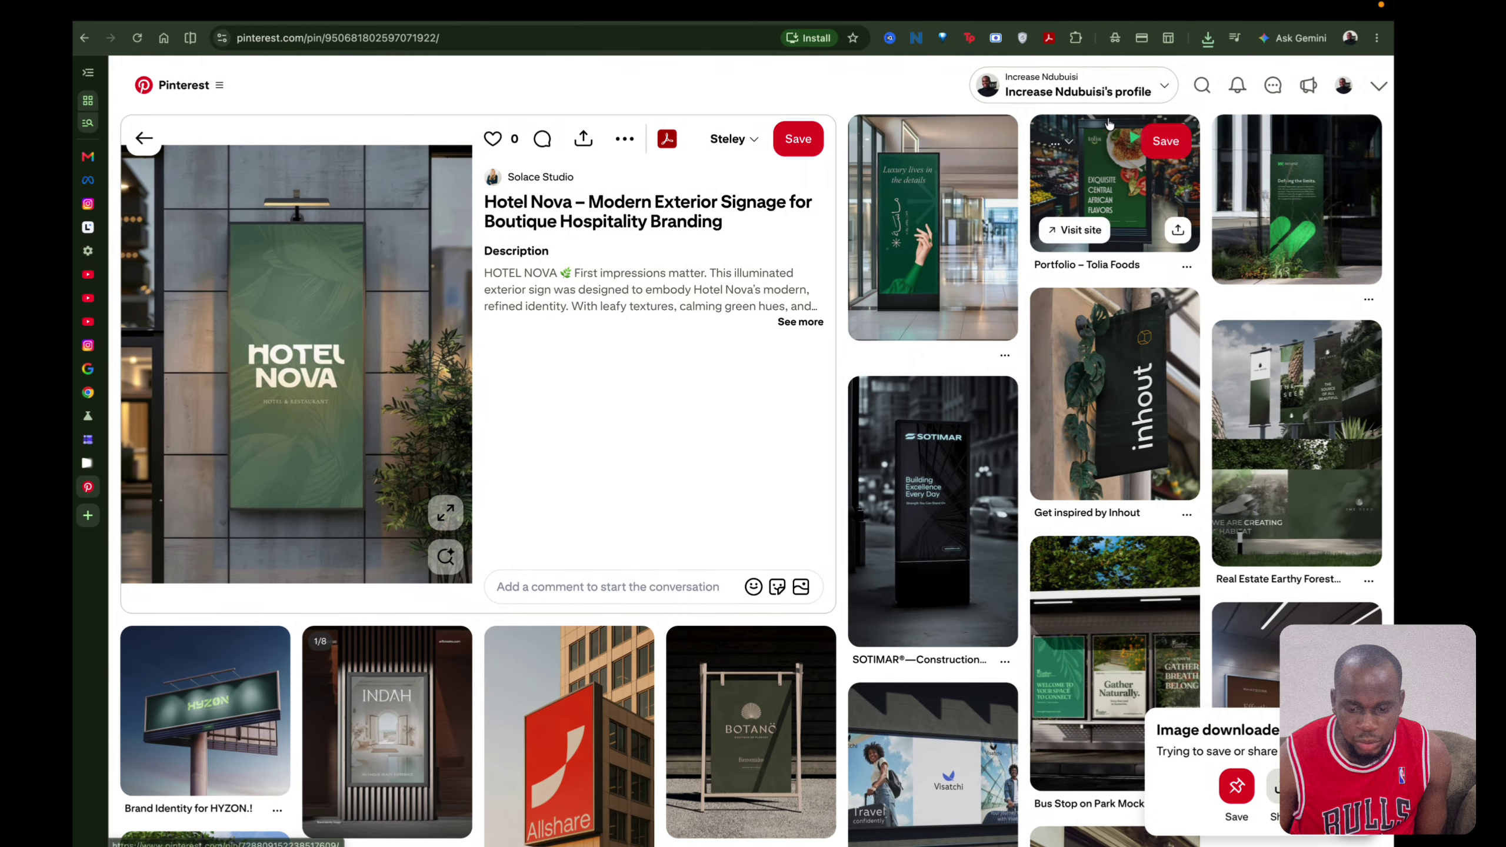
# Search Pinterest for "hotel brand logo on b/w".
pyautogui.click(1200, 85)
pyautogui.write('hot')
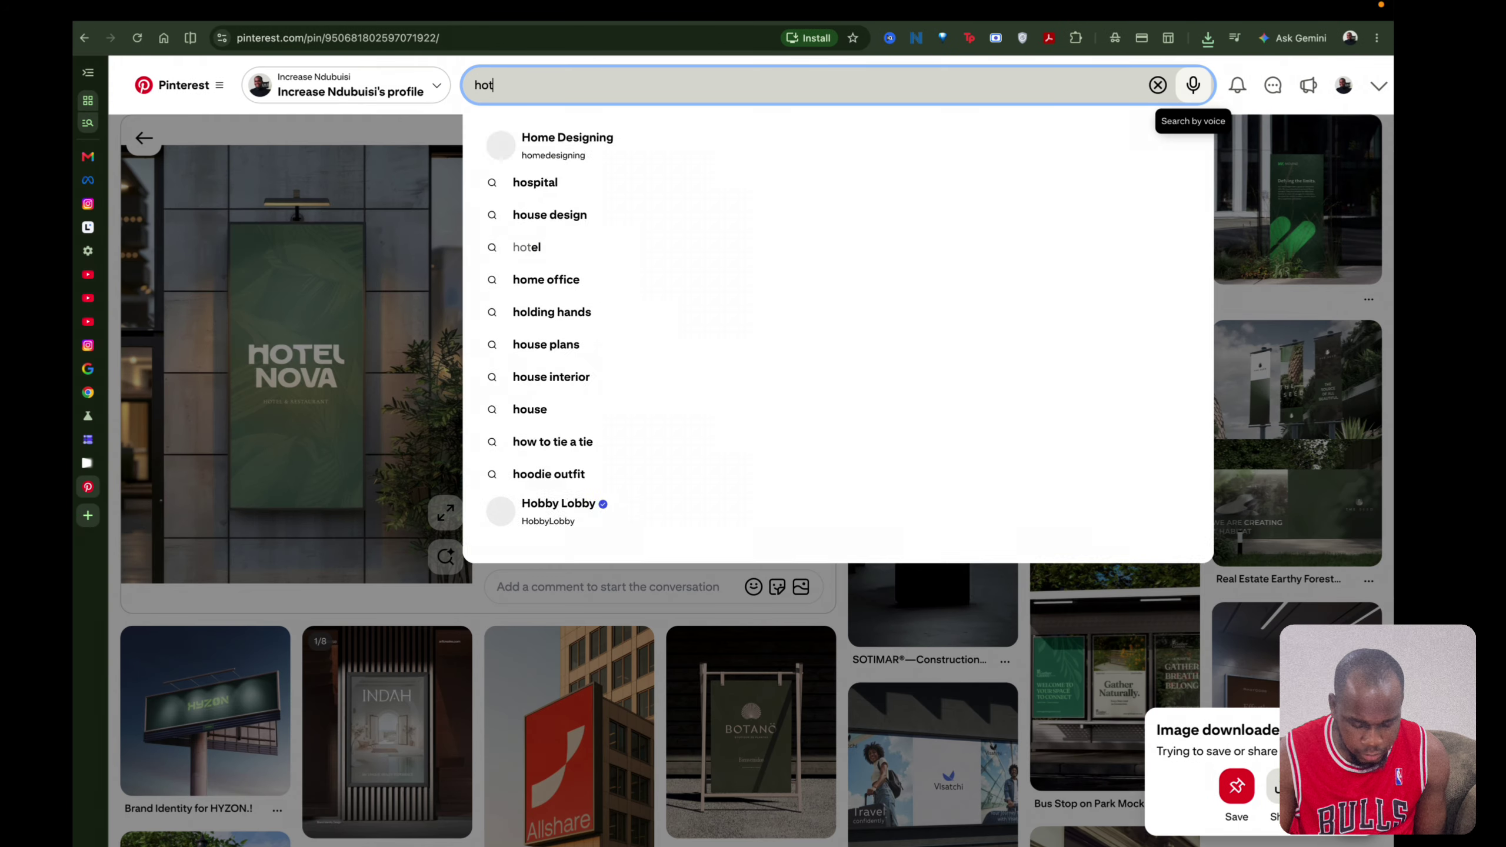
pyautogui.write('el brand log')
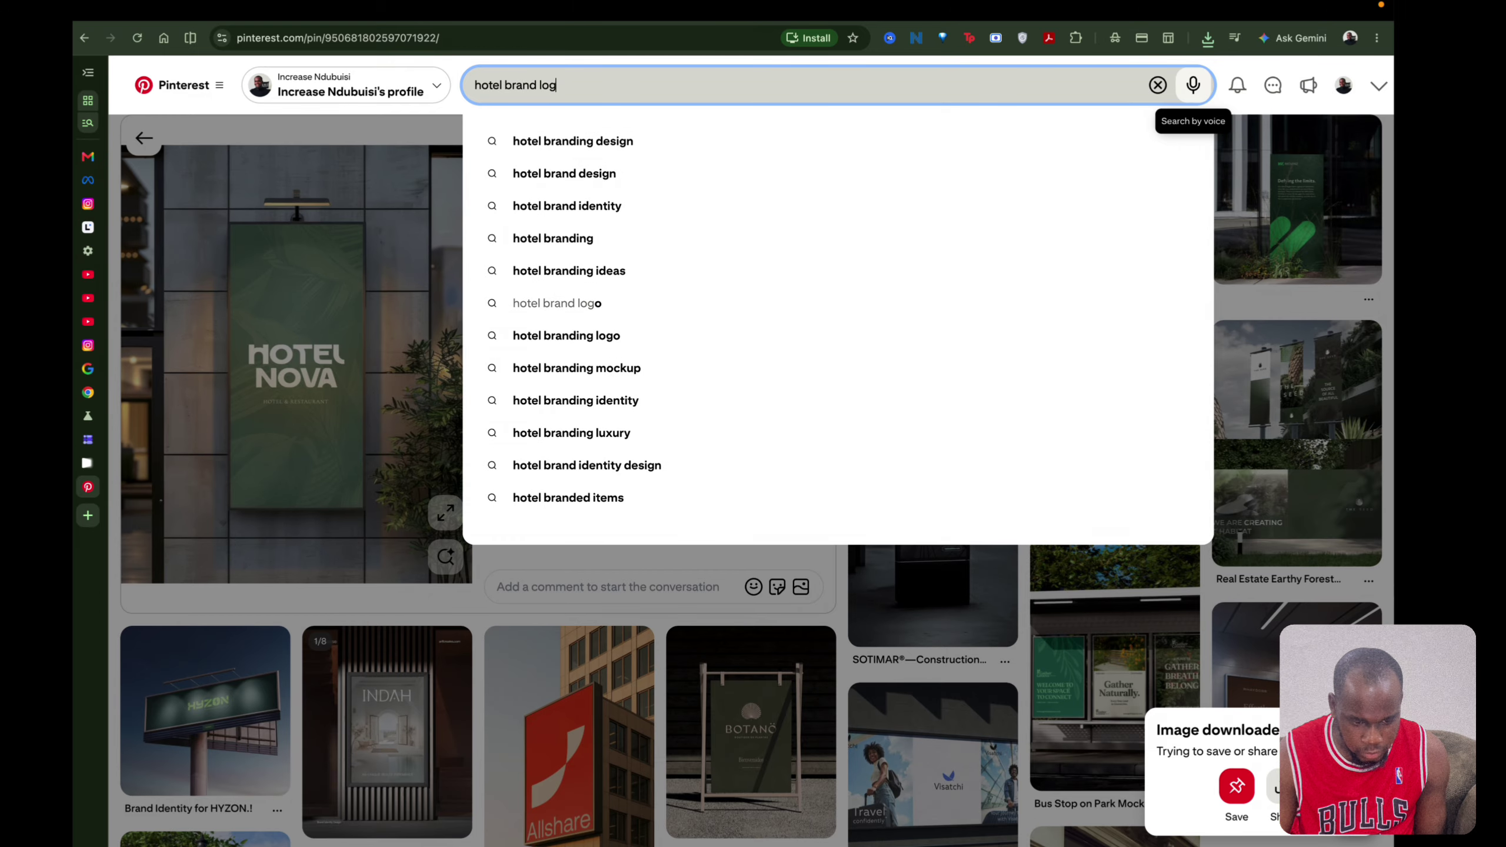
pyautogui.write('o on b')
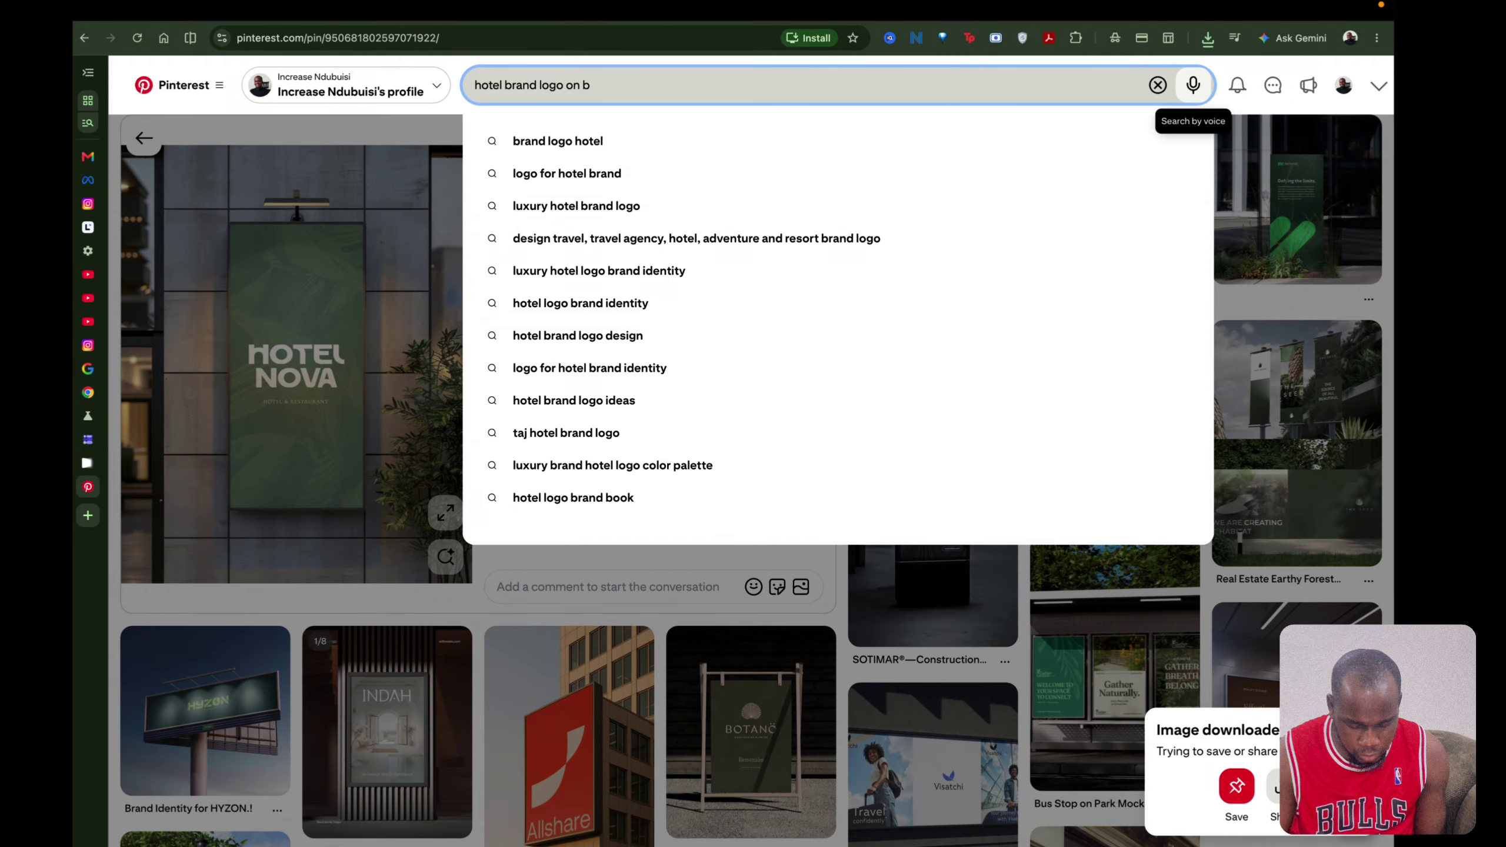
pyautogui.write('/w')
pyautogui.press('Return')
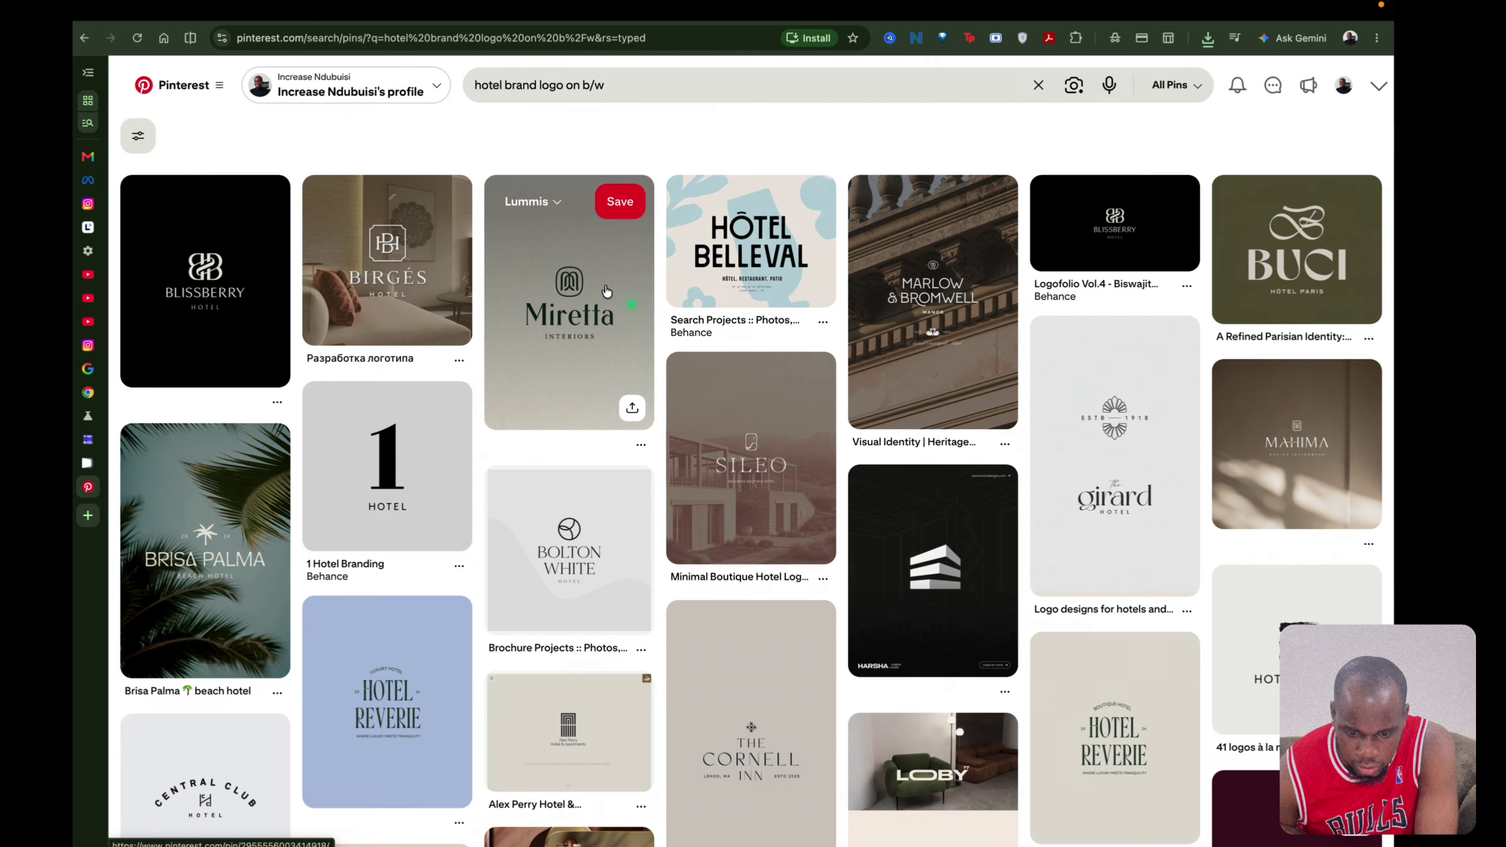
# Open the Logofolio Vol.4 pin showing the Blissberry Hotel logo on black and download its image.
pyautogui.click(1114, 259)
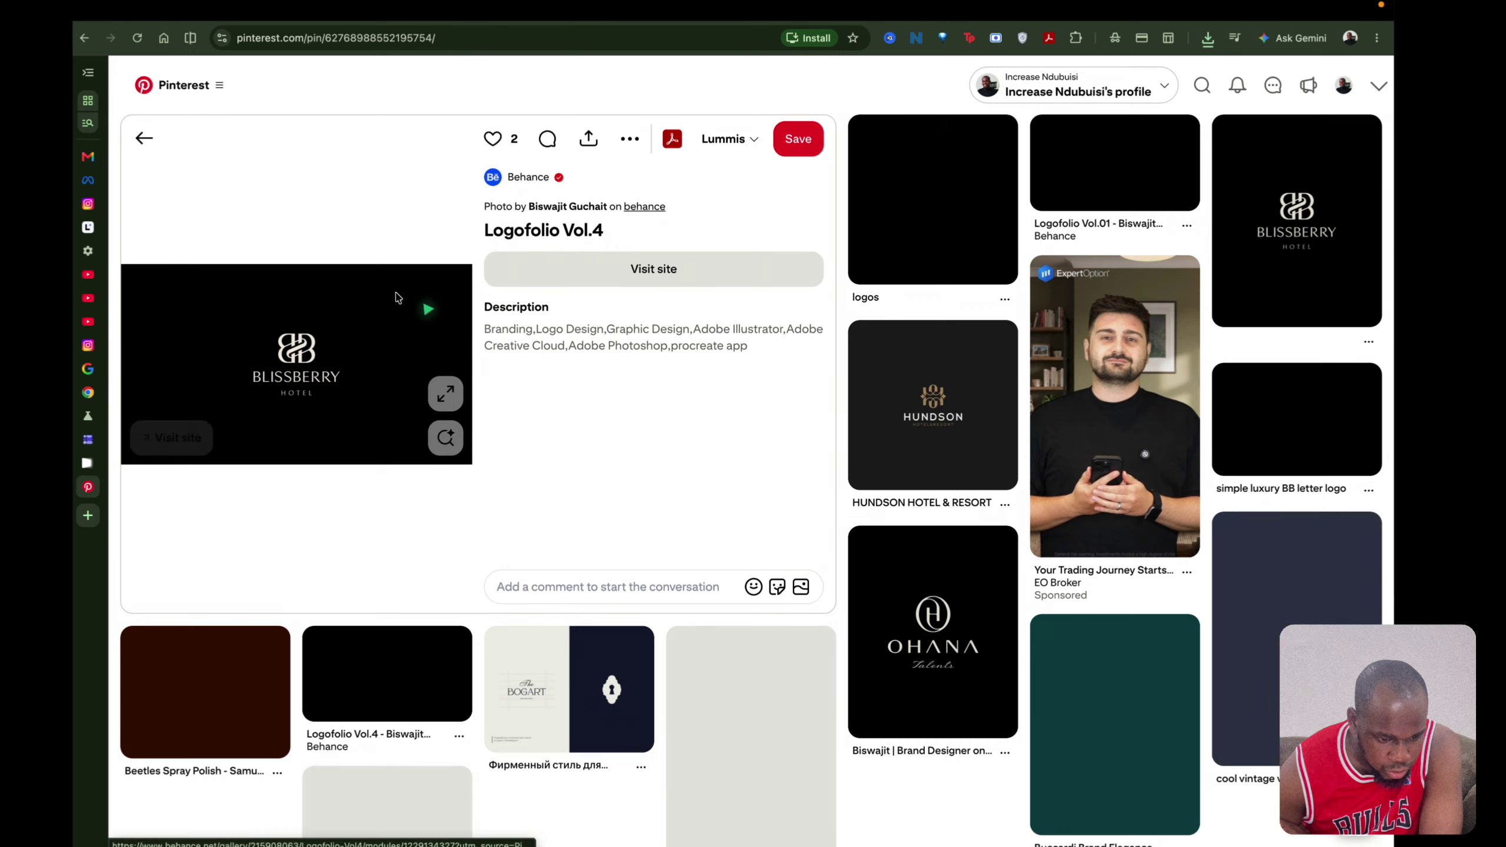
pyautogui.click(629, 139)
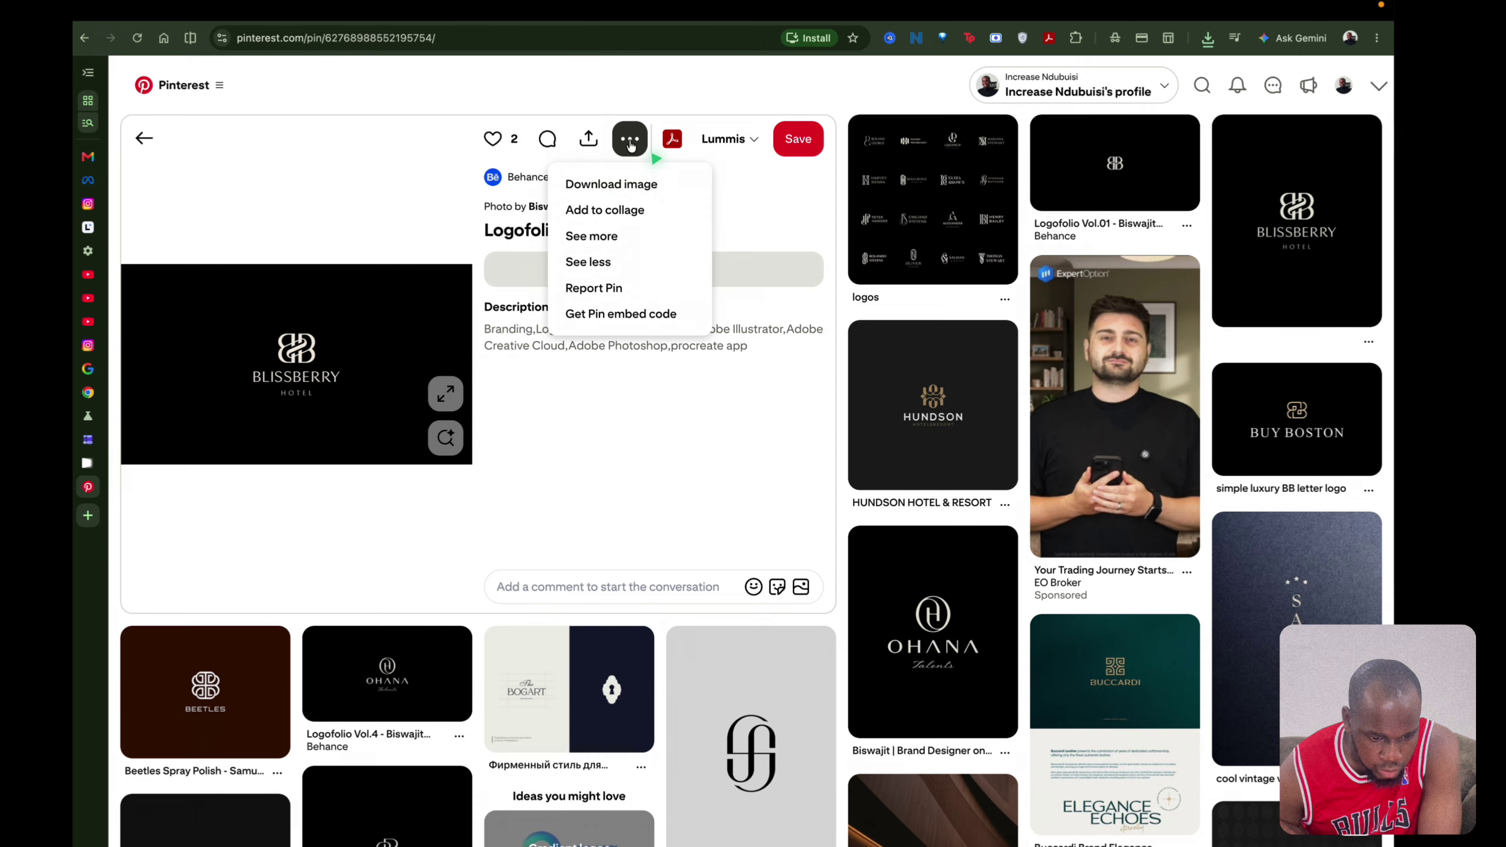
pyautogui.click(633, 189)
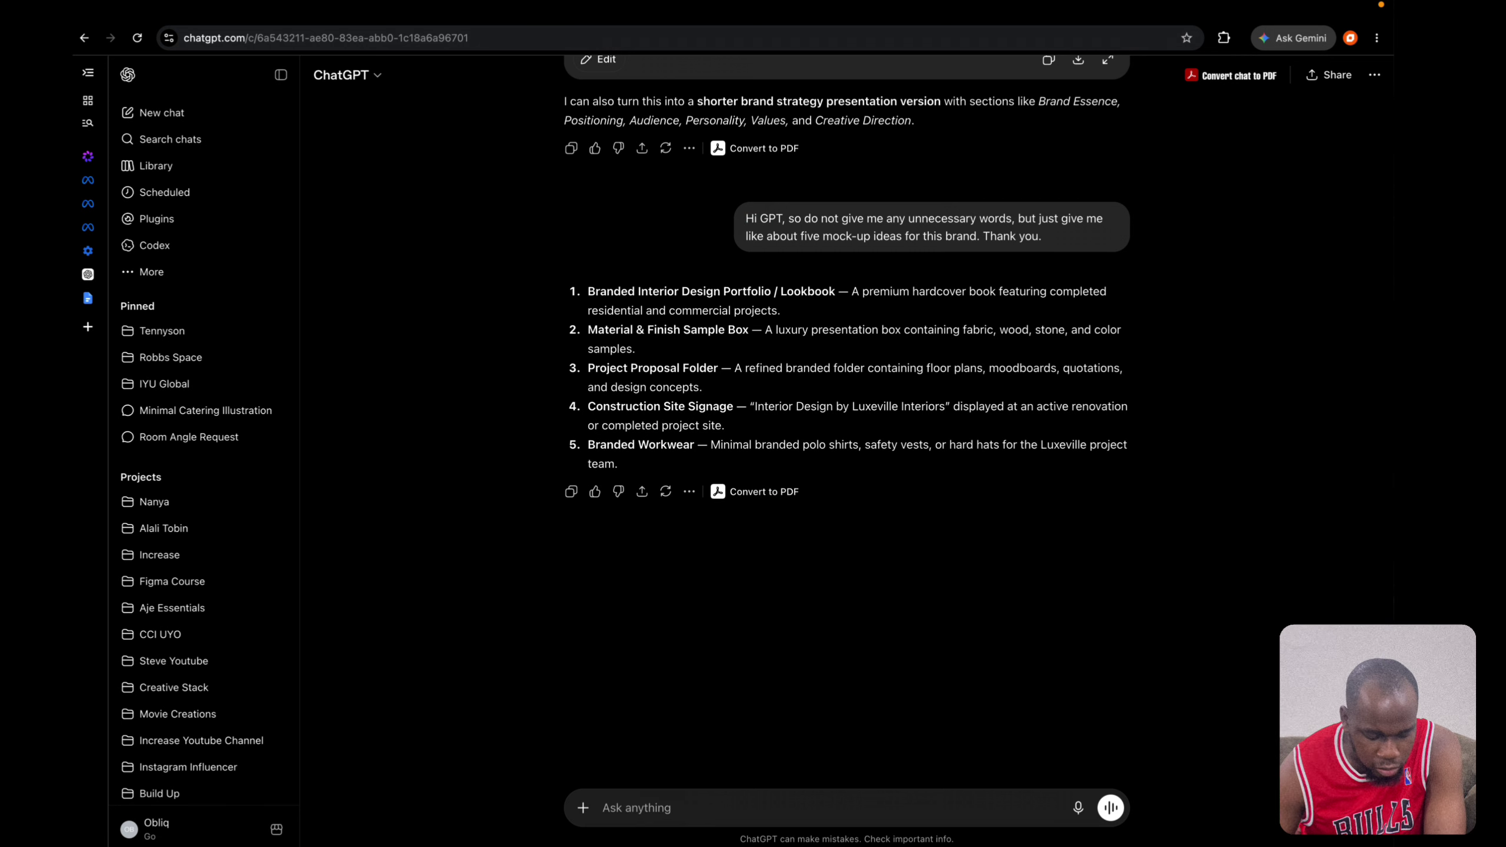
# Attach the Hotel Nova, "When your brand needs" and Logofolio Vol_4 images from the Downloads folder to the message.
pyautogui.click(583, 807)
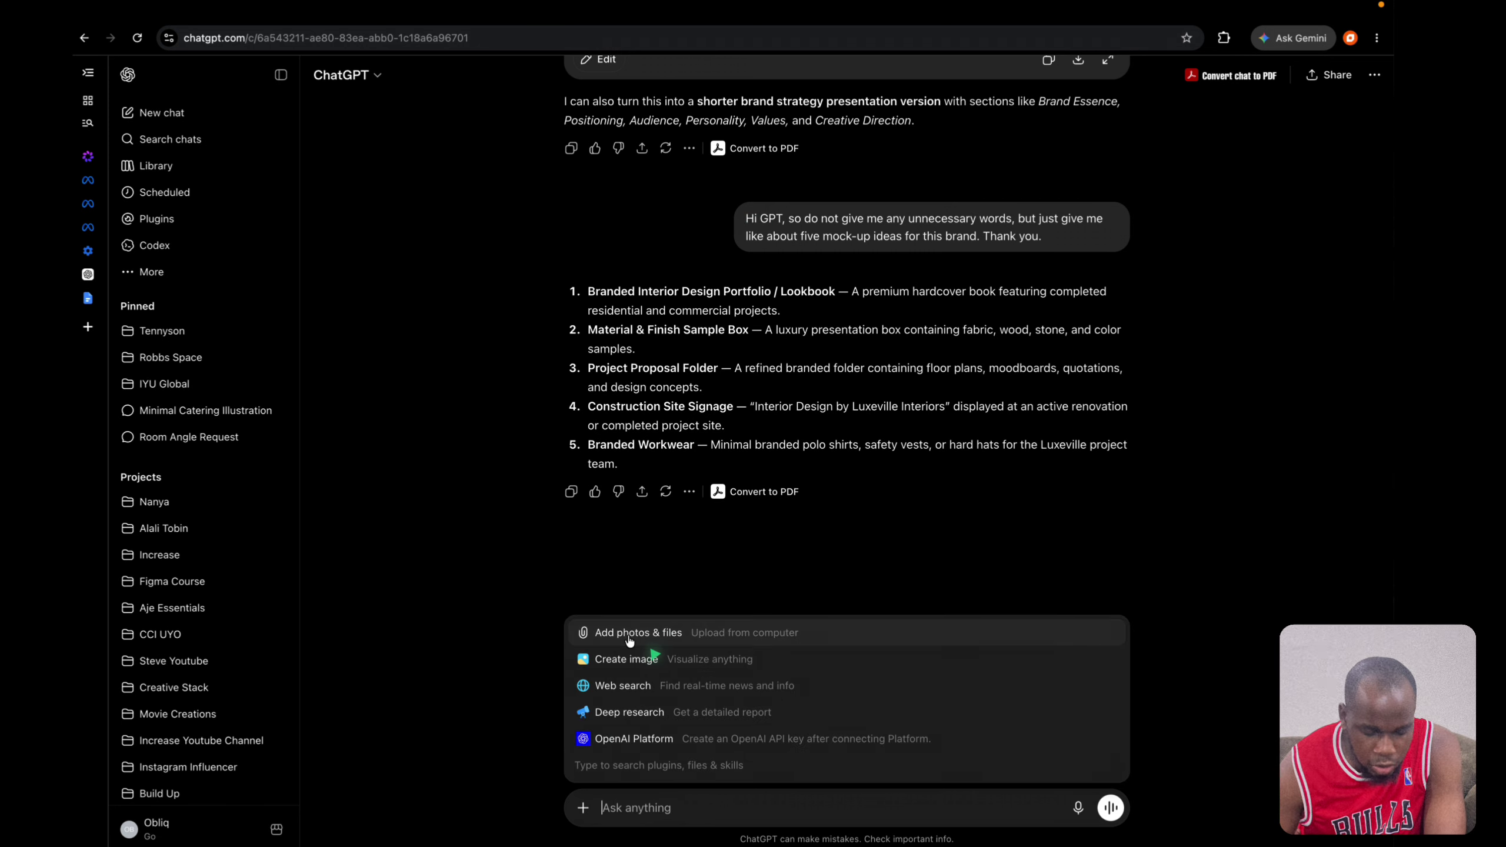
pyautogui.click(666, 560)
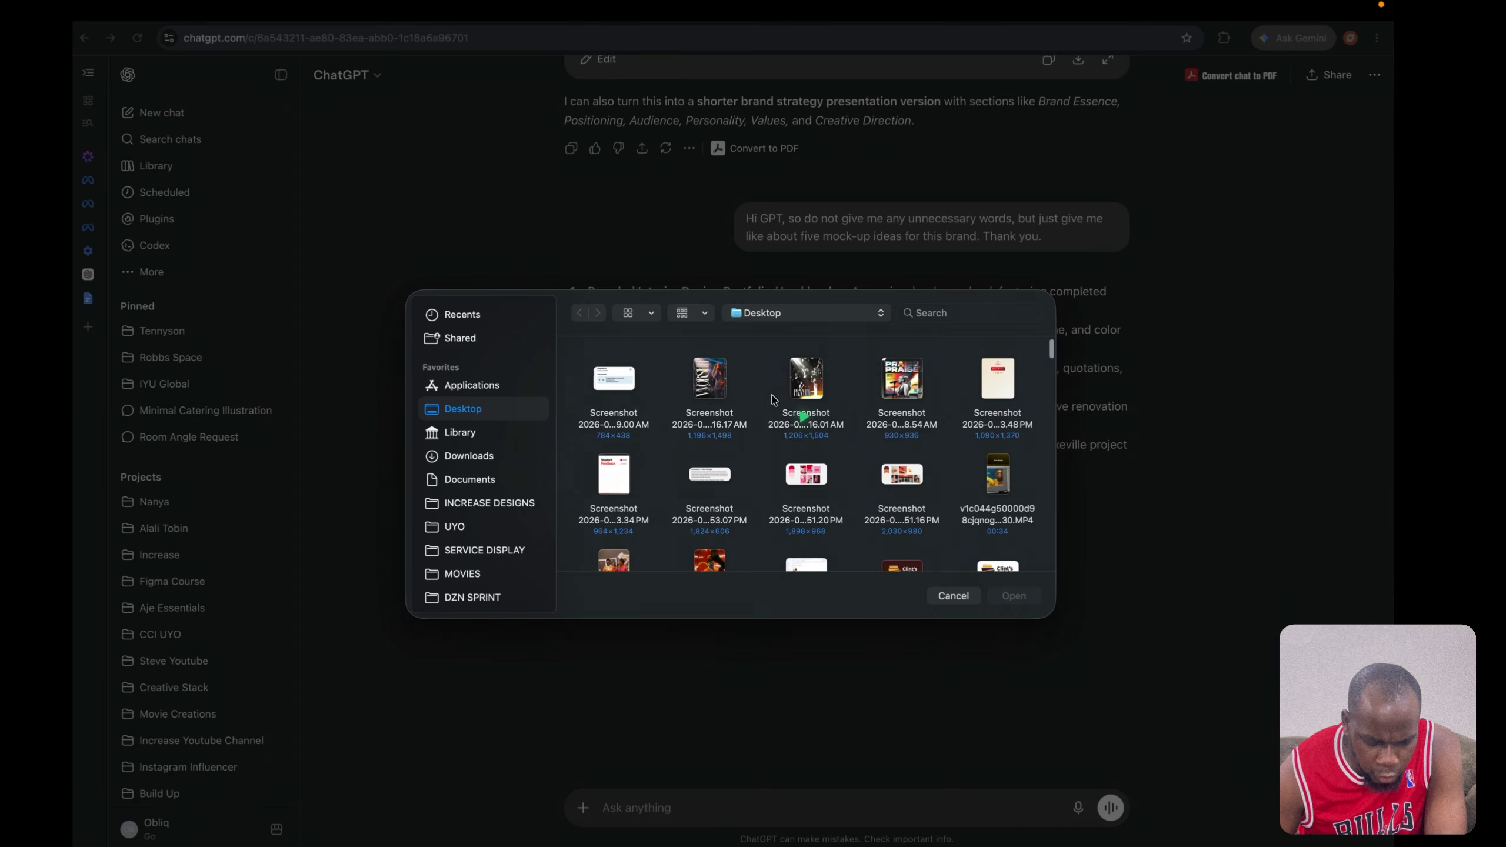
pyautogui.click(498, 458)
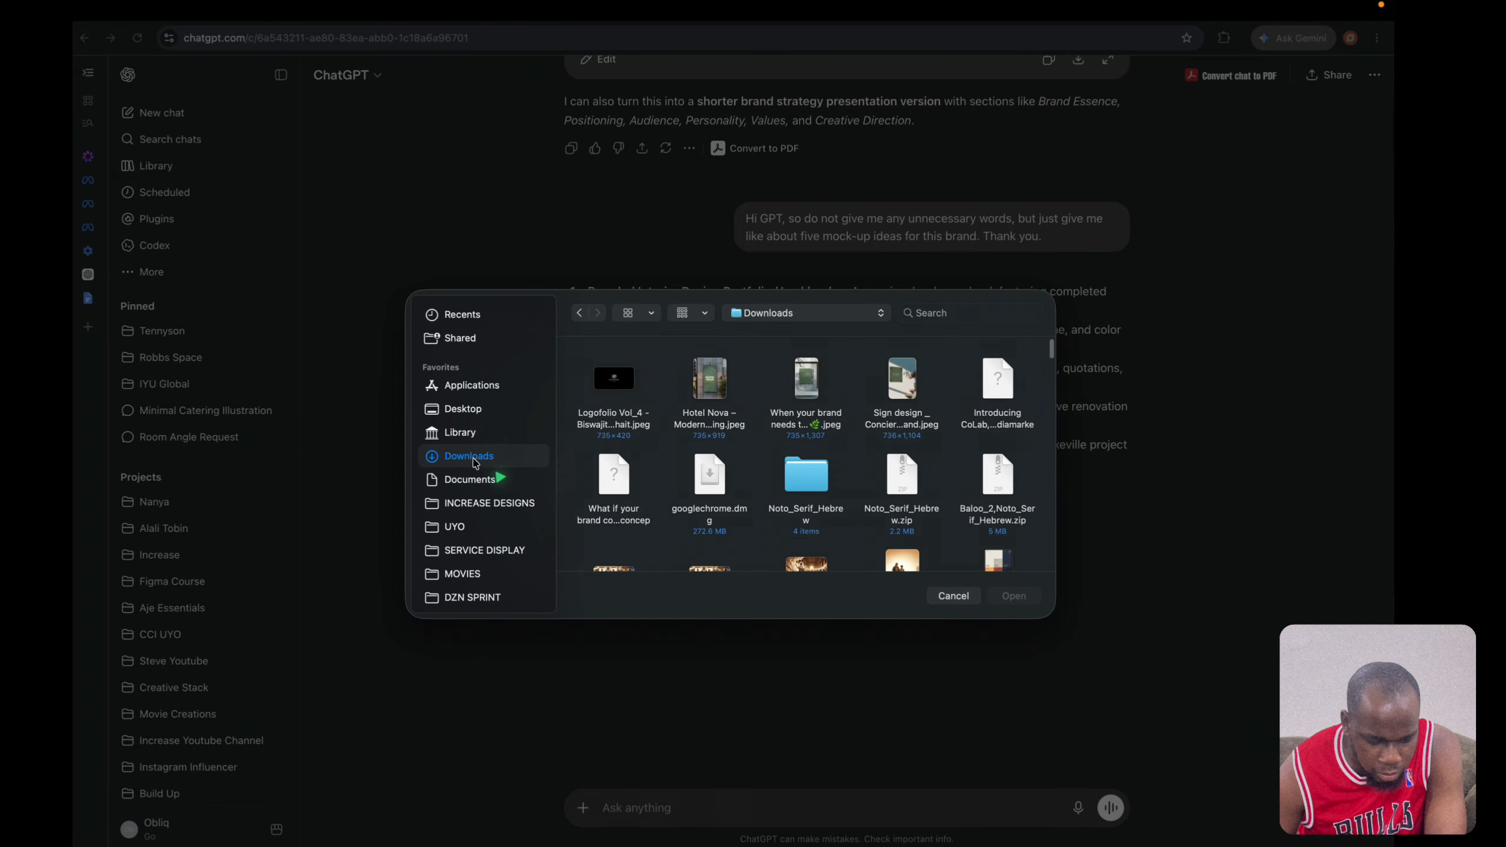
pyautogui.click(717, 382)
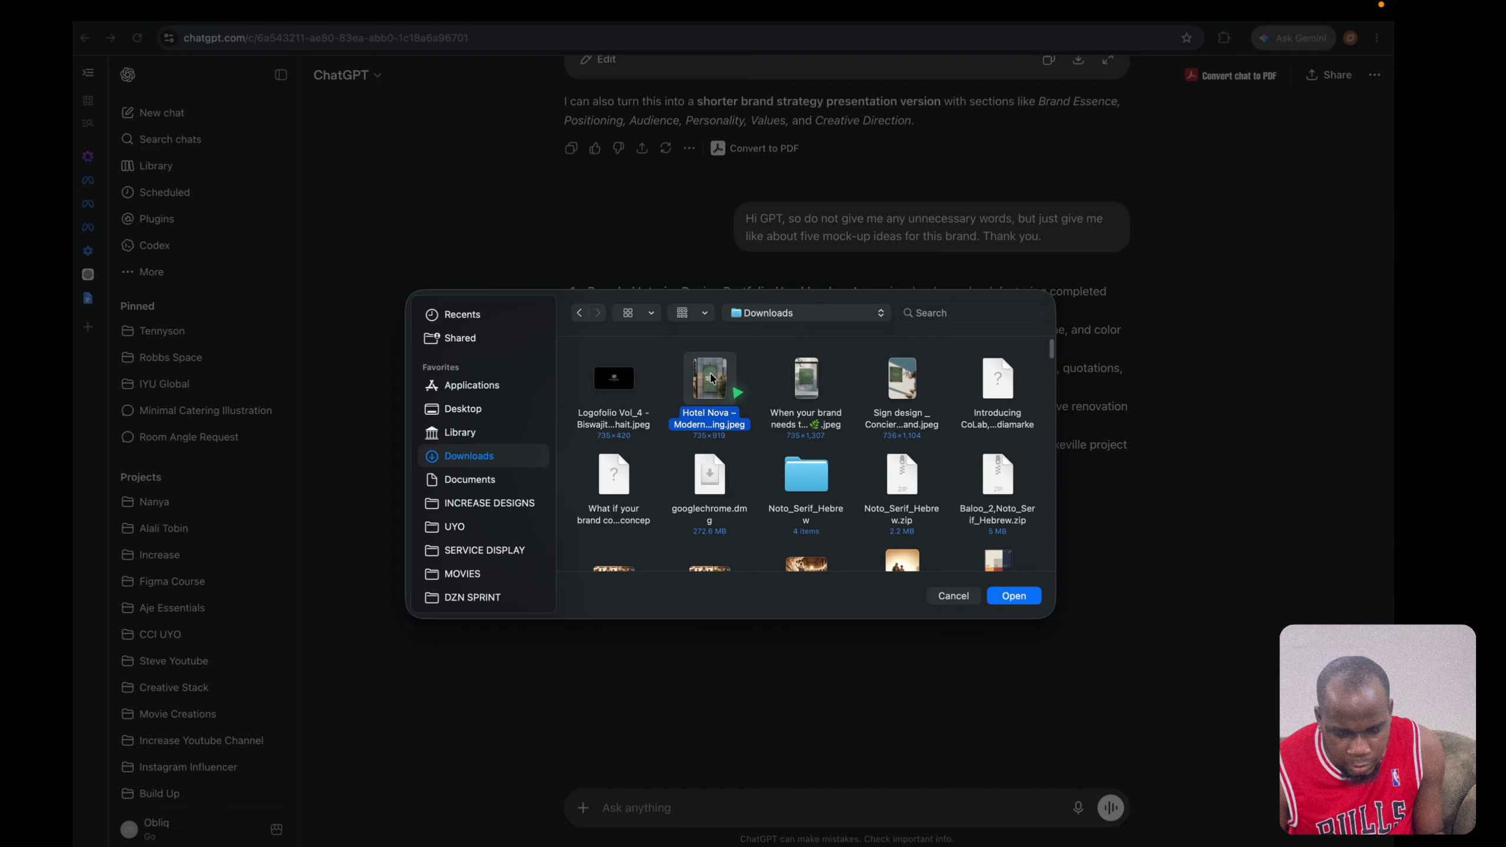
pyautogui.keyDown('super'); pyautogui.click(795, 374); pyautogui.keyUp('super')
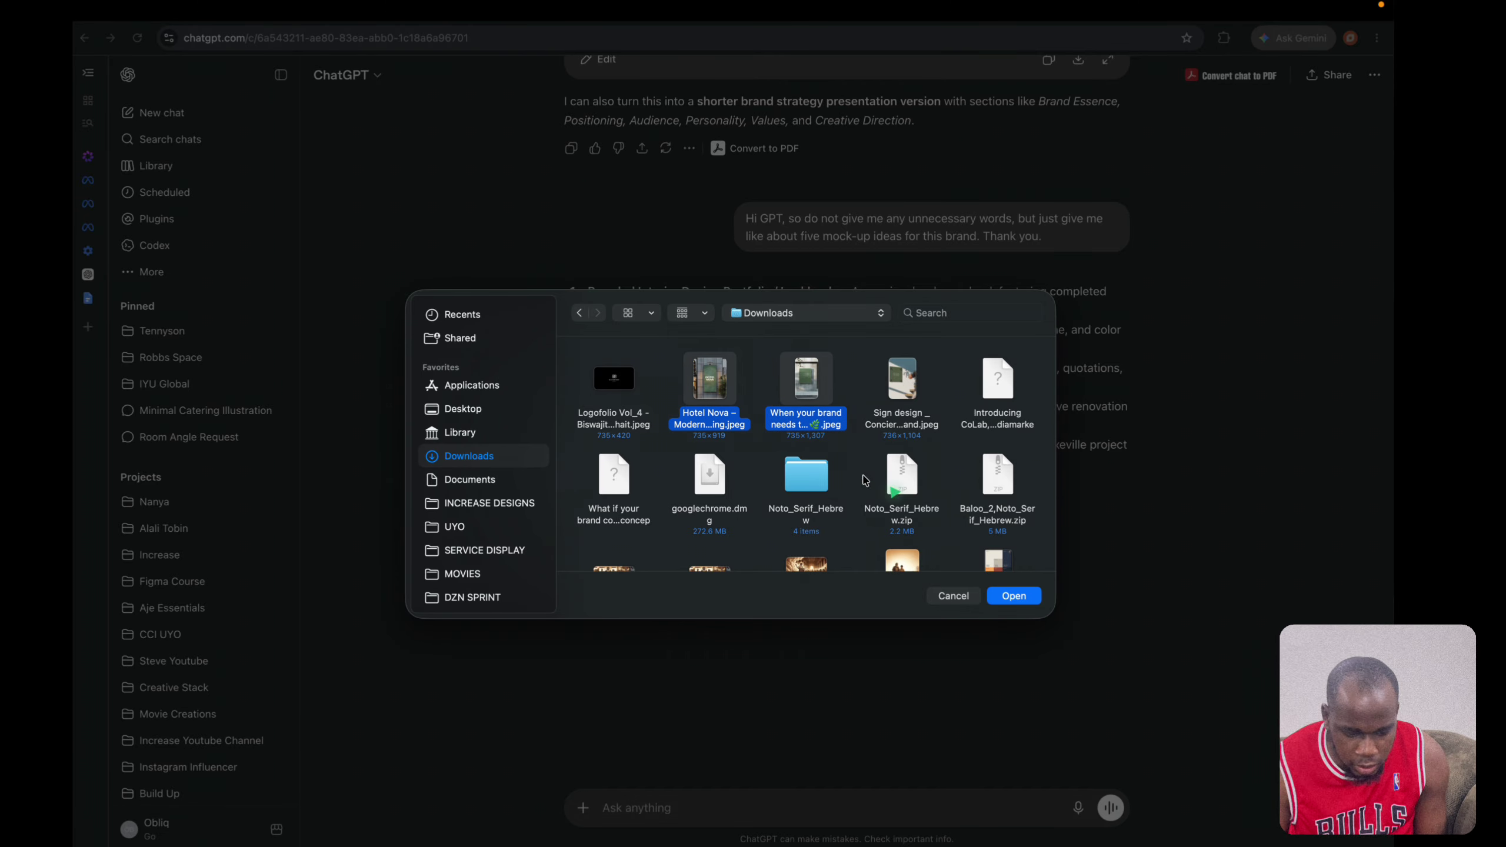
pyautogui.keyDown('super'); pyautogui.click(612, 372); pyautogui.keyUp('super')
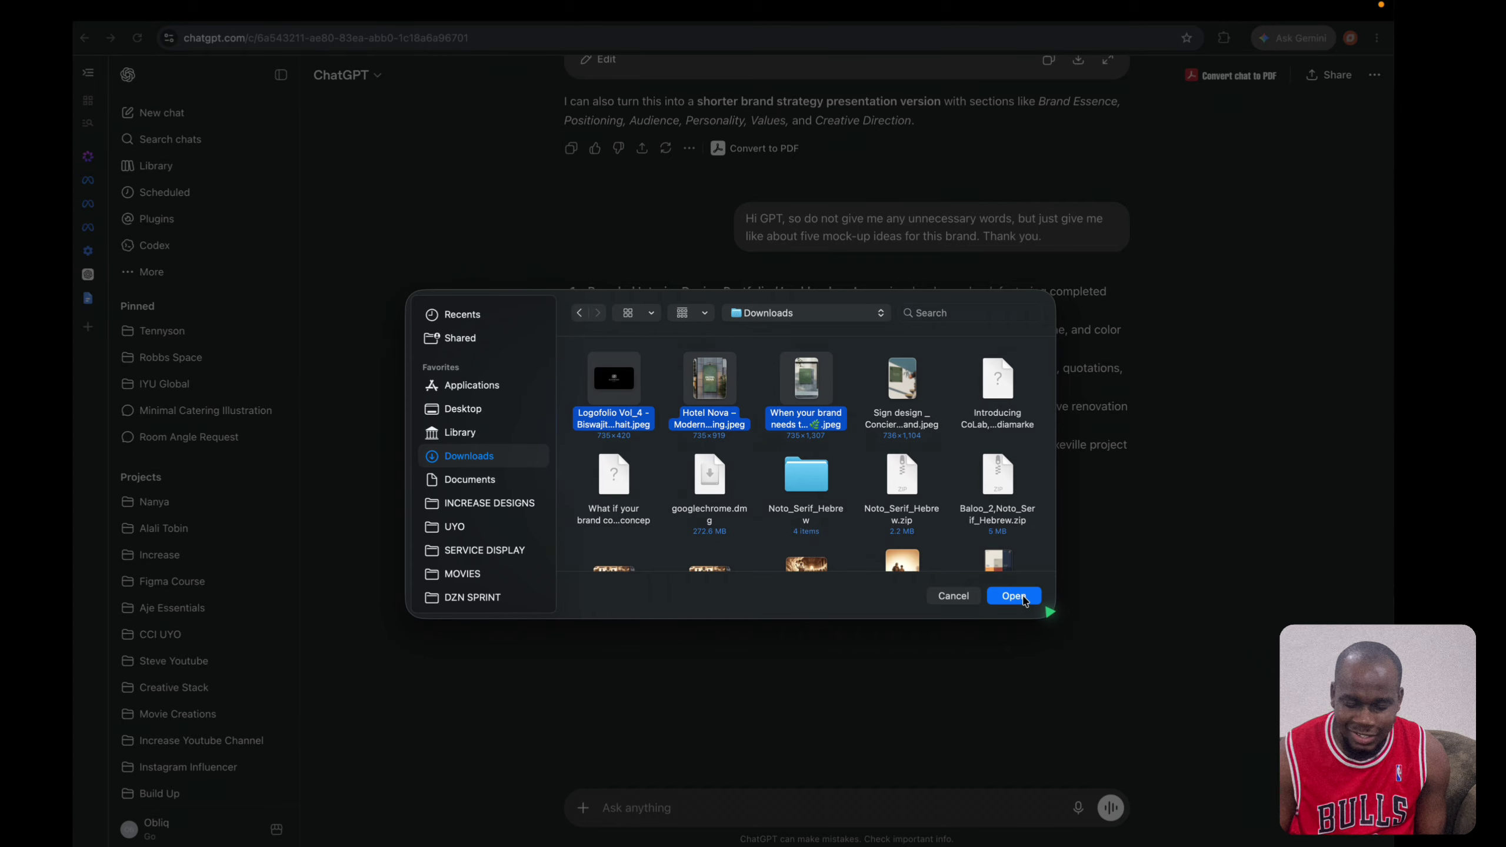
pyautogui.click(1021, 597)
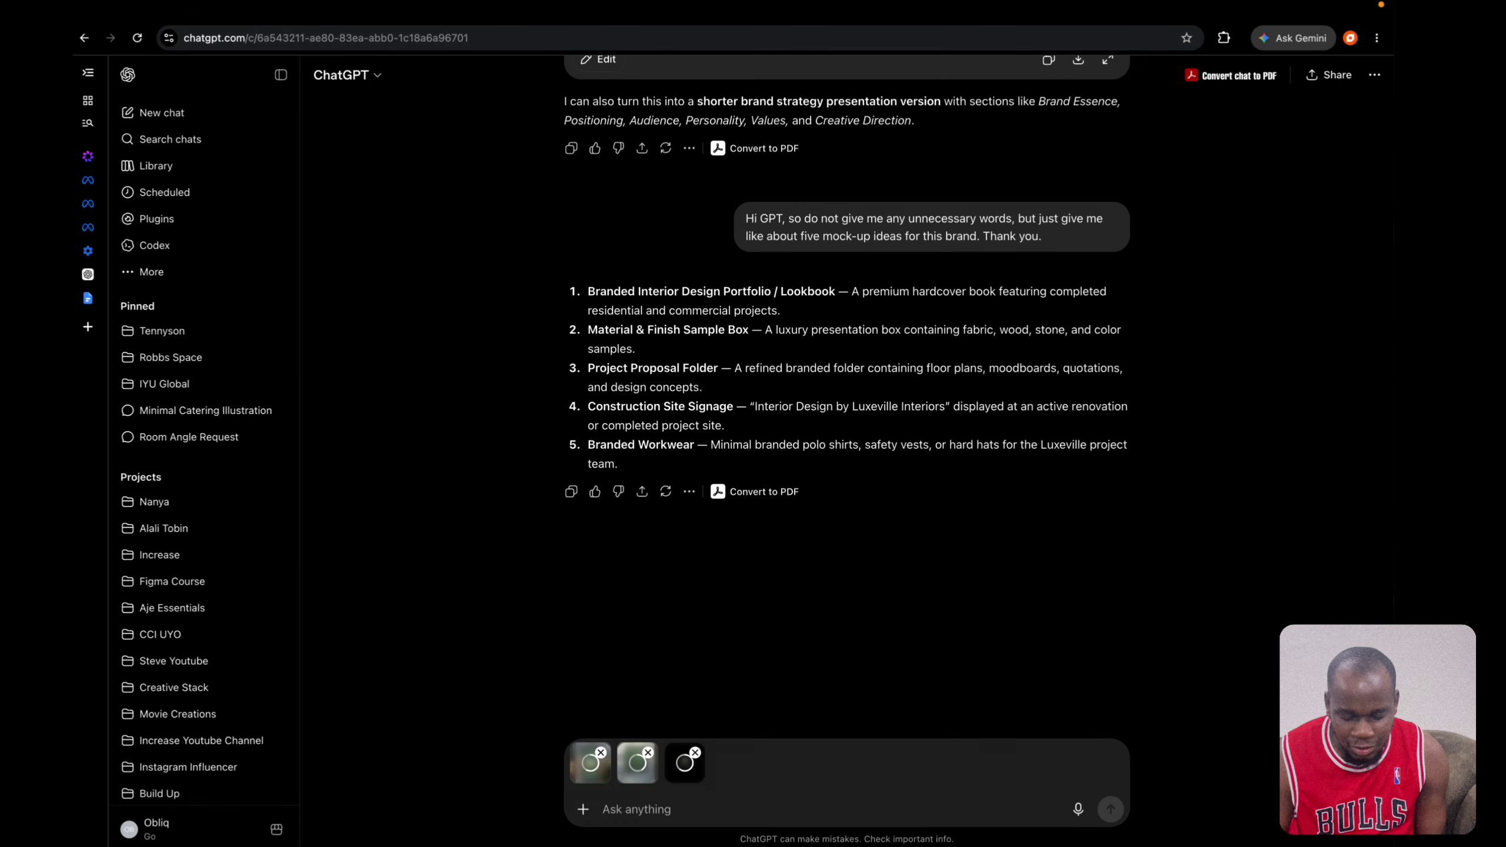
# Dictate a creative-director request for two detailed logo mockup prompts, remove "So this is very important as well.", and send it.
pyautogui.click(1078, 810)
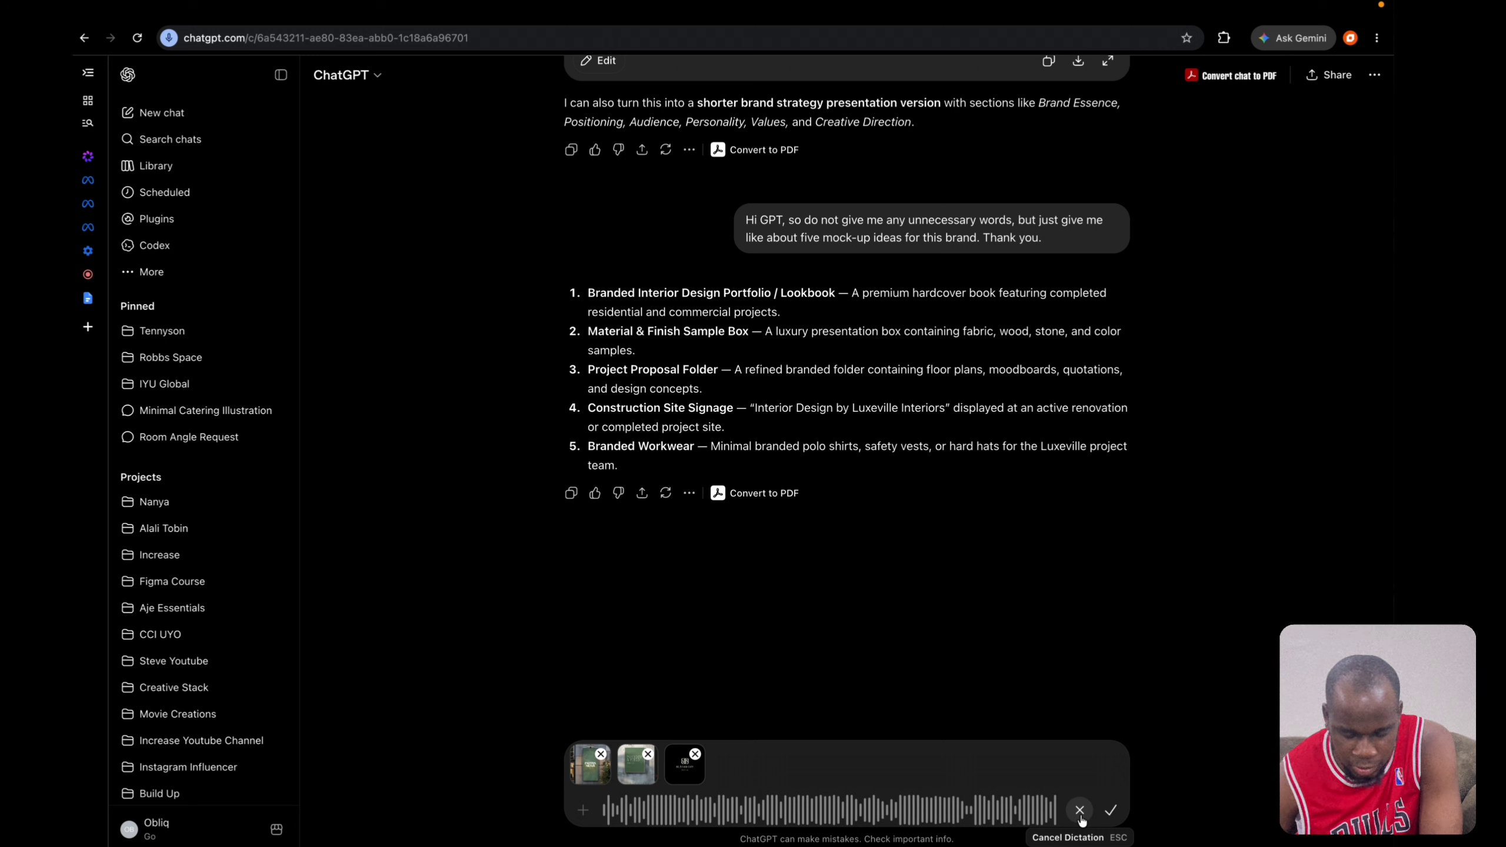
pyautogui.click(1110, 810)
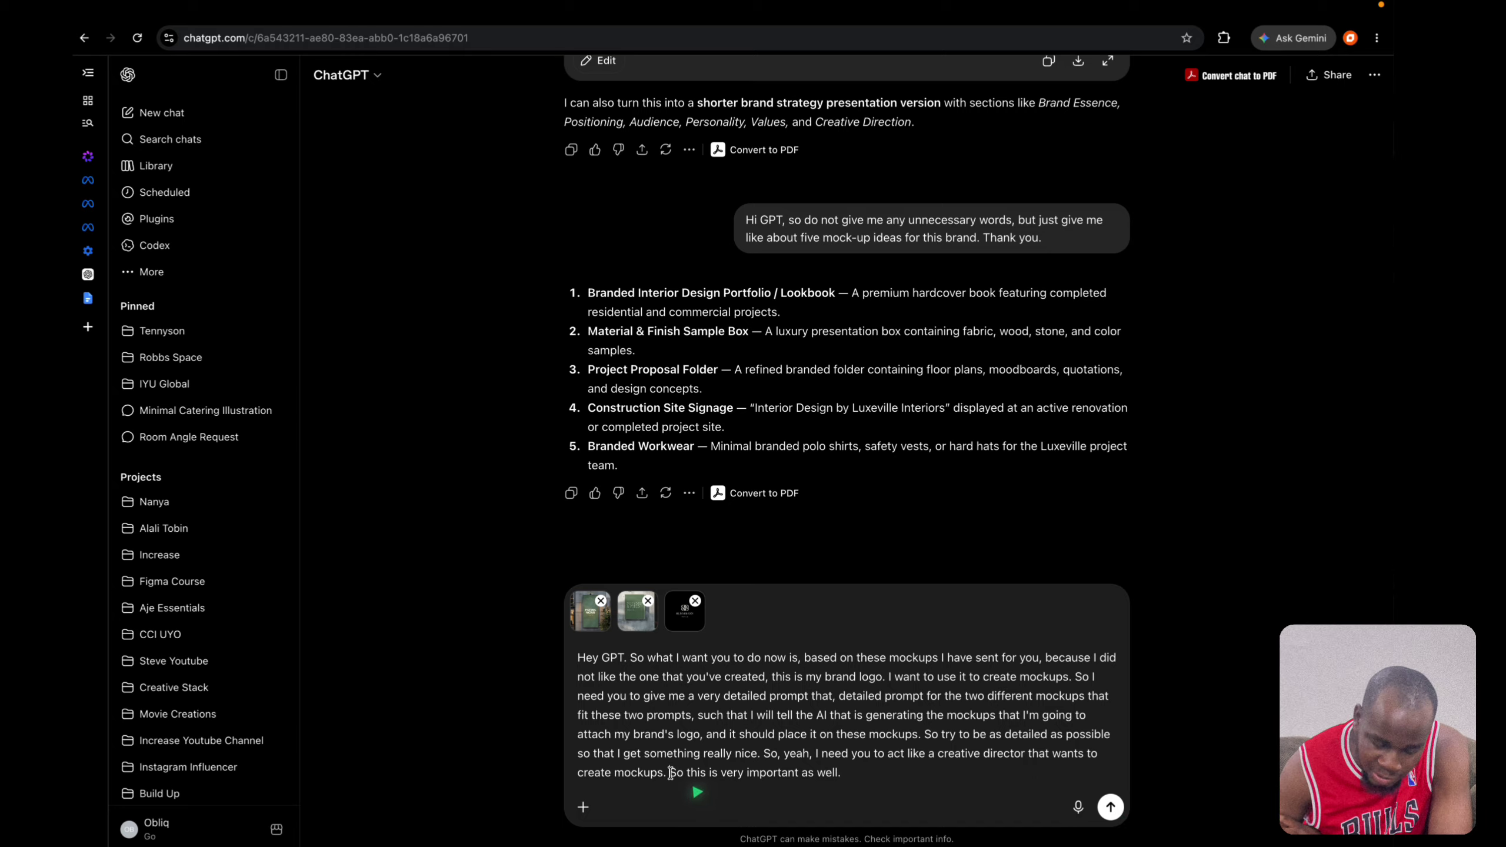
pyautogui.moveTo(671, 772); pyautogui.dragTo(830, 792)
pyautogui.press('BackSpace')
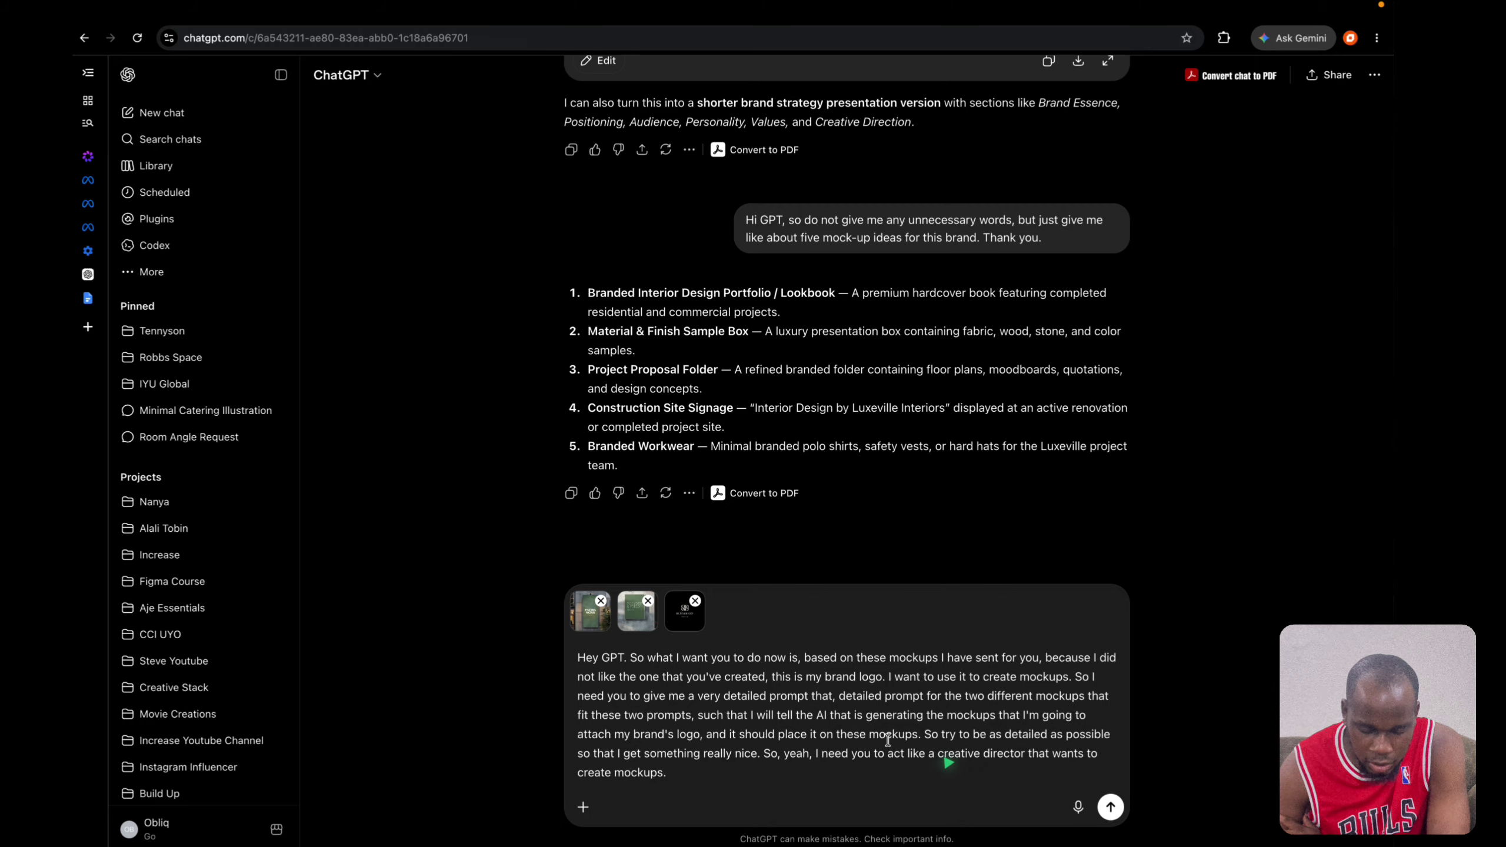
pyautogui.click(1110, 807)
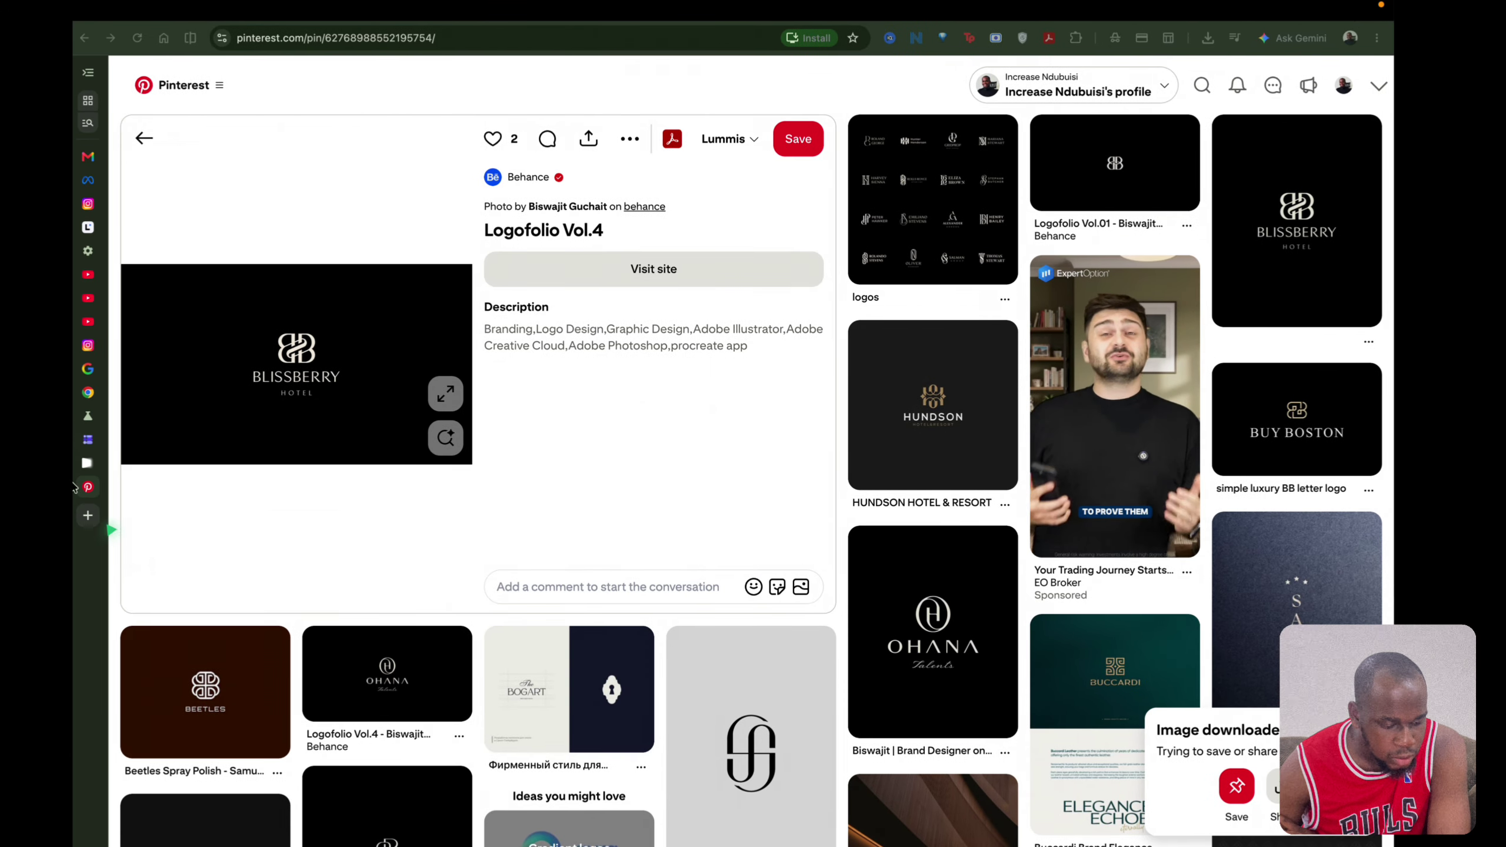
# Switch to Google Flow, start a new project and add the uploaded Logofolio Vol_4 logo image from Downloads to the prompt.
pyautogui.click(87, 465)
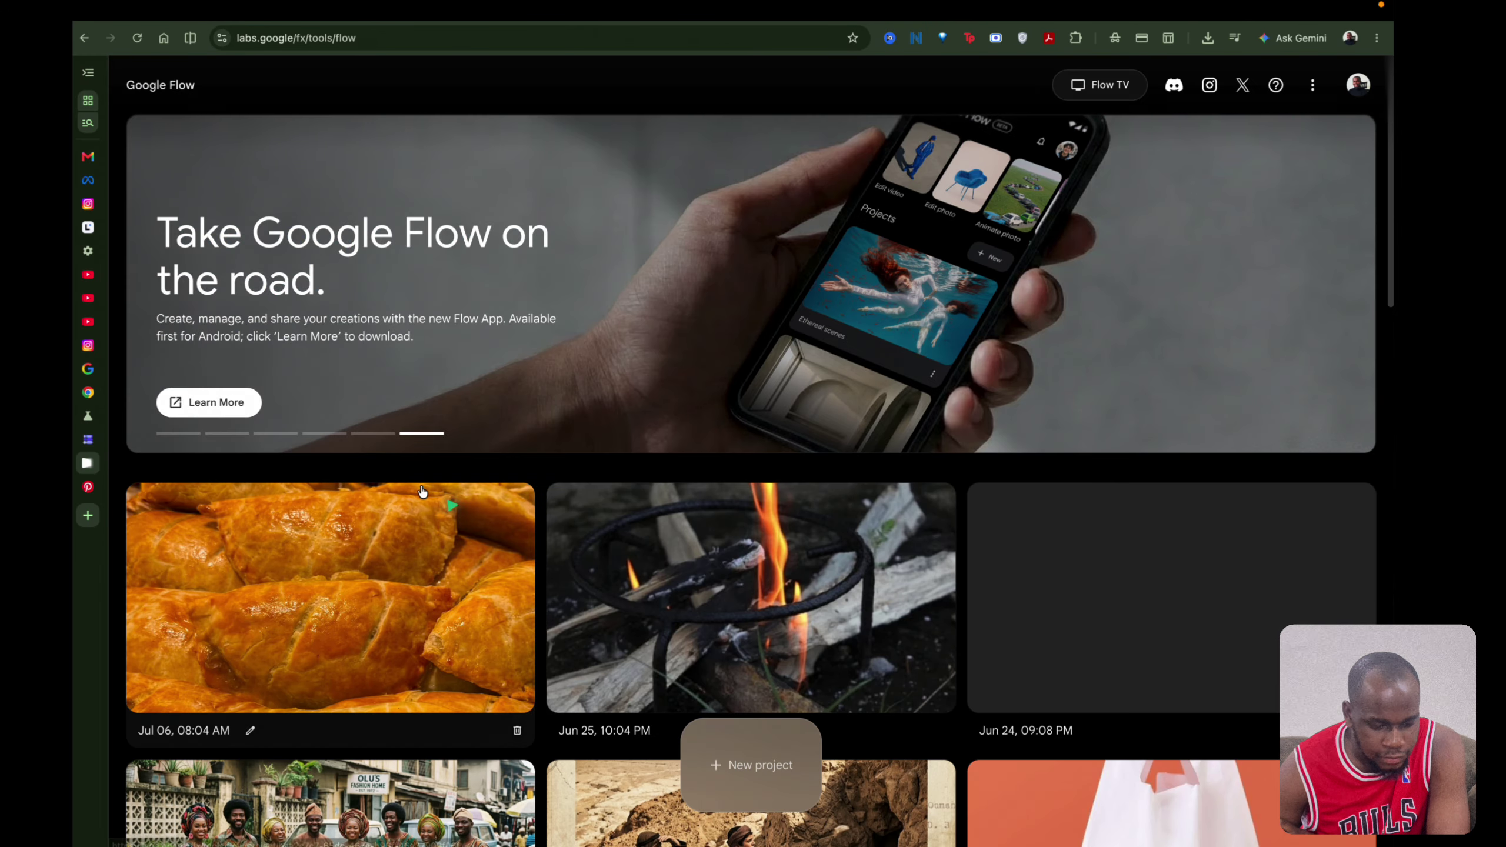
pyautogui.click(751, 765)
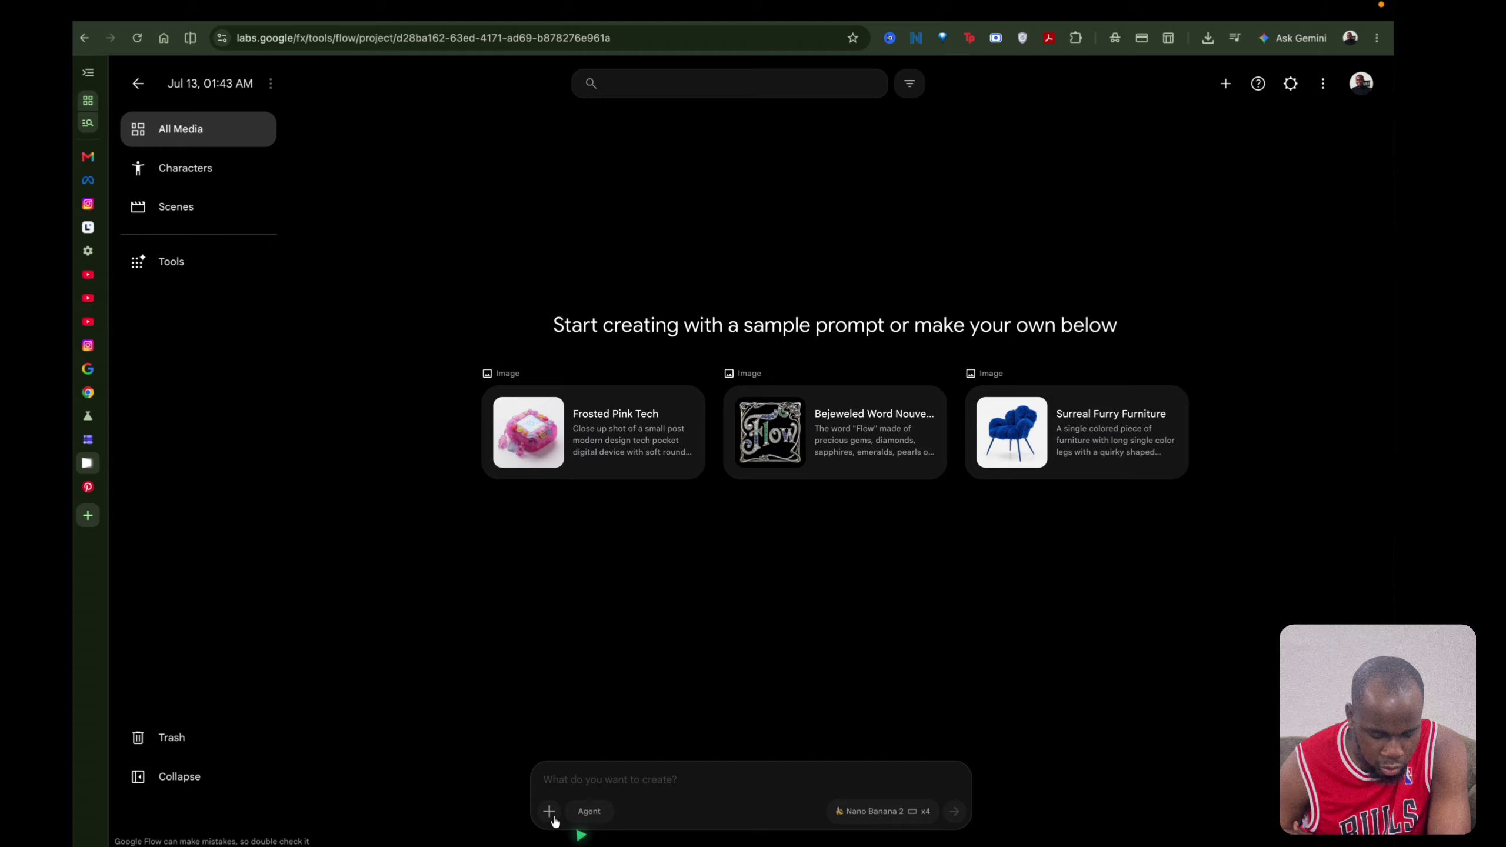
pyautogui.click(549, 811)
pyautogui.click(527, 733)
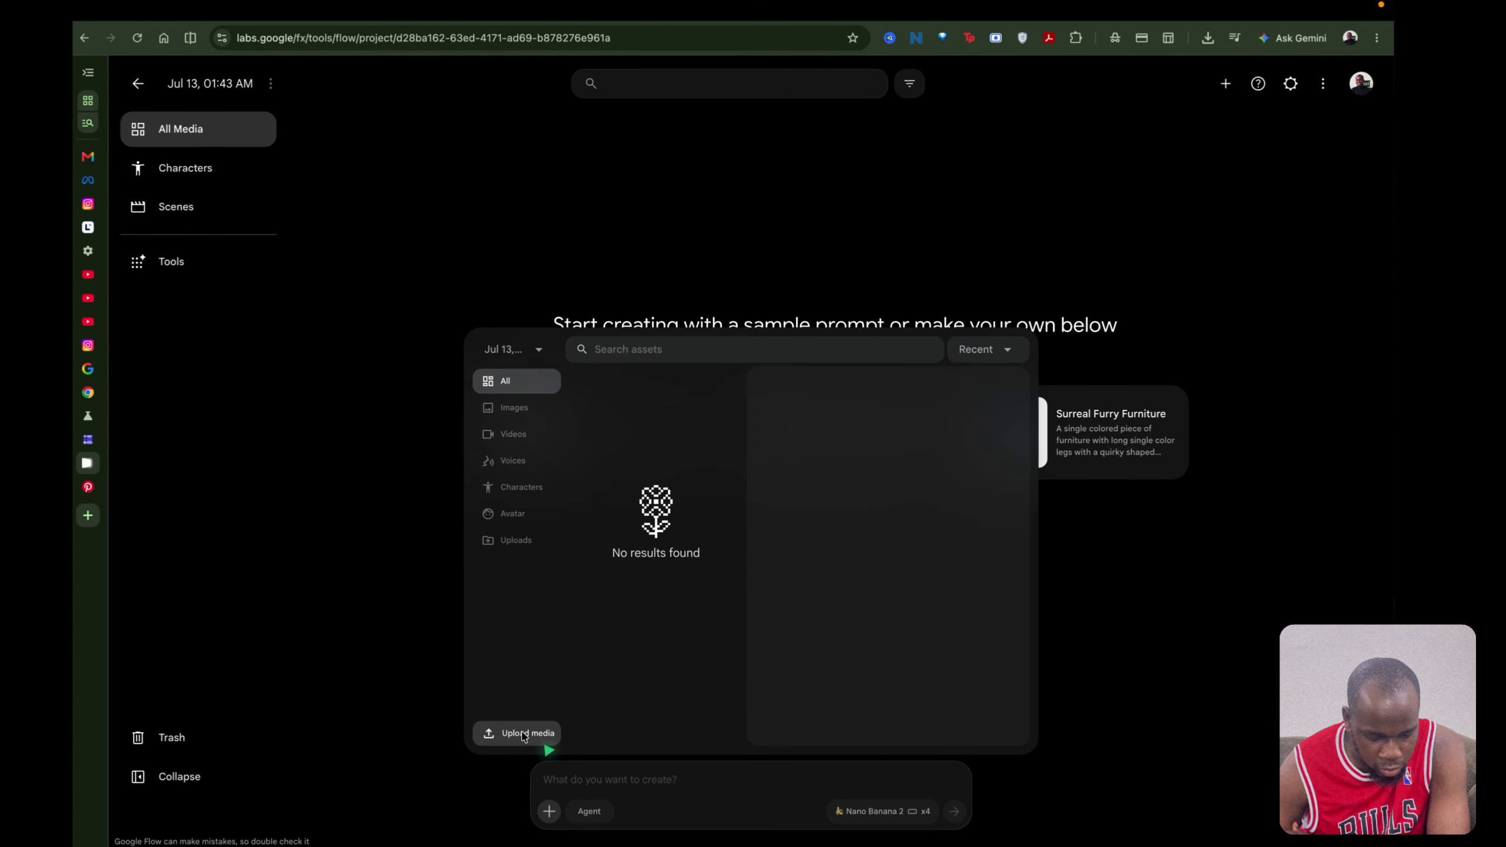
pyautogui.click(476, 453)
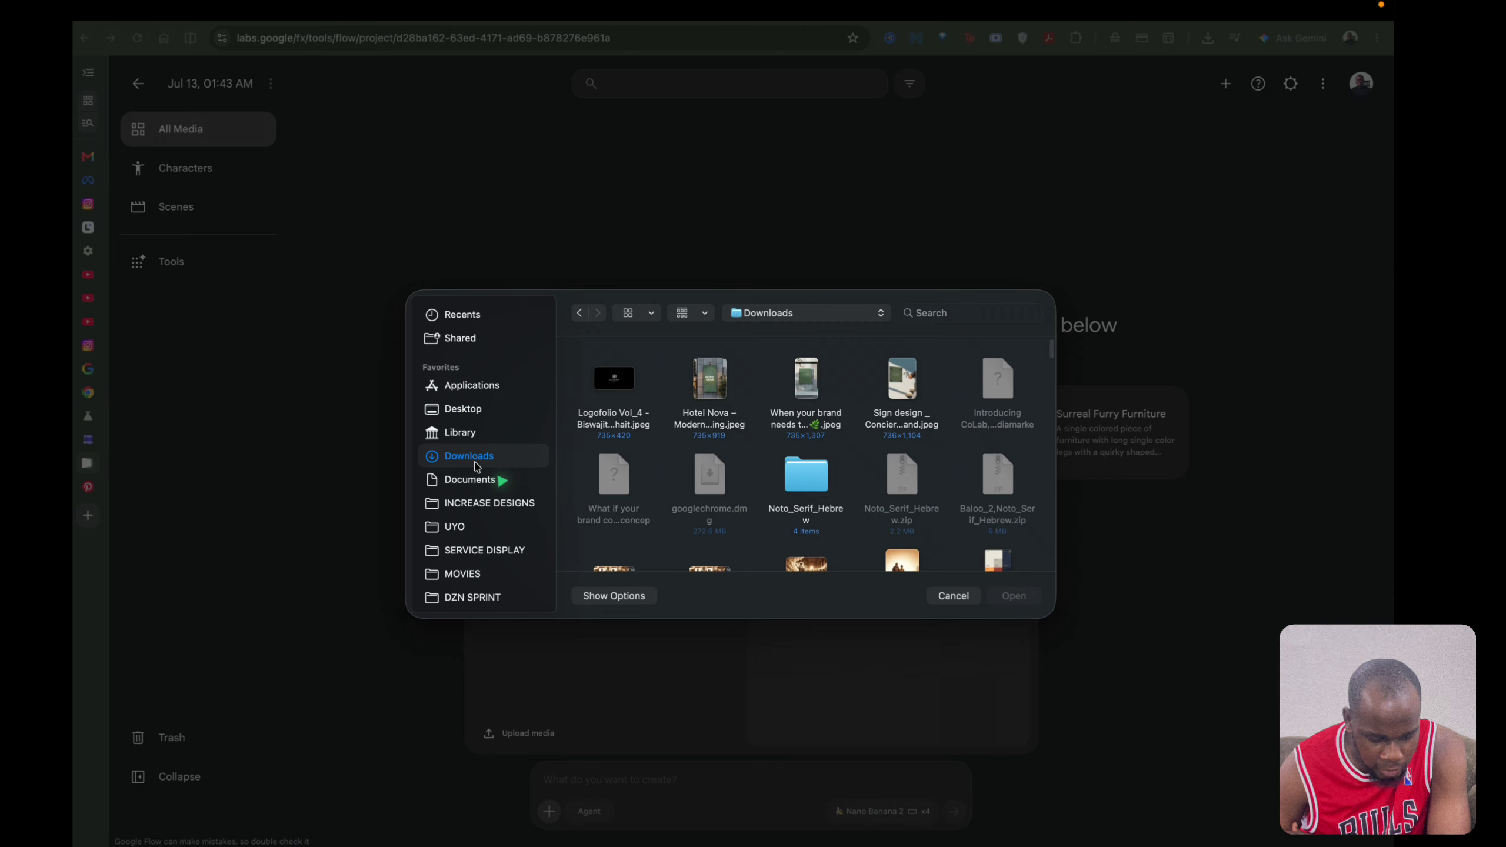
pyautogui.doubleClick(652, 389)
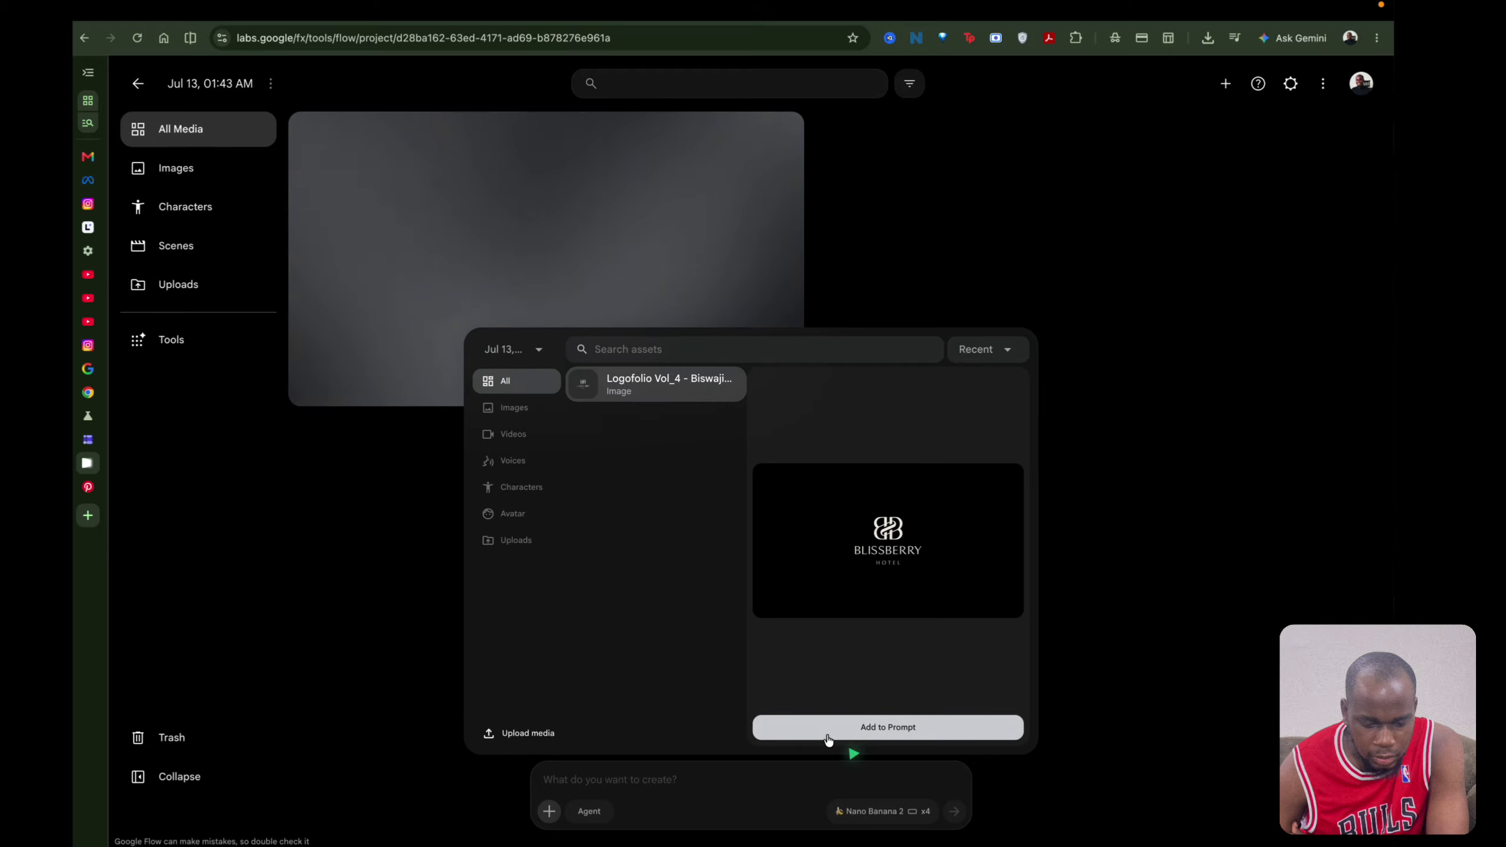
pyautogui.click(829, 735)
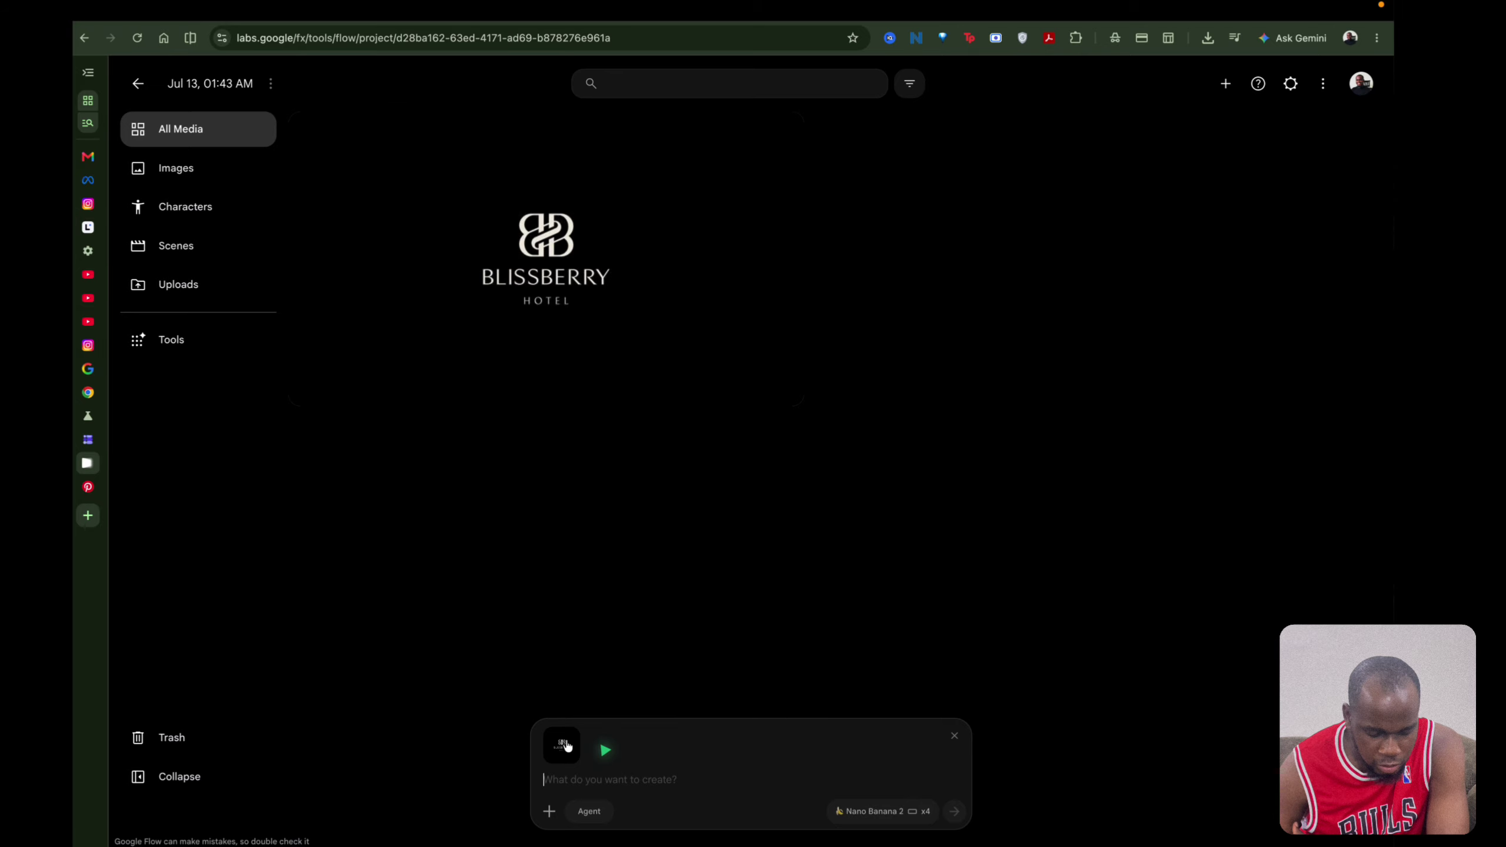
pyautogui.moveTo(562, 746)
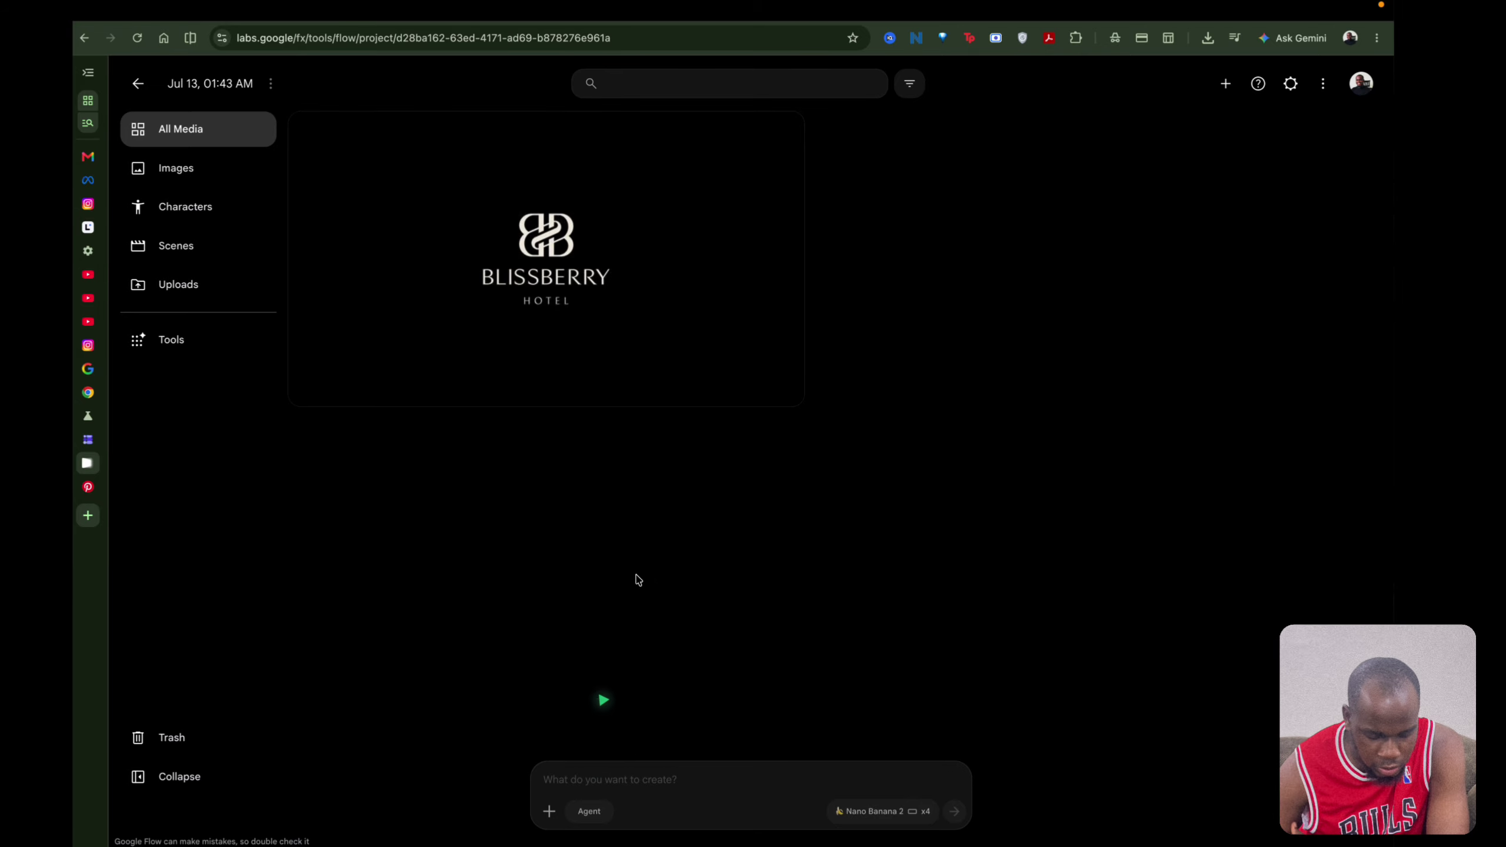
# Switch to ChatGPT and copy the first exterior signage mockup prompt through "Do not alter the attached Luxeville Interiors logo in any way.".
pyautogui.hotkey('ctrl', 'Right')
pyautogui.scroll(-3, 662, 554)
pyautogui.moveTo(581, 217); pyautogui.dragTo(691, 631)
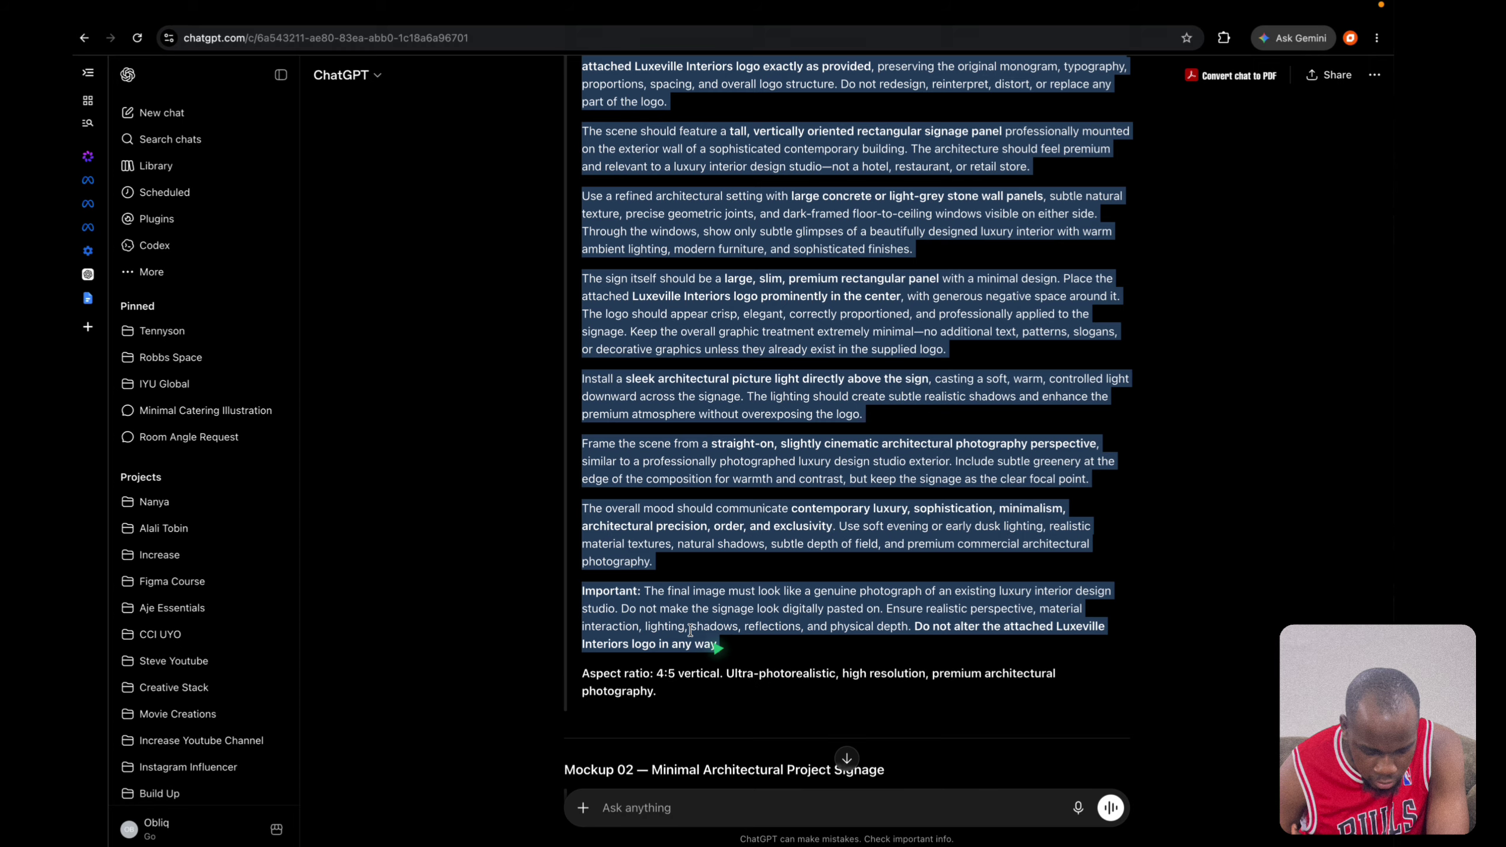
pyautogui.rightClick(691, 631)
pyautogui.click(711, 615)
pyautogui.scroll(1, 830, 392)
pyautogui.scroll(1, 830, 391)
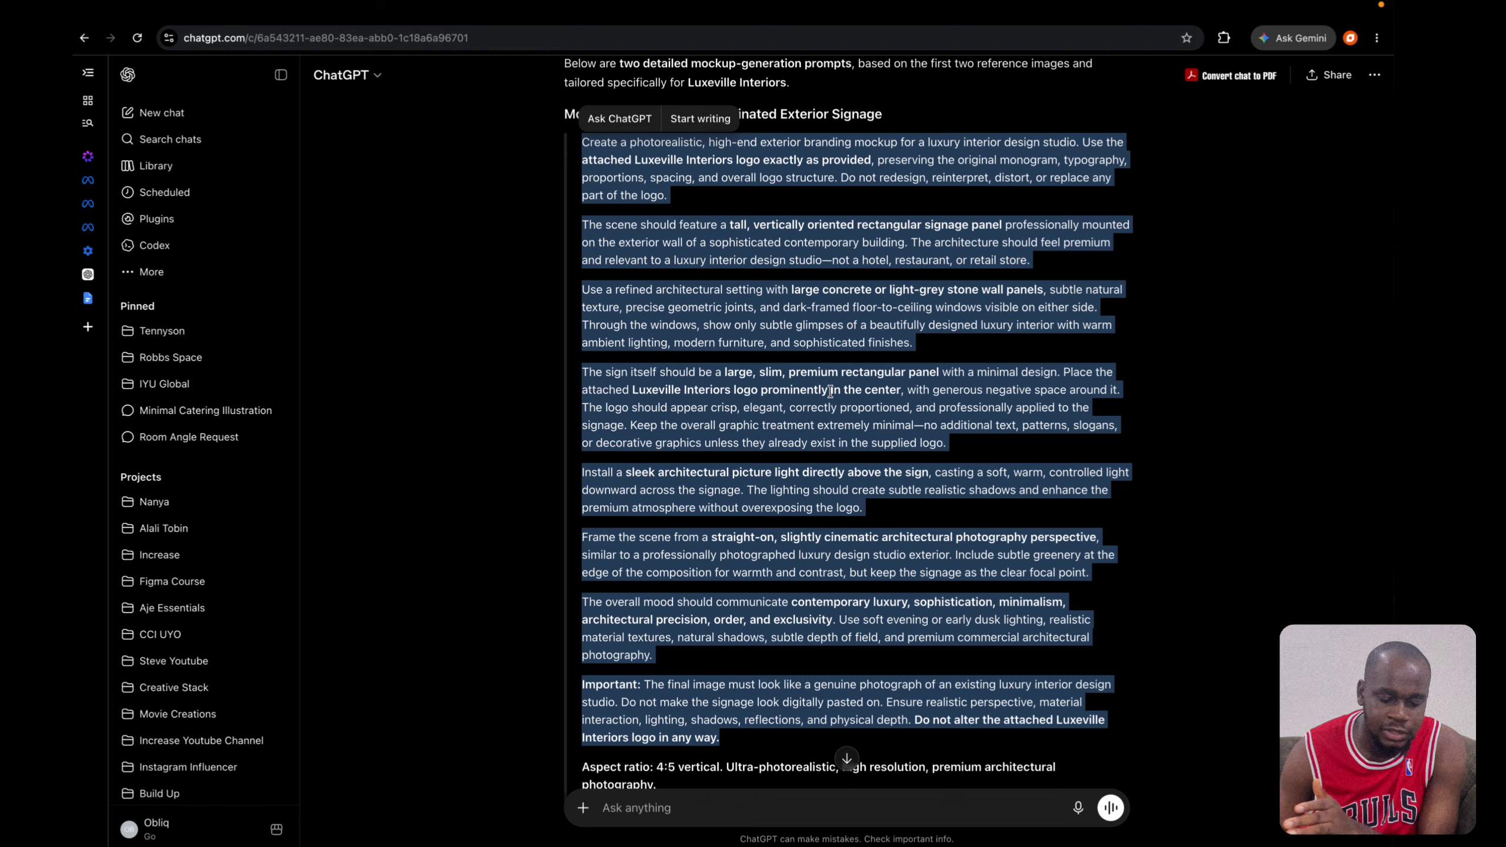
# Return to Google Flow and paste the copied exterior signage prompt alongside the attached logo.
pyautogui.hotkey('ctrl', 'Left')
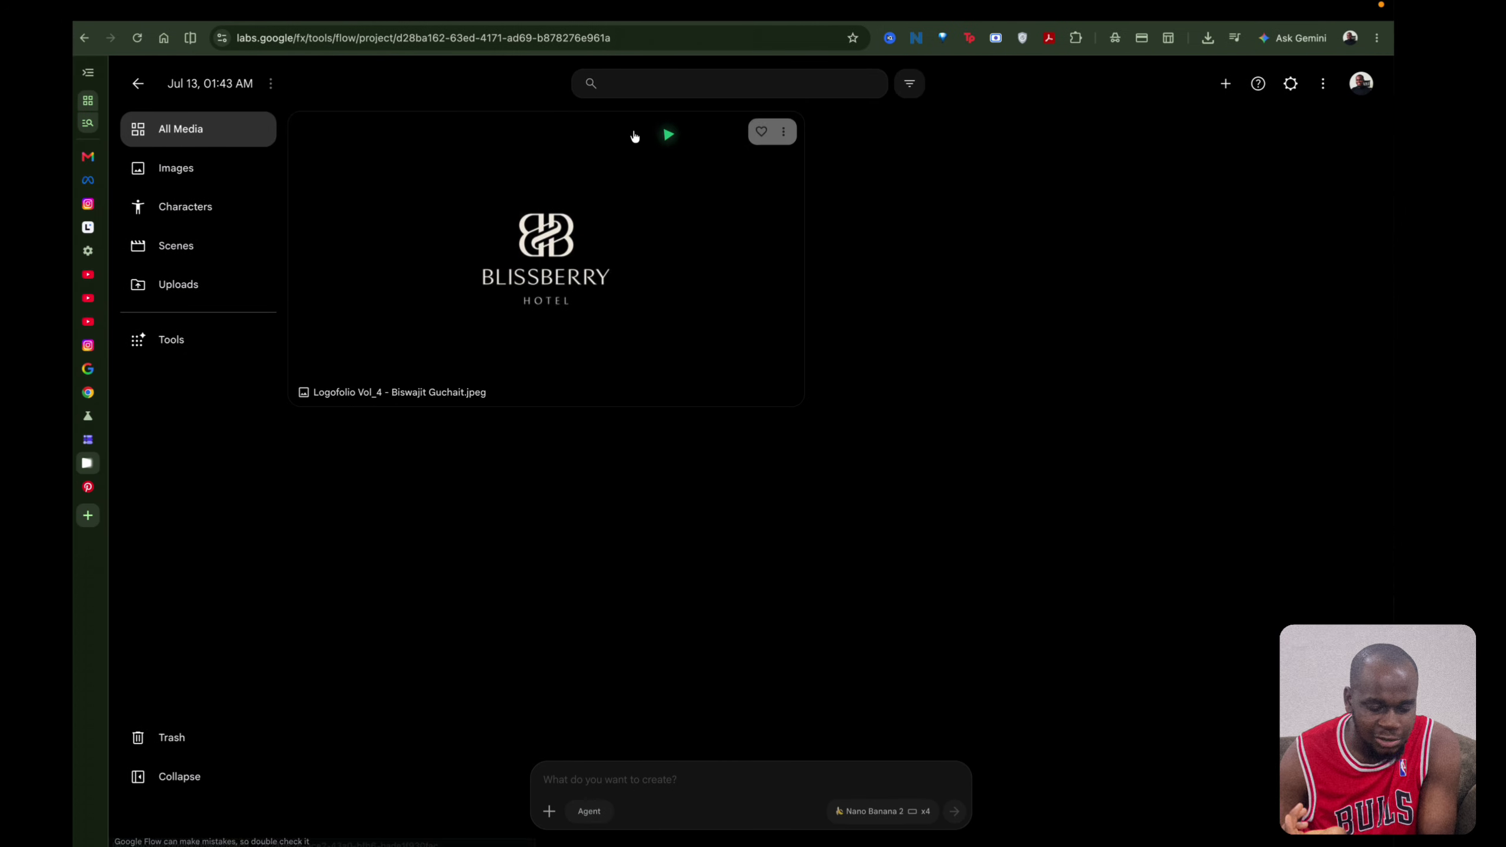
pyautogui.moveTo(686, 198); pyautogui.dragTo(622, 782)
pyautogui.click(622, 783)
pyautogui.press('super+v')
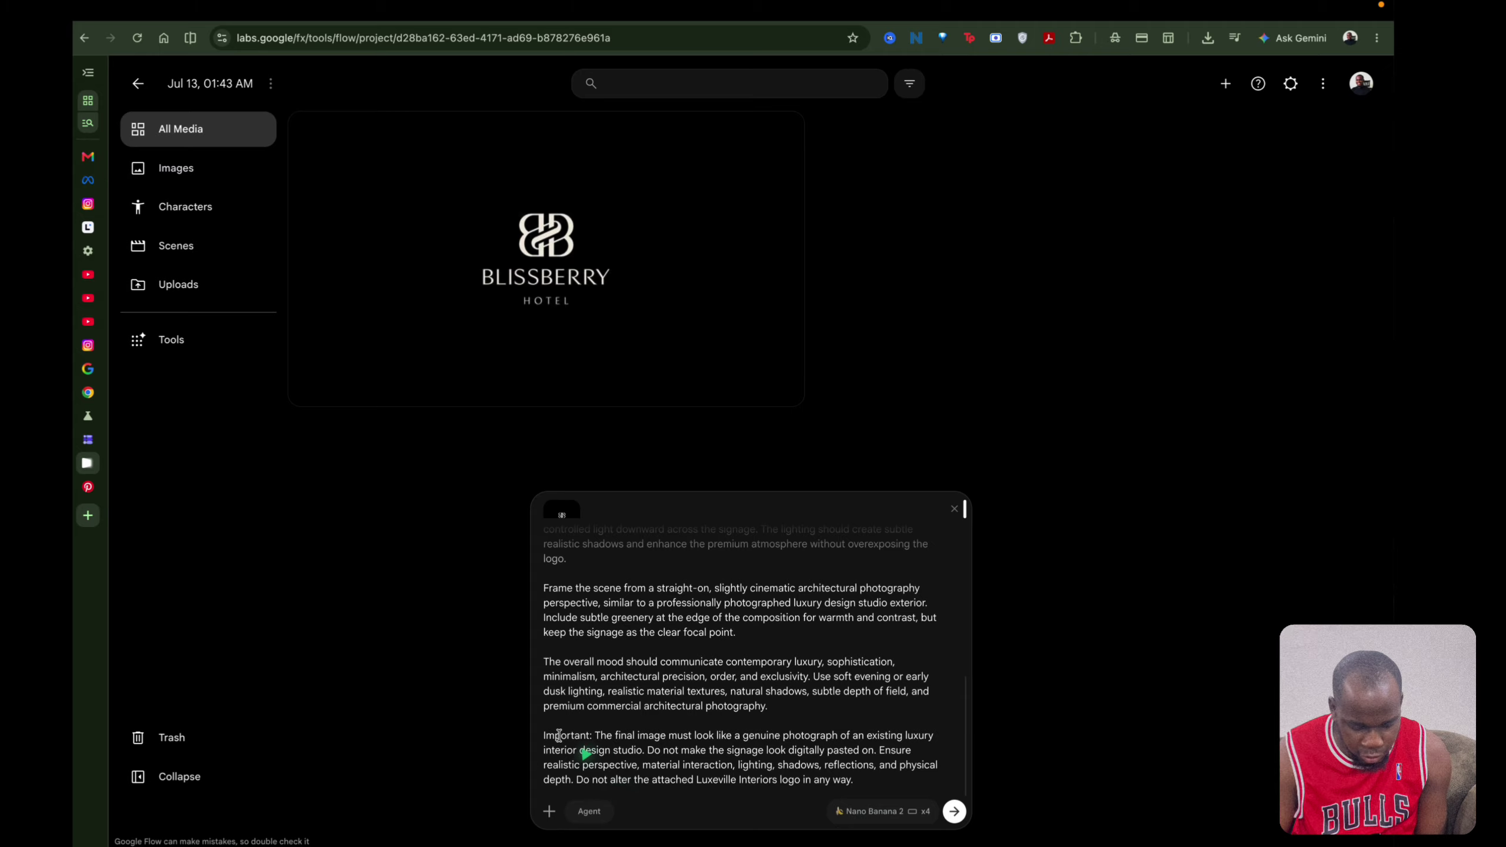
# Review the image generation settings for aspect ratio, number of outputs and model.
pyautogui.click(887, 812)
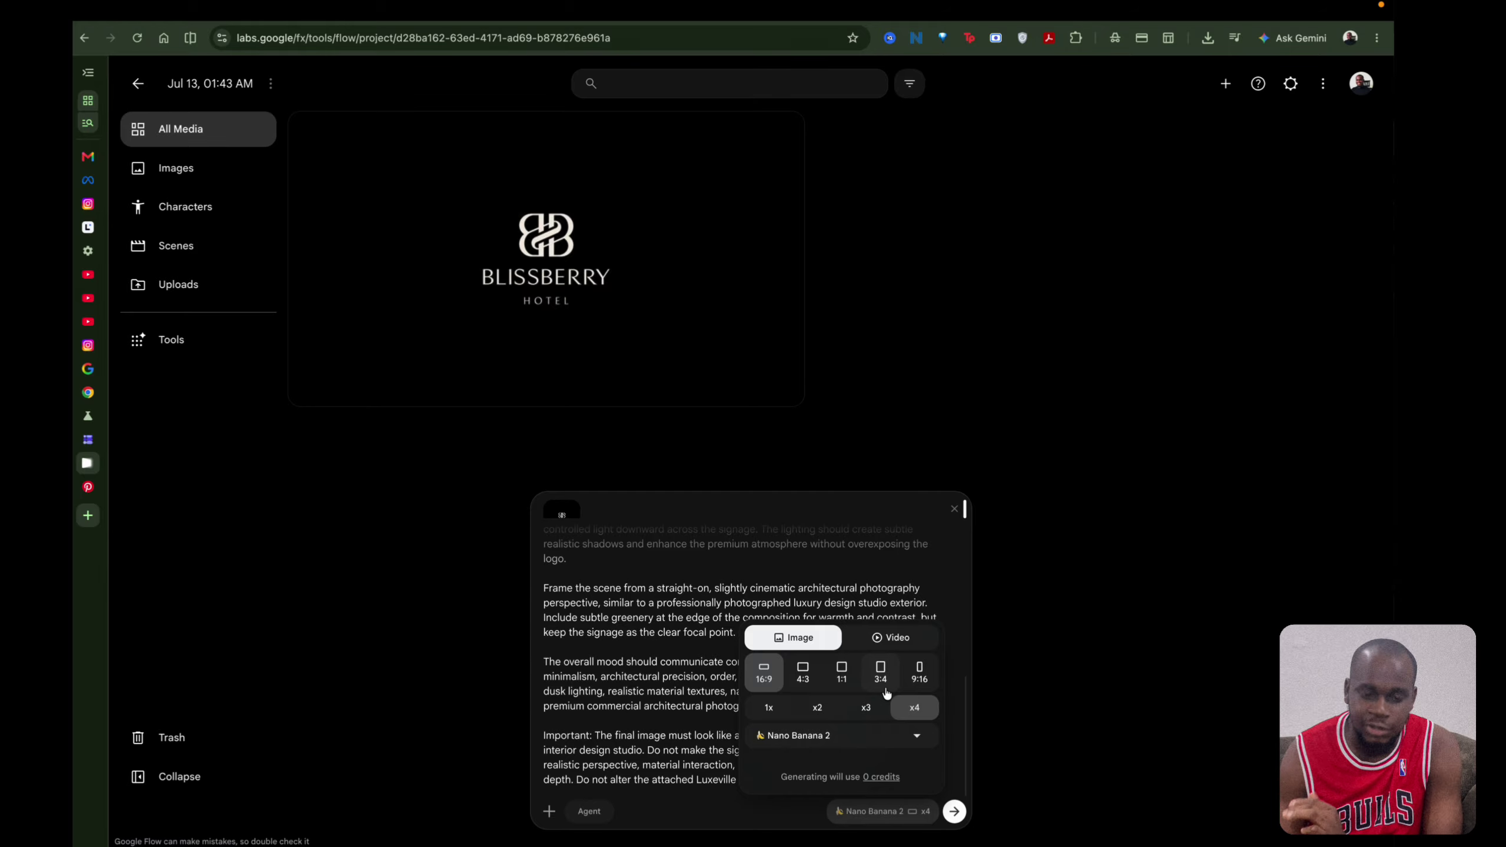
pyautogui.click(807, 562)
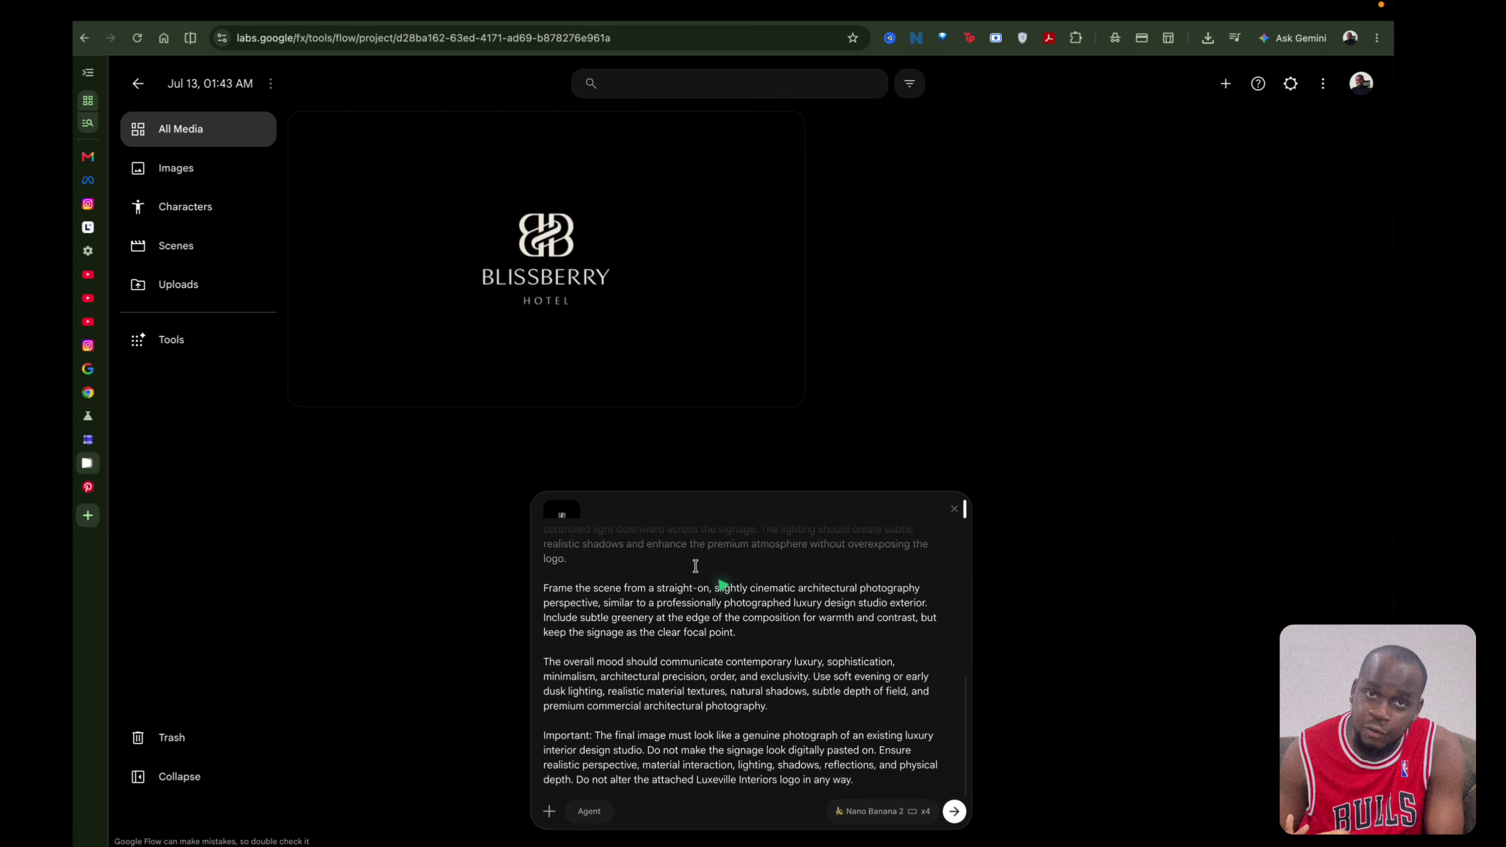
pyautogui.click(882, 810)
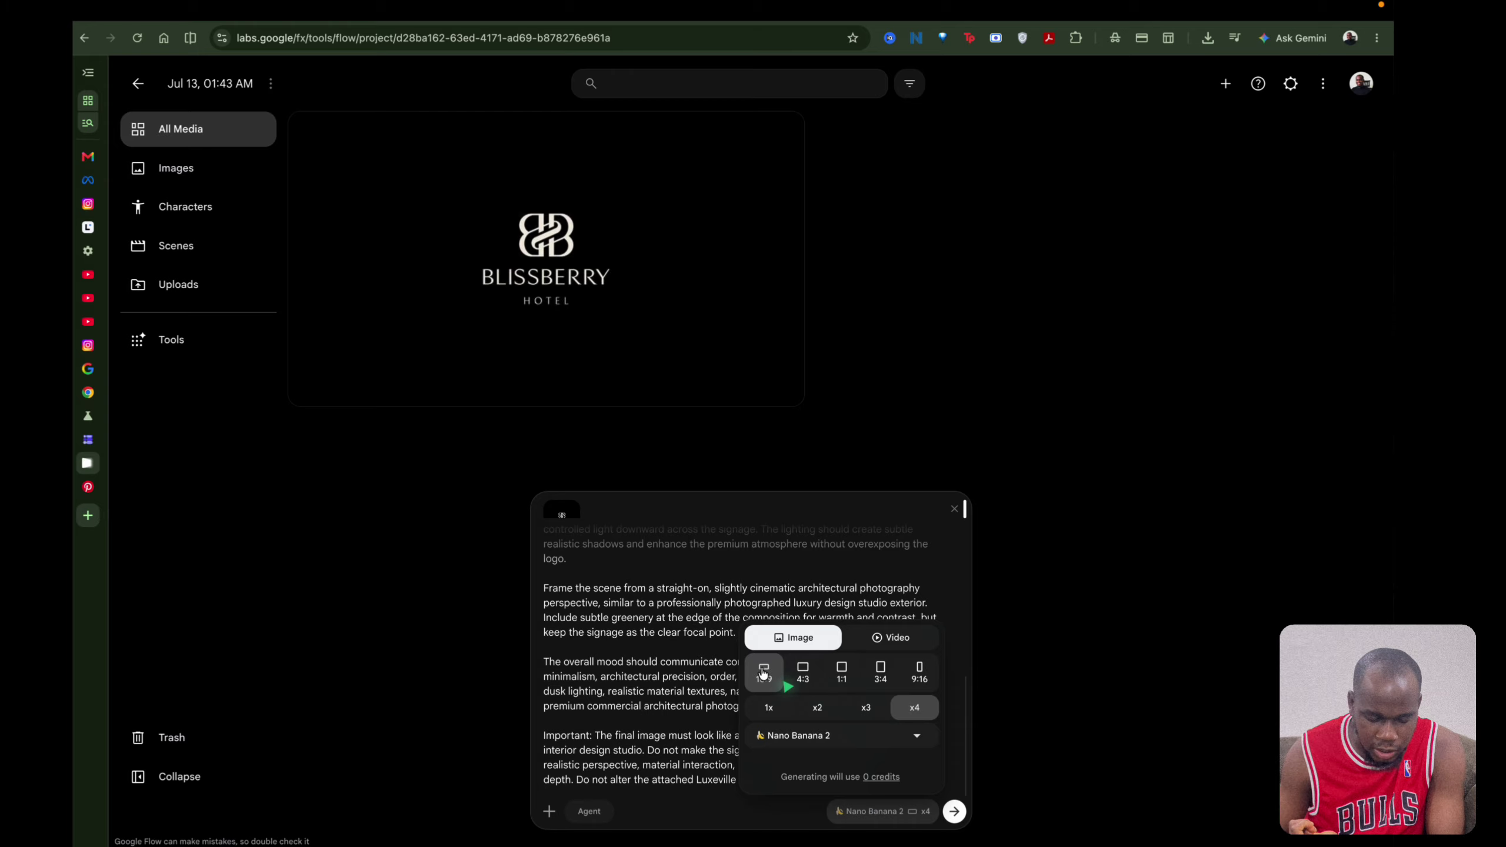
pyautogui.click(699, 633)
# Remove "Luxeville Interiors" from the prompt's "Place the attached" logo sentence and submit the prompt for generation.
pyautogui.scroll(5, 747, 636)
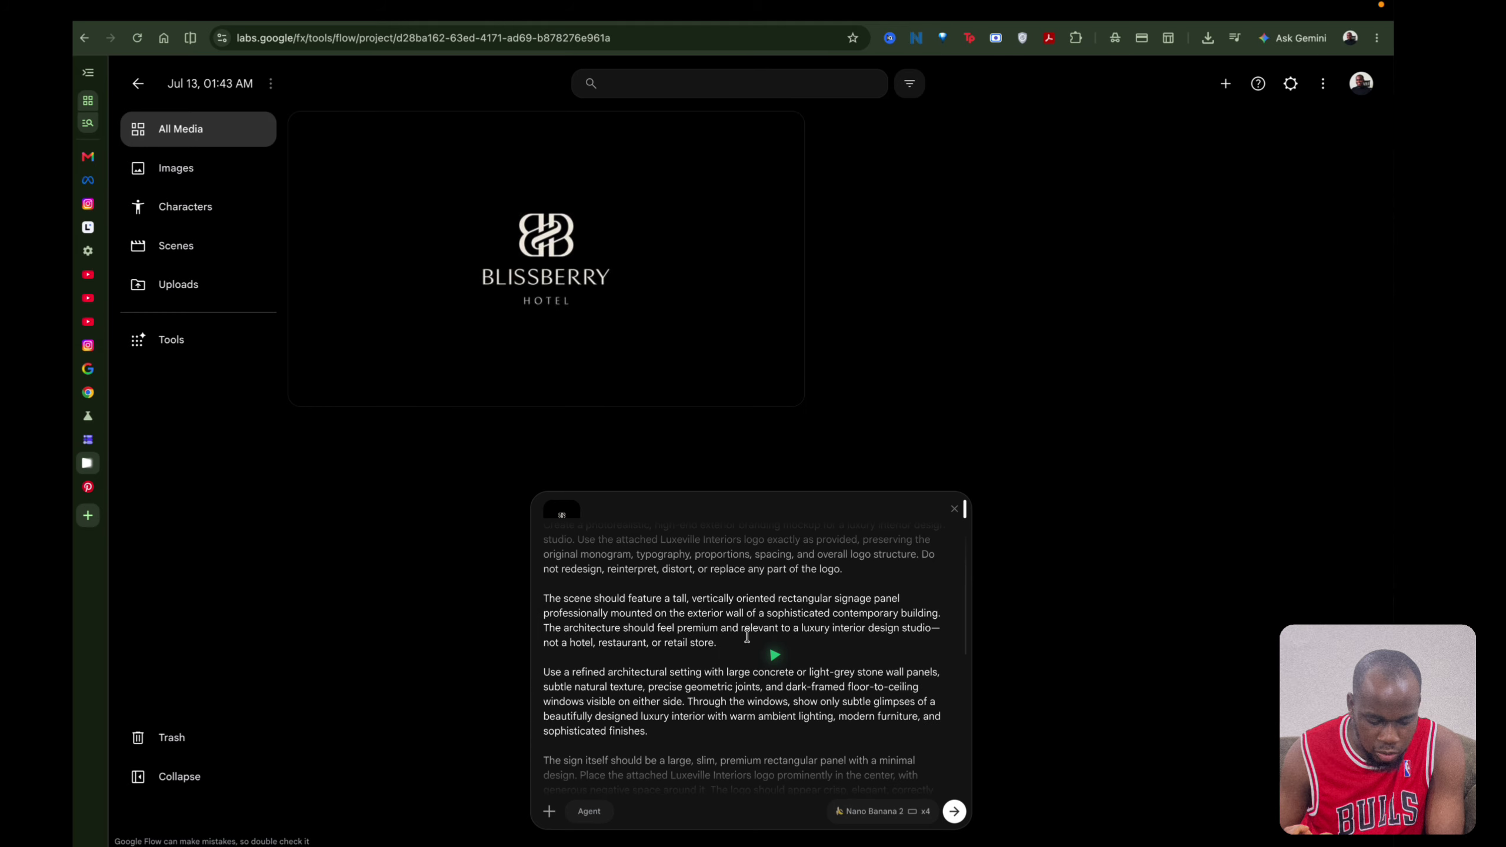
pyautogui.scroll(1, 748, 636)
pyautogui.scroll(-3, 681, 605)
pyautogui.scroll(-5, 681, 606)
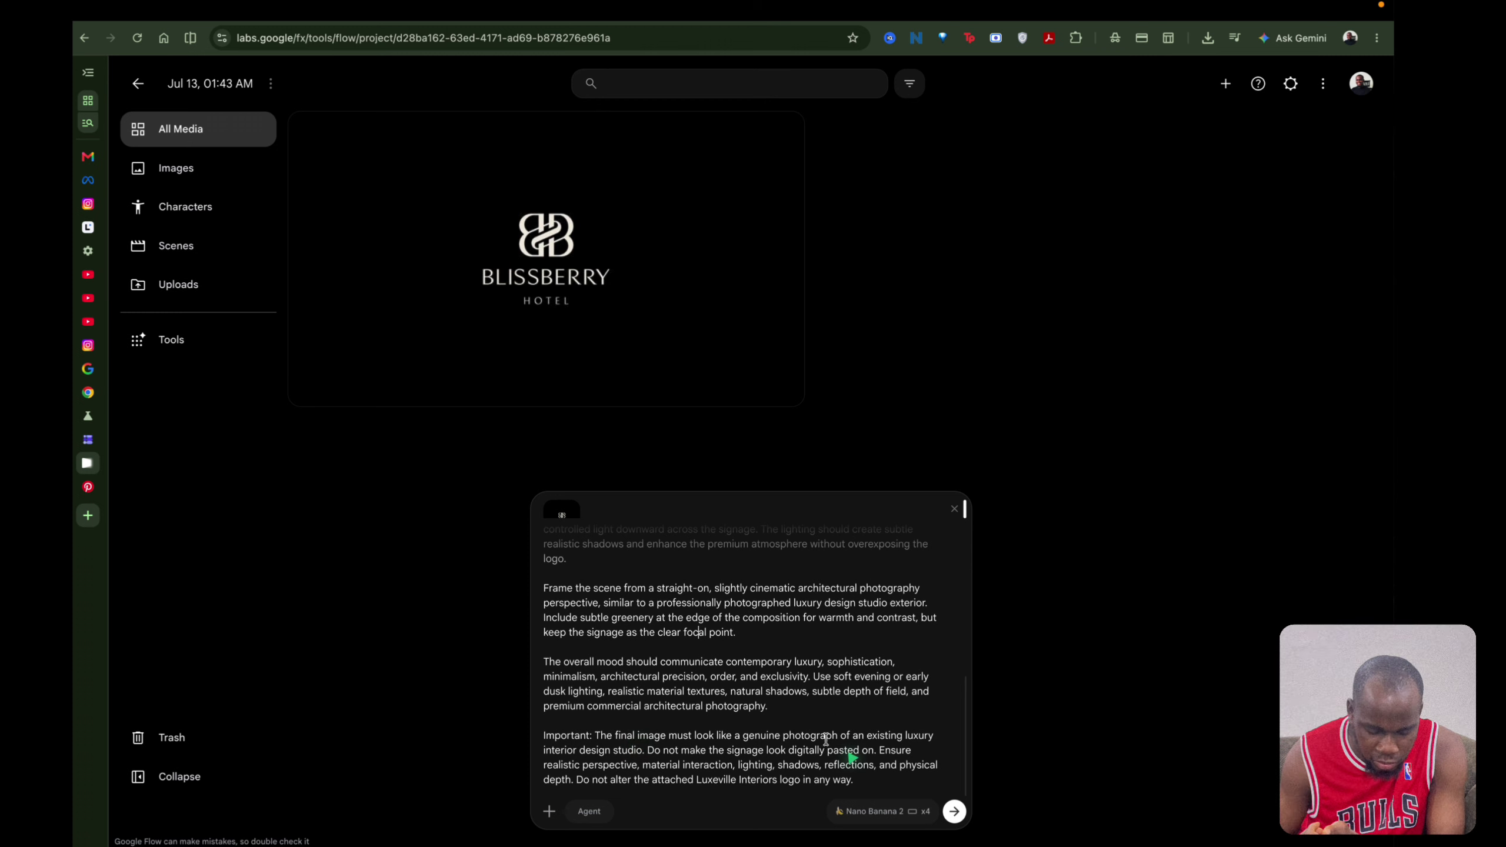
pyautogui.scroll(3, 738, 760)
pyautogui.scroll(1, 765, 688)
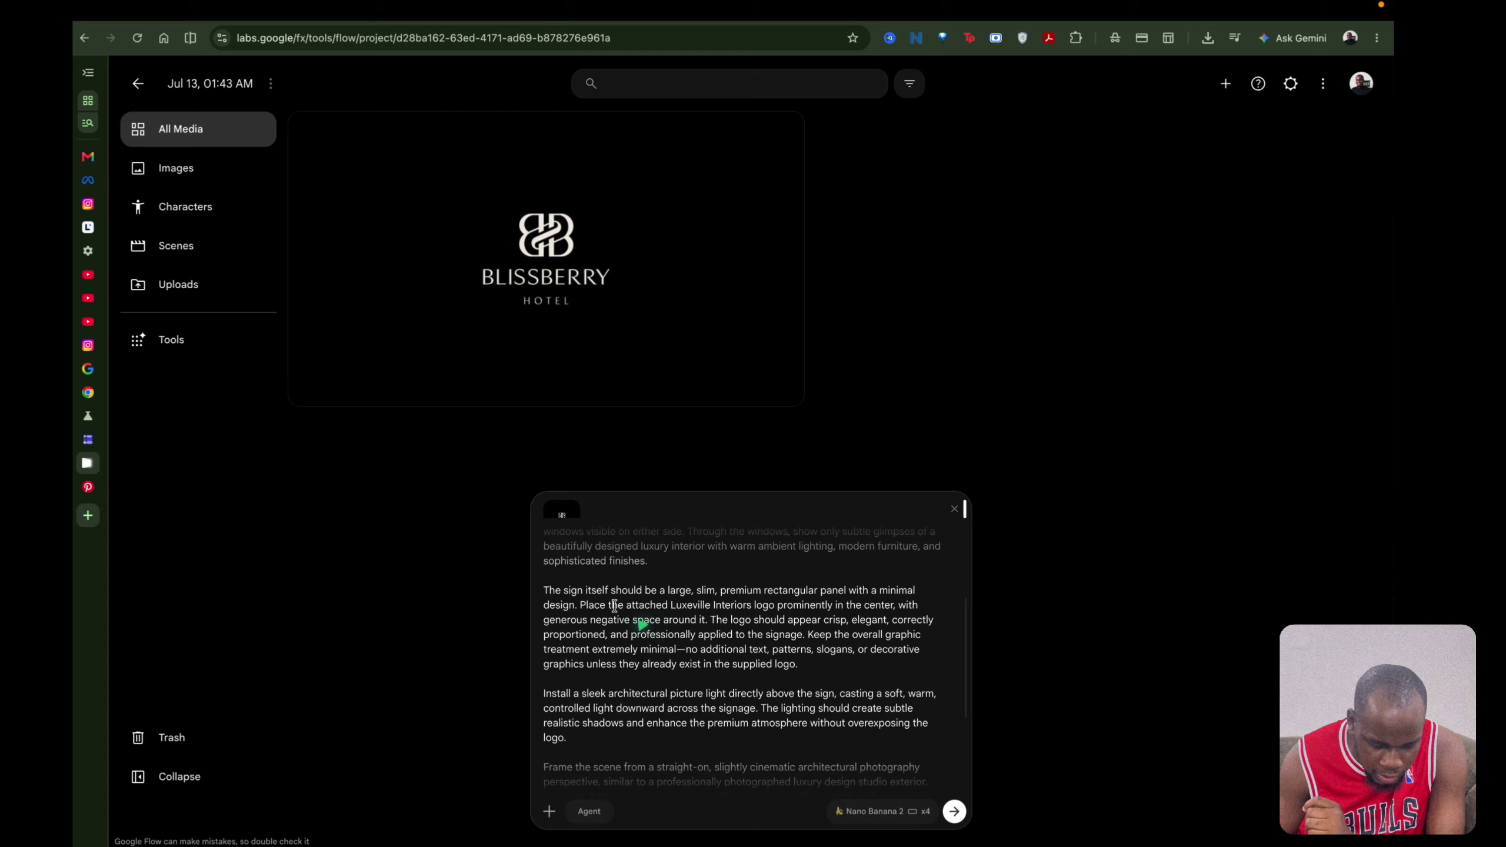
pyautogui.moveTo(672, 604); pyautogui.dragTo(750, 602)
pyautogui.press('BackSpace')
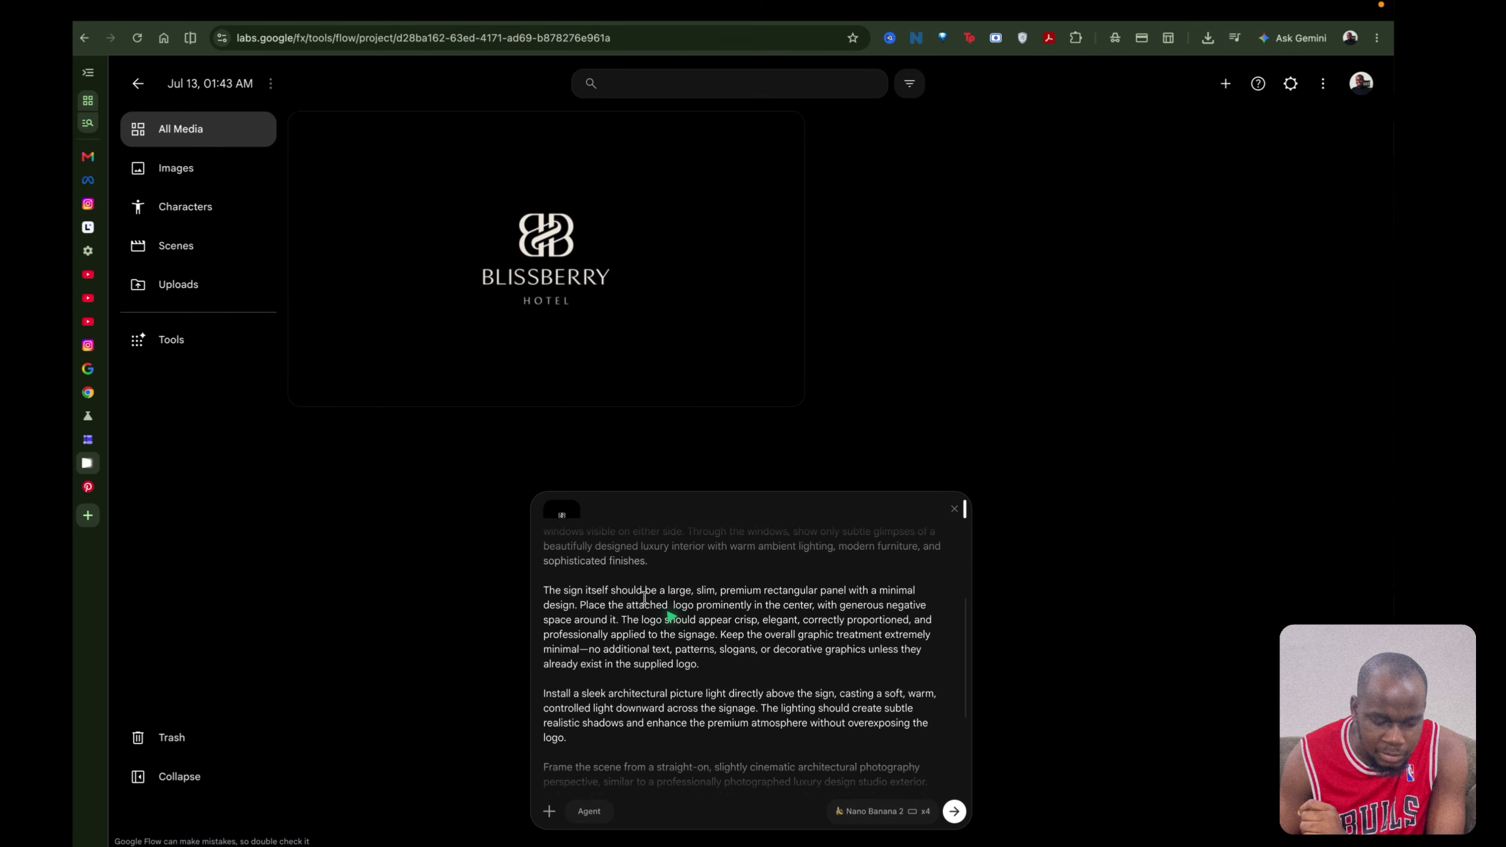
pyautogui.press('BackSpace')
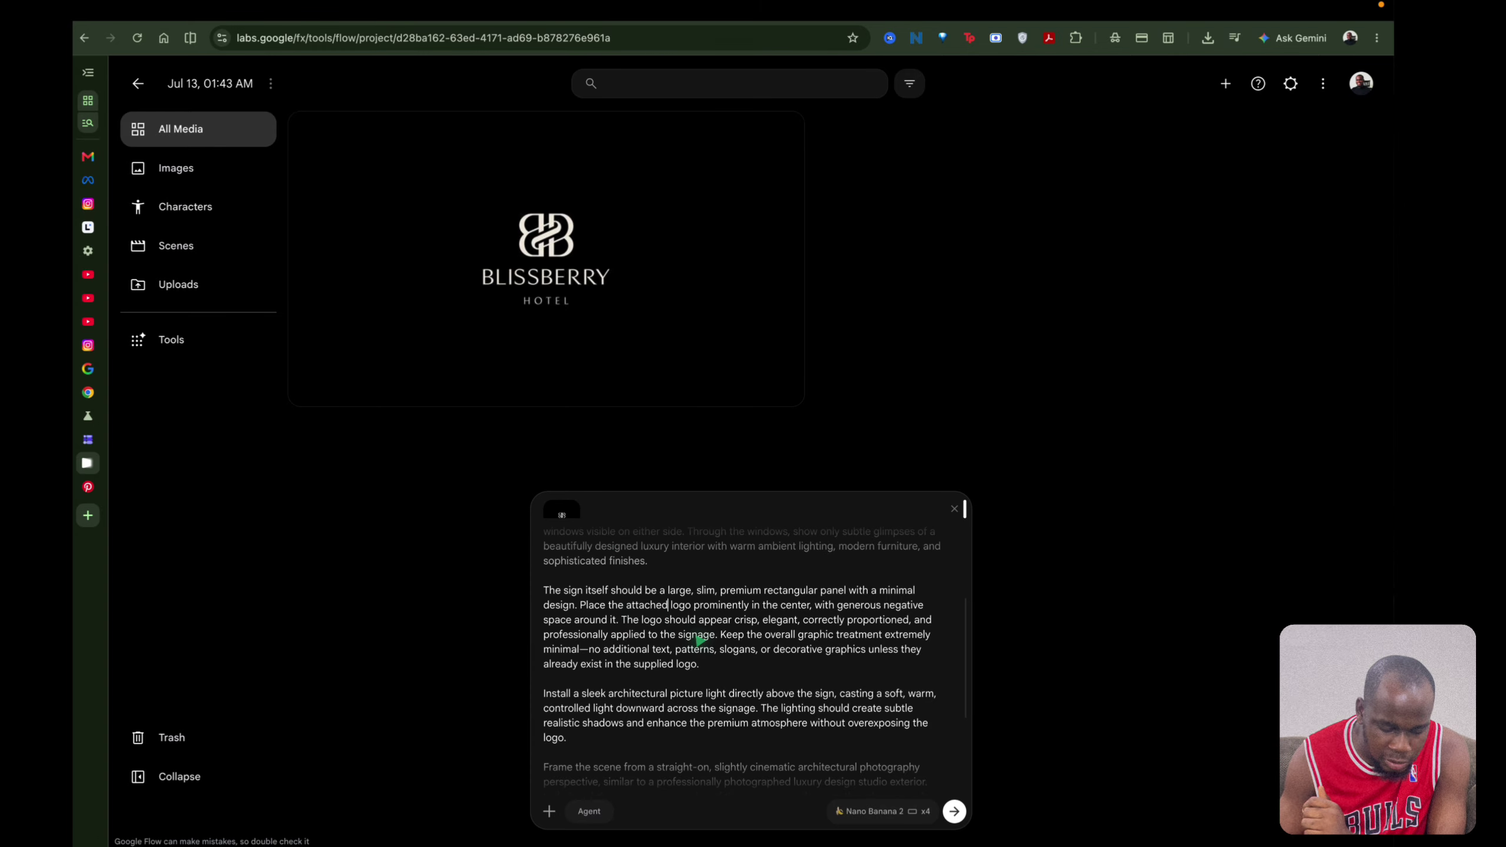
pyautogui.click(955, 811)
# Switch to ChatGPT and copy the "Mockup 02 — Minimal Architectural Project Signage" prompt from its opening sentence through the "Important" paragraph.
pyautogui.hotkey('ctrl', 'Right')
pyautogui.hotkey('ctrl', 'Right')
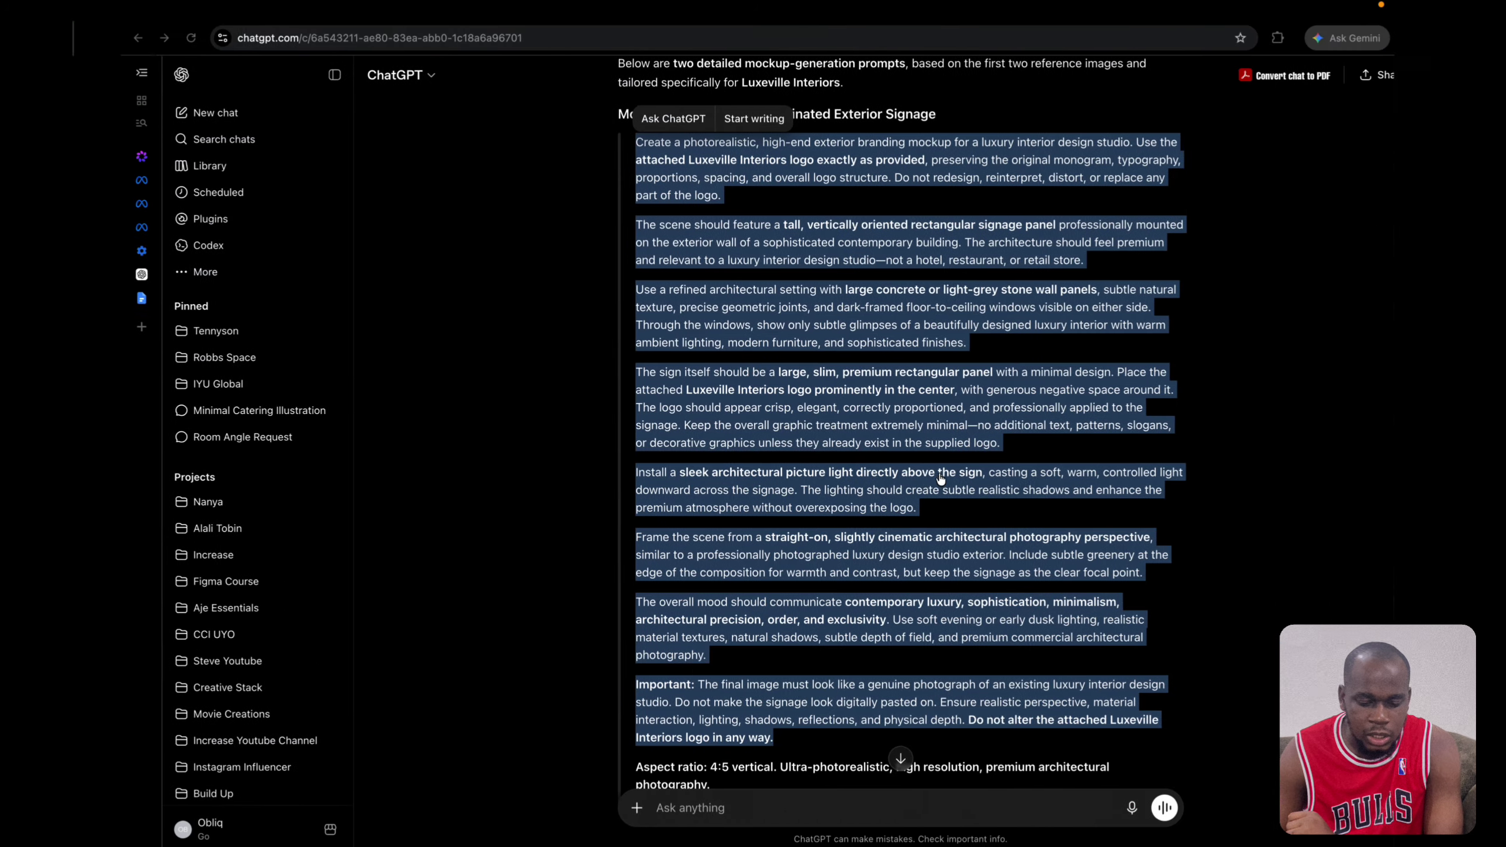
pyautogui.hotkey('ctrl', 'Left')
pyautogui.scroll(-10, 878, 444)
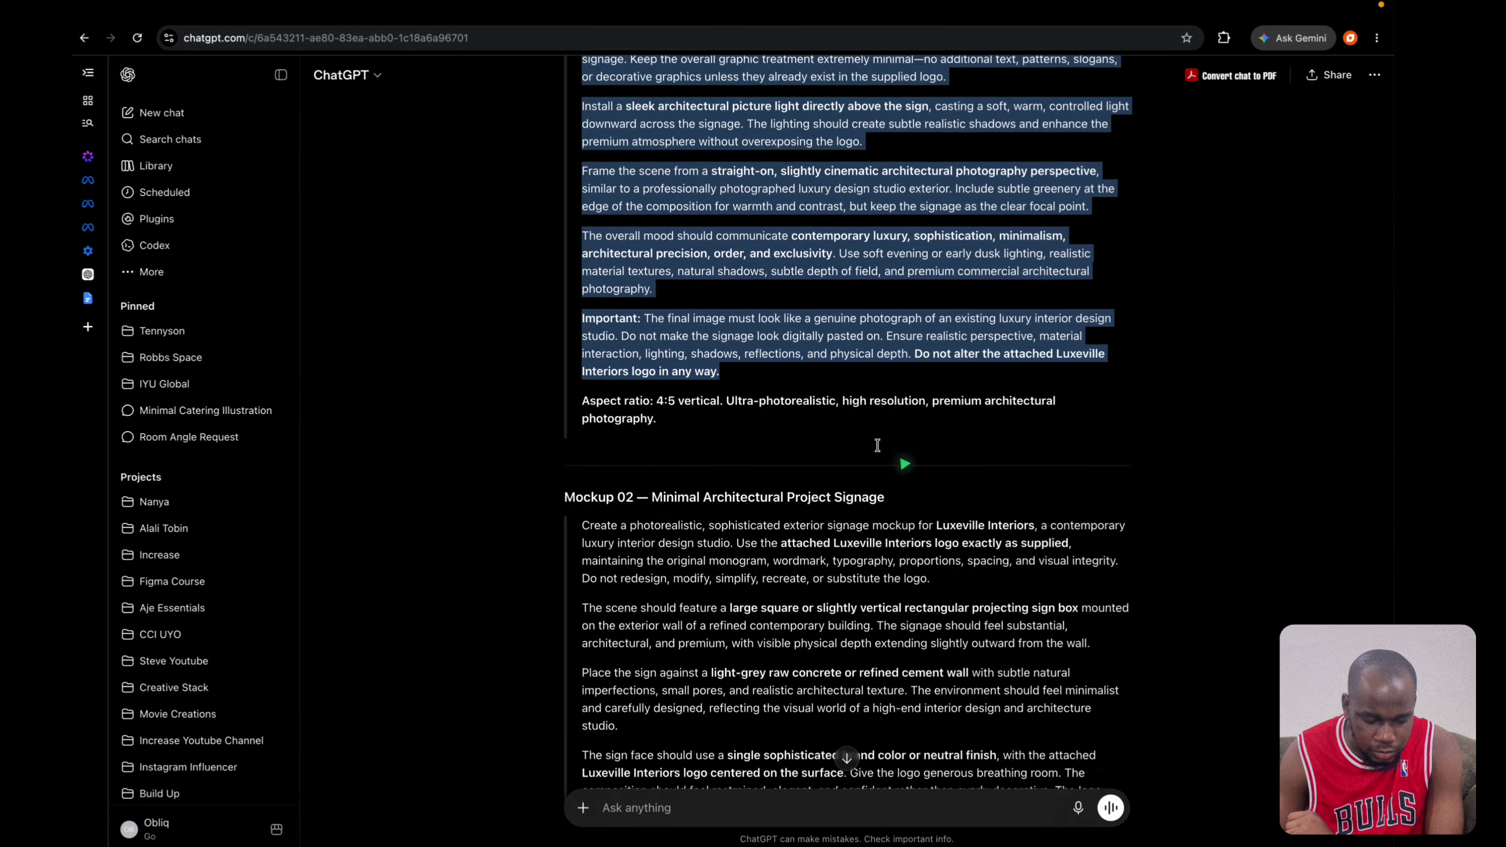
pyautogui.scroll(1, 788, 338)
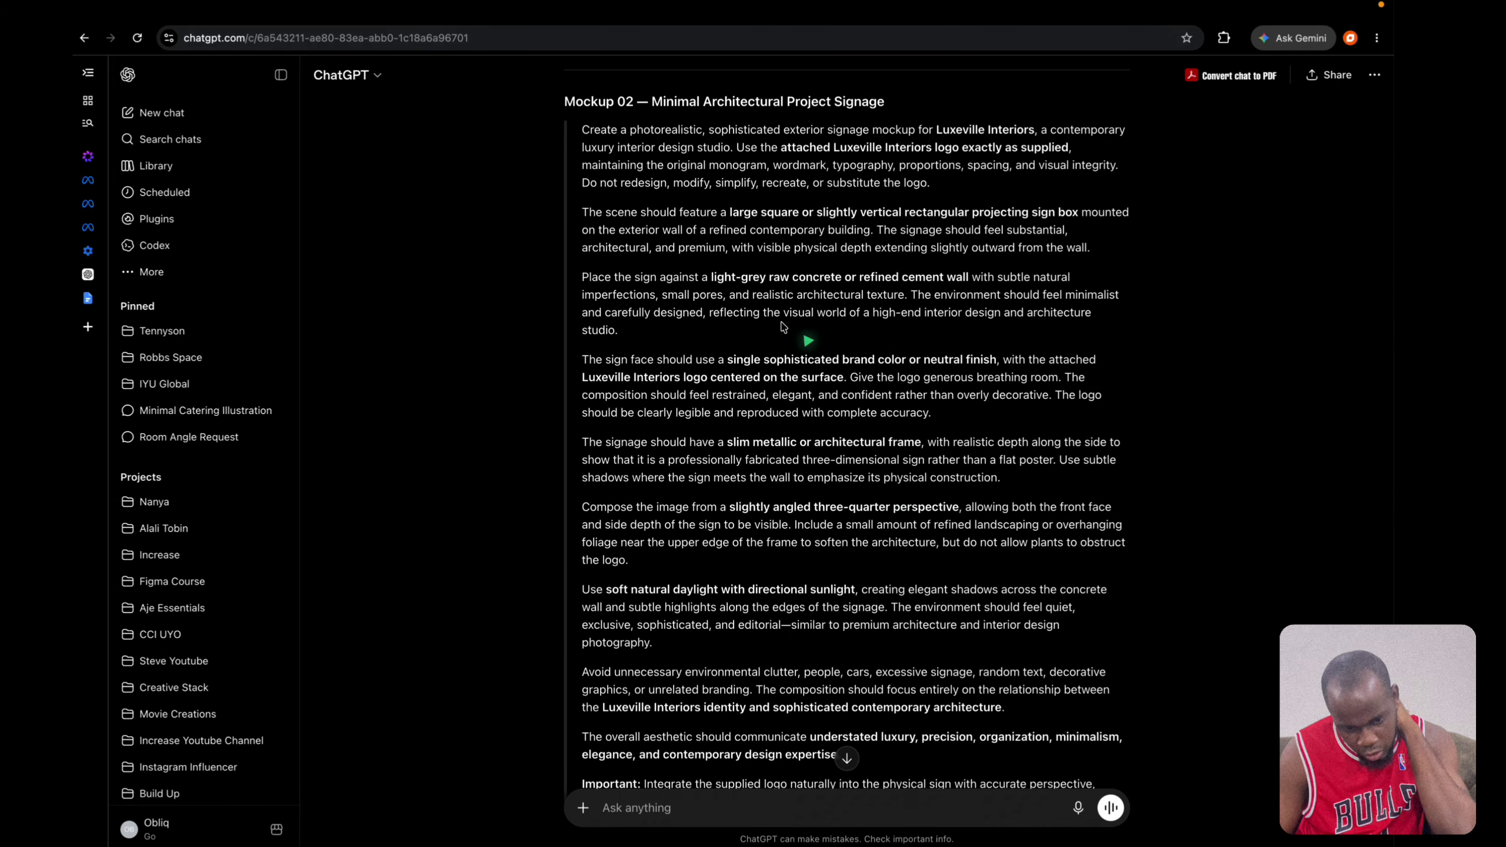
pyautogui.moveTo(582, 129); pyautogui.dragTo(689, 663)
pyautogui.rightClick(696, 614)
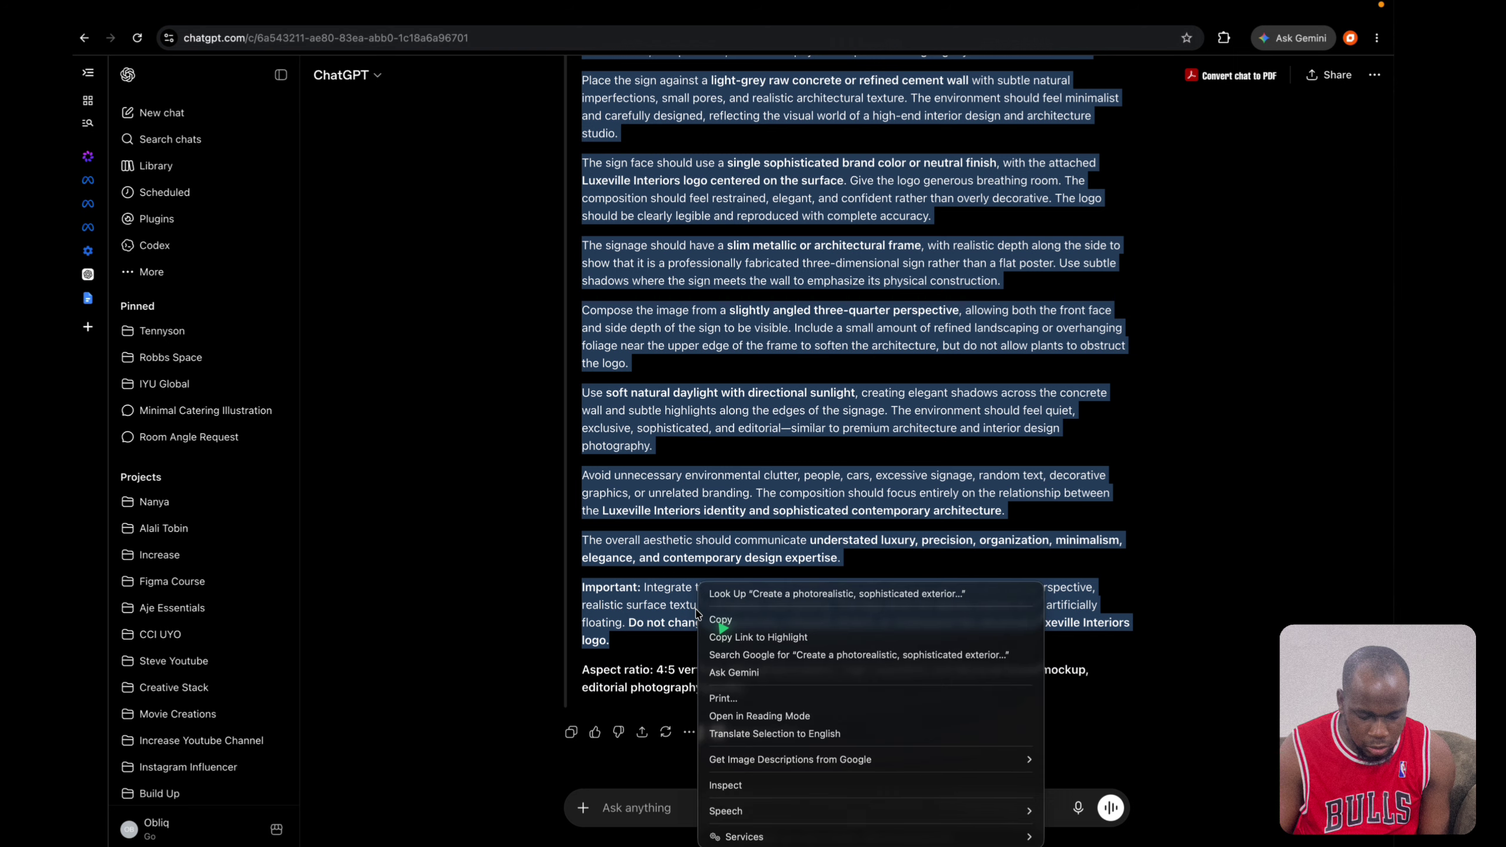
pyautogui.click(748, 637)
pyautogui.rightClick(716, 623)
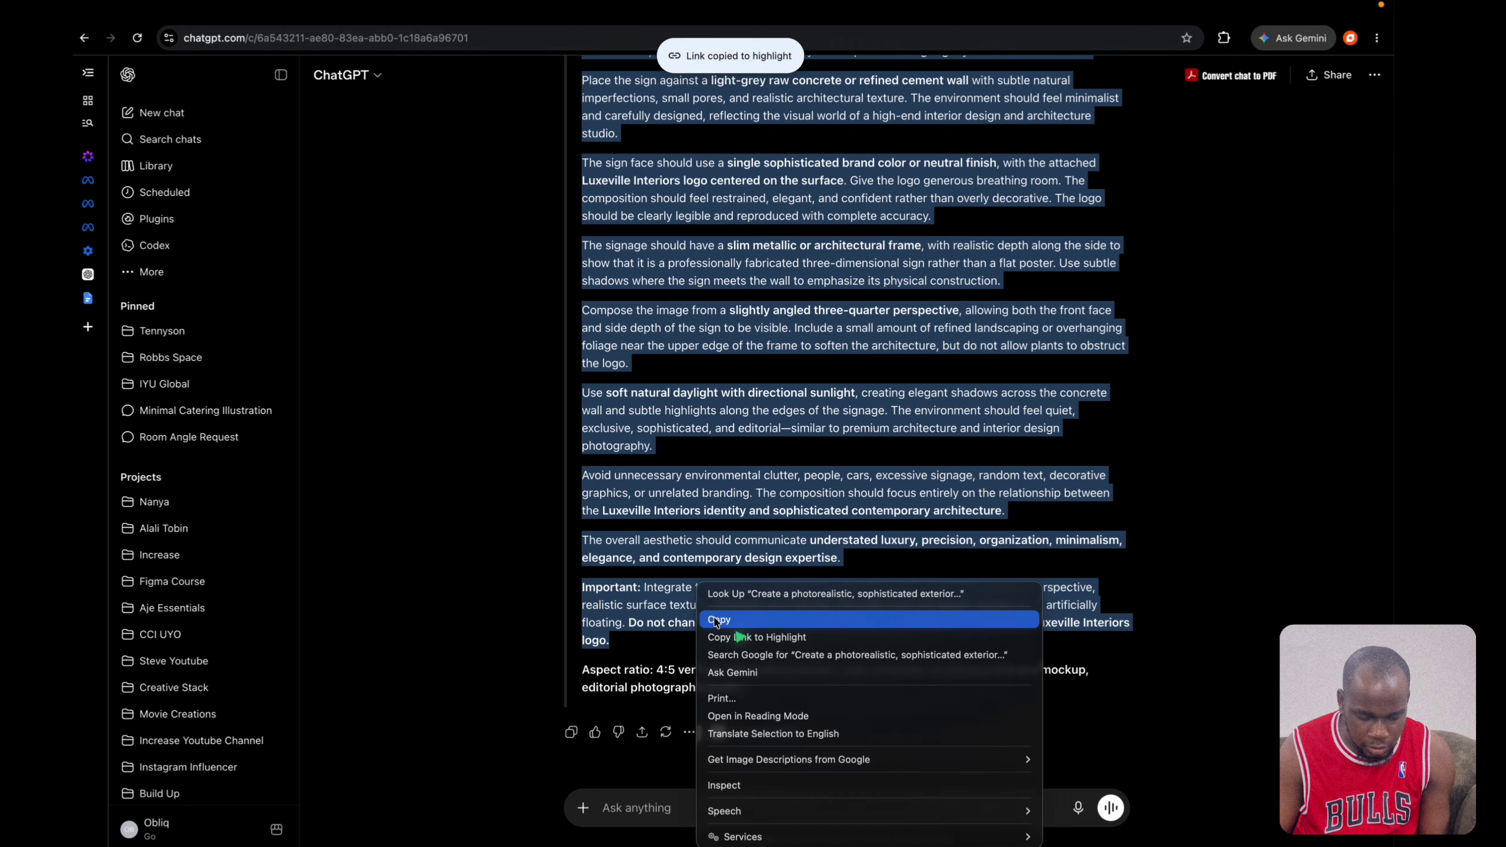
pyautogui.click(716, 622)
# Return to Google Flow, paste the copied Mockup 02 prompt and attach the Blissberry Hotel logo image to it.
pyautogui.hotkey('ctrl', 'Left')
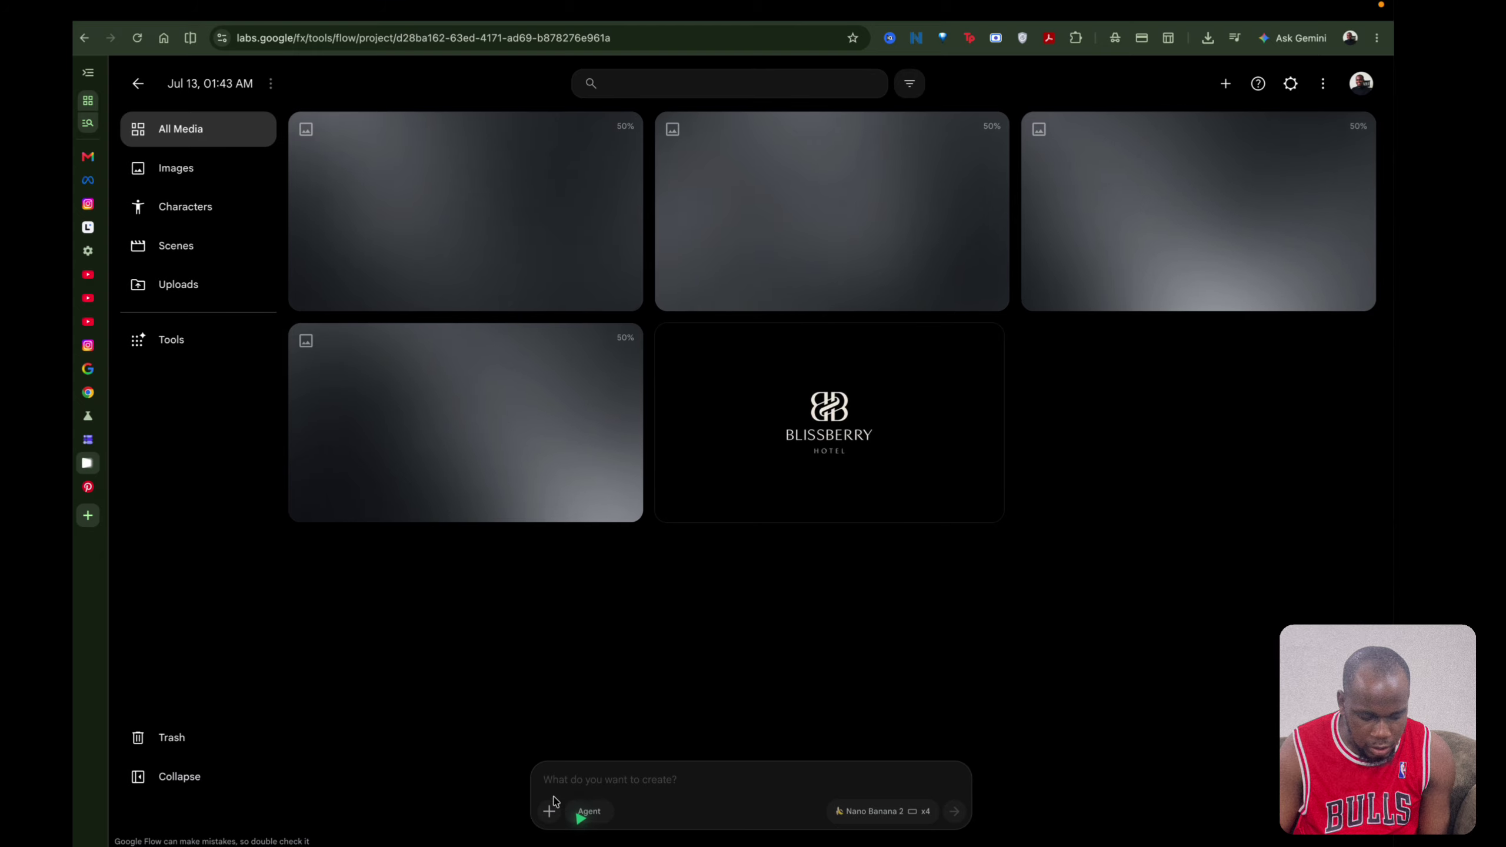
pyautogui.press('super+v')
pyautogui.click(548, 810)
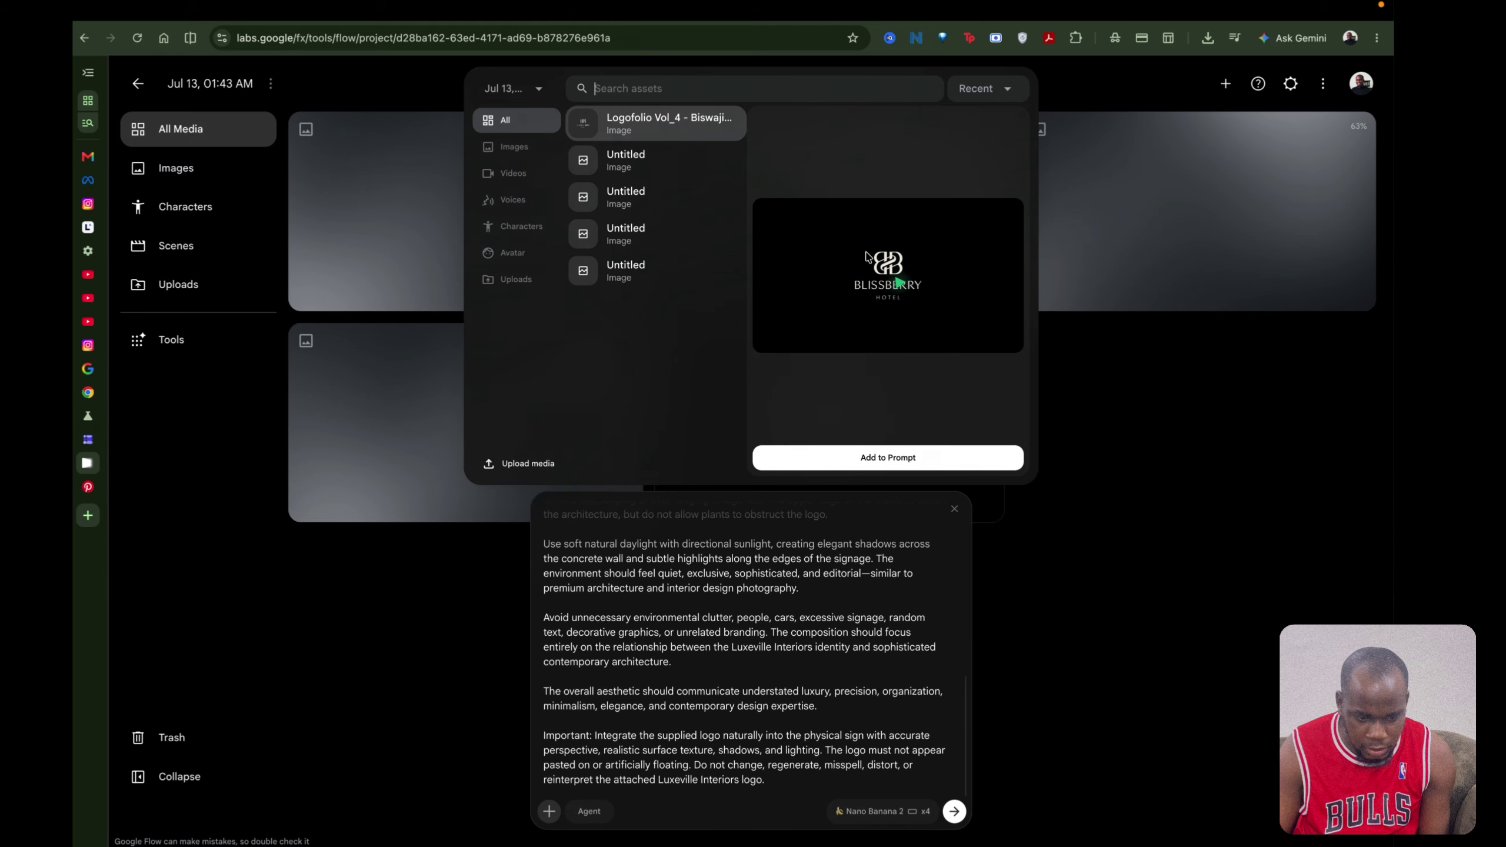
pyautogui.click(876, 457)
# Read through the pasted signage prompt for mentions of the Luxeville Interiors brand name.
pyautogui.scroll(10, 760, 674)
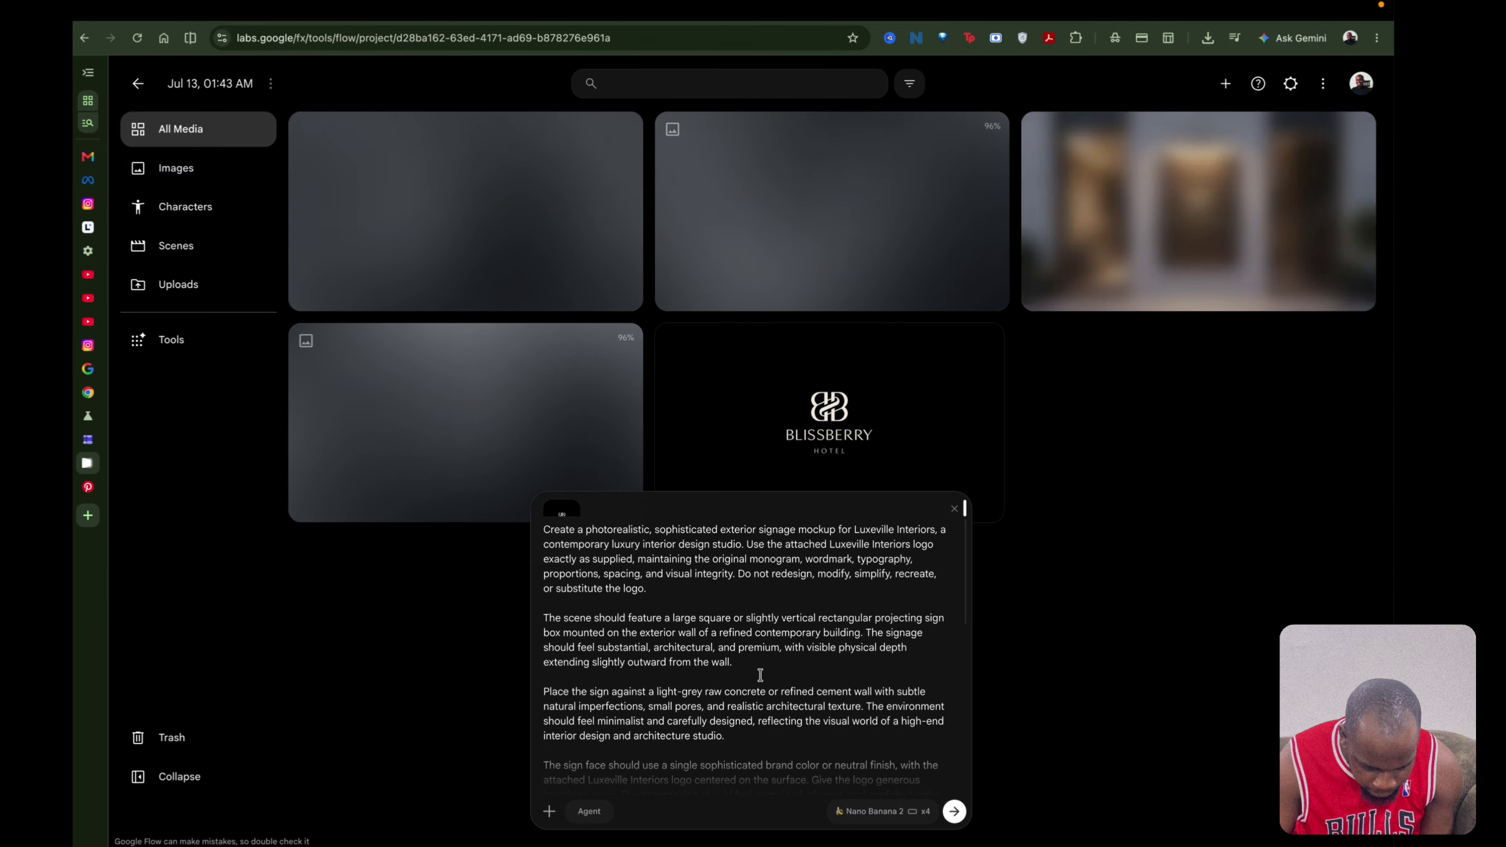
pyautogui.scroll(-2, 760, 675)
pyautogui.scroll(-3, 760, 675)
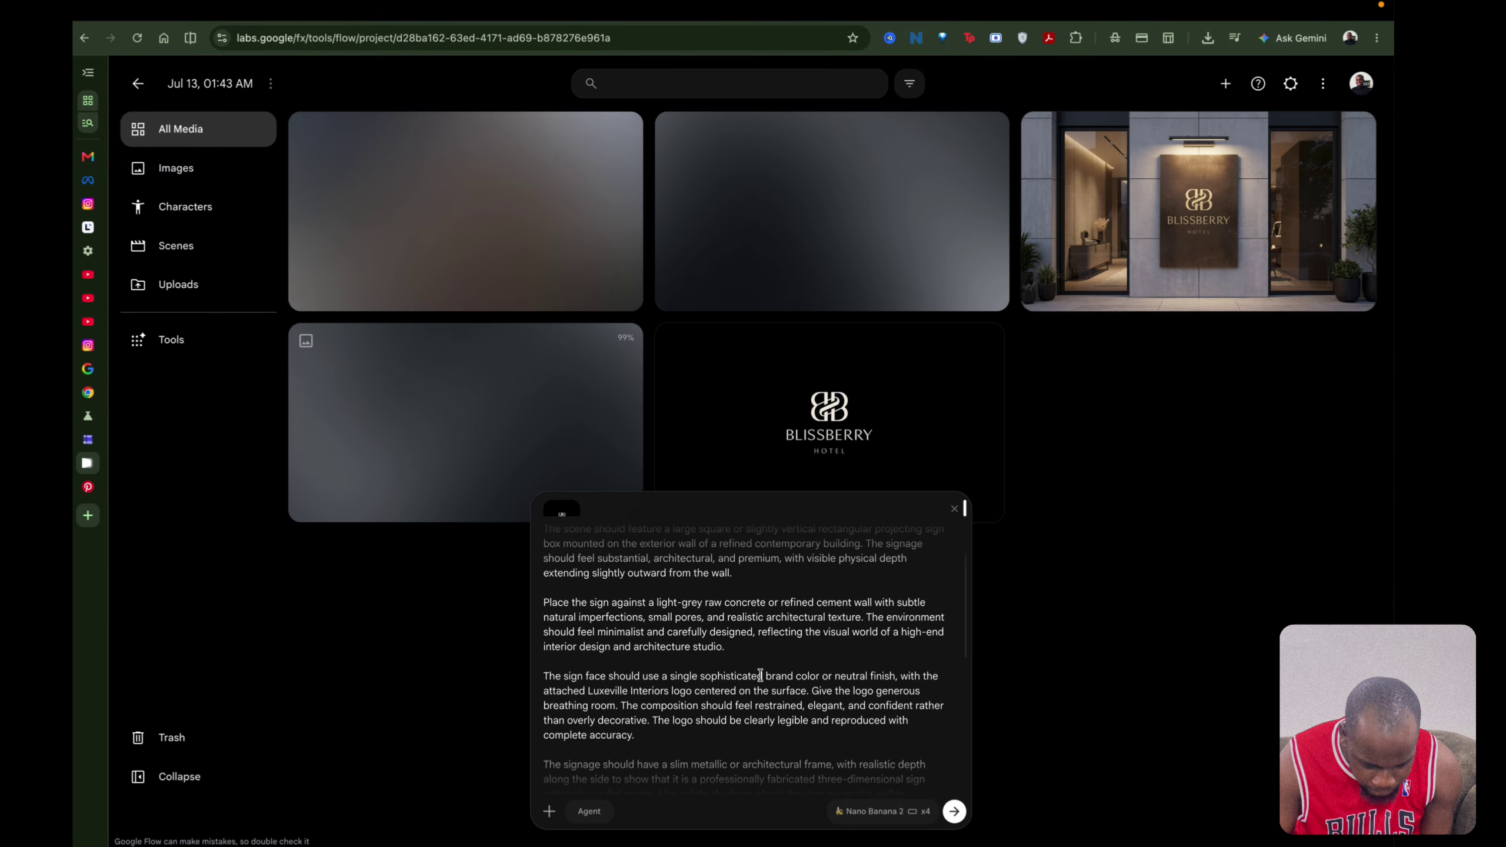
pyautogui.scroll(-4, 760, 676)
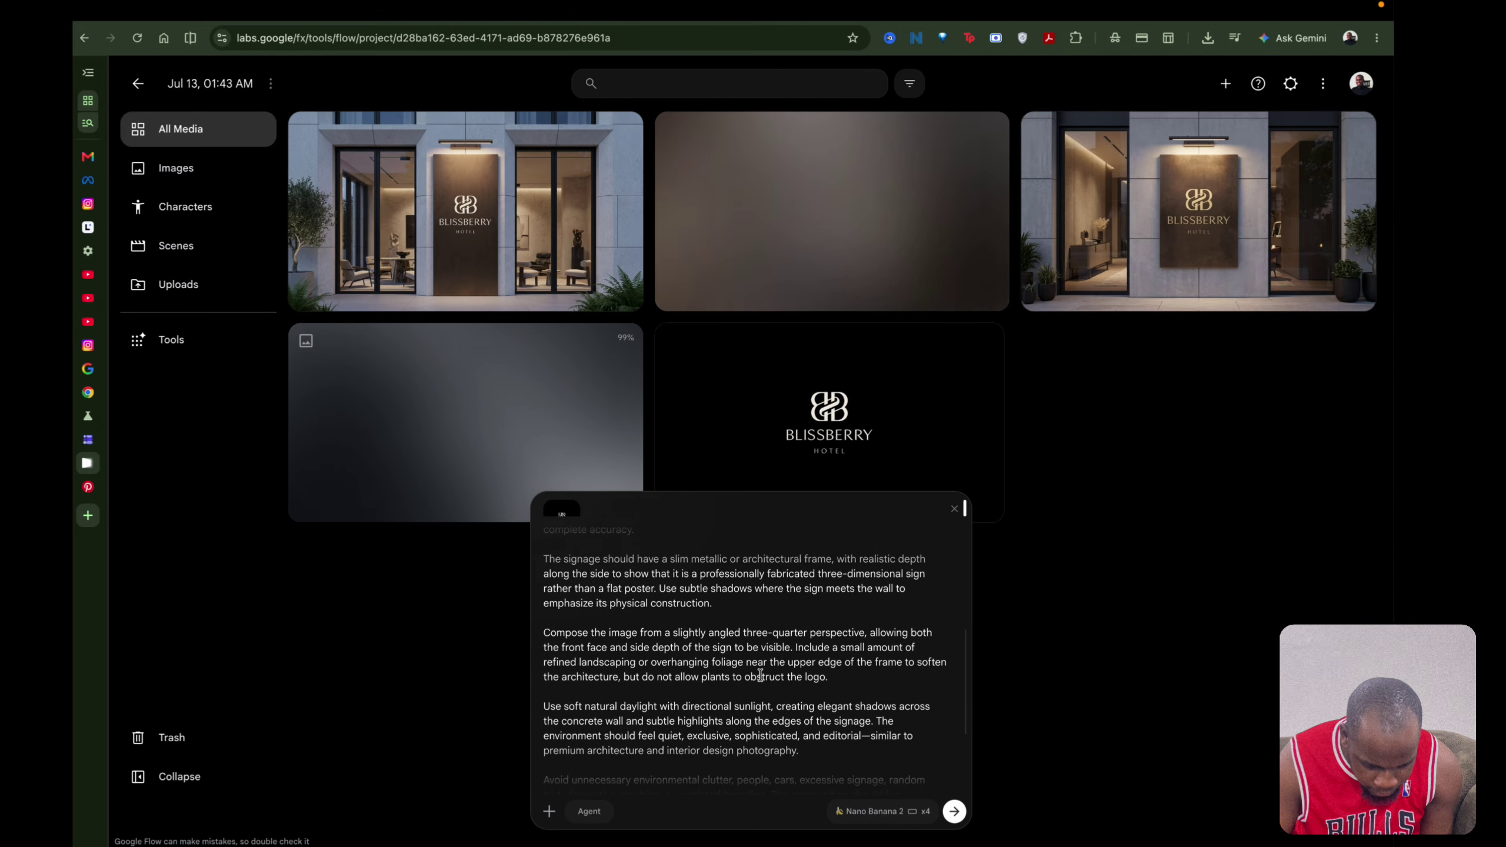
pyautogui.scroll(-4, 760, 675)
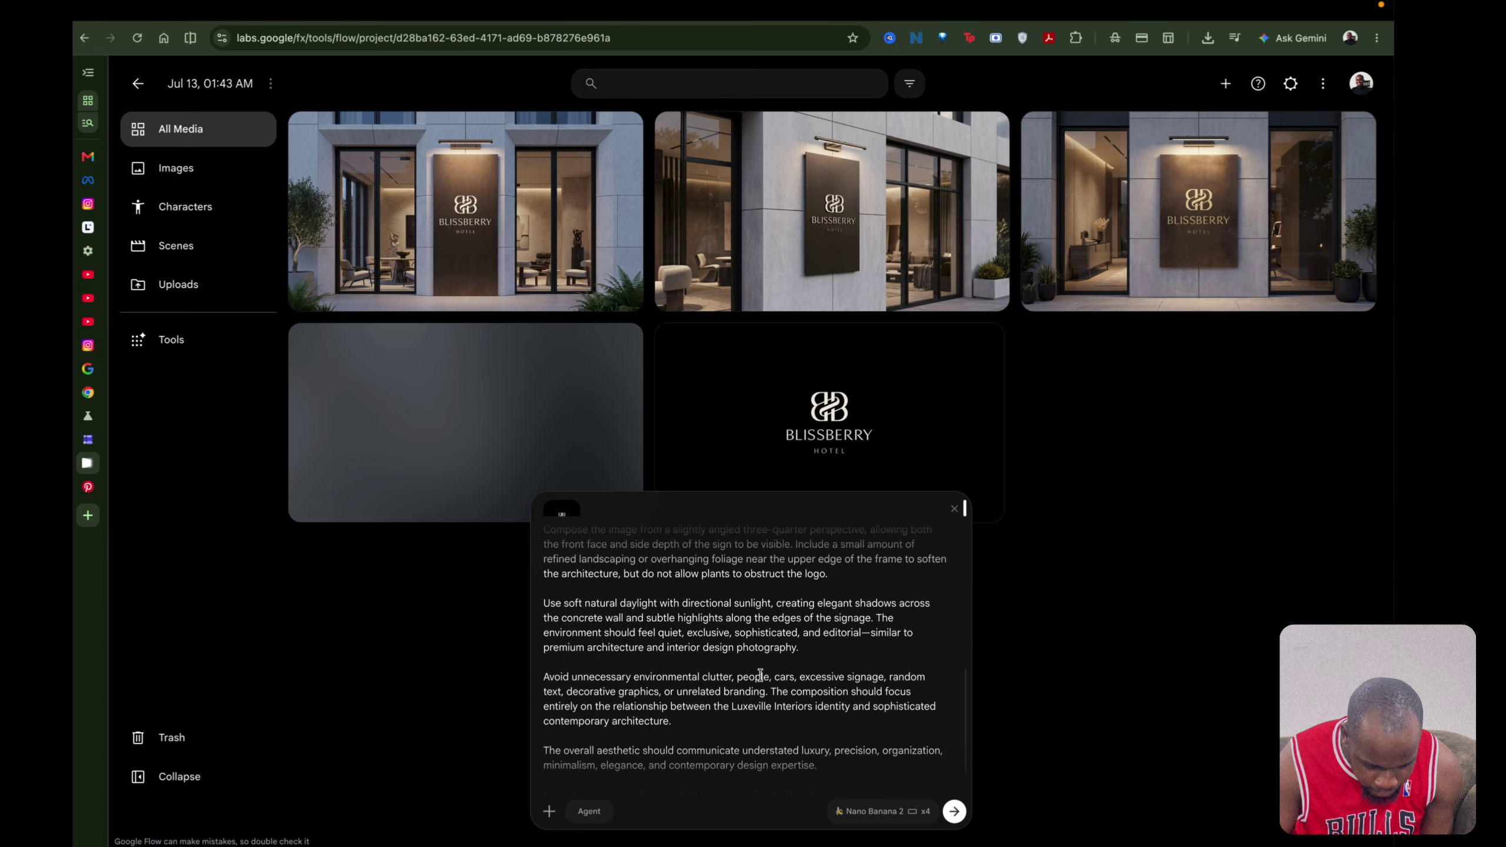
pyautogui.scroll(6, 760, 675)
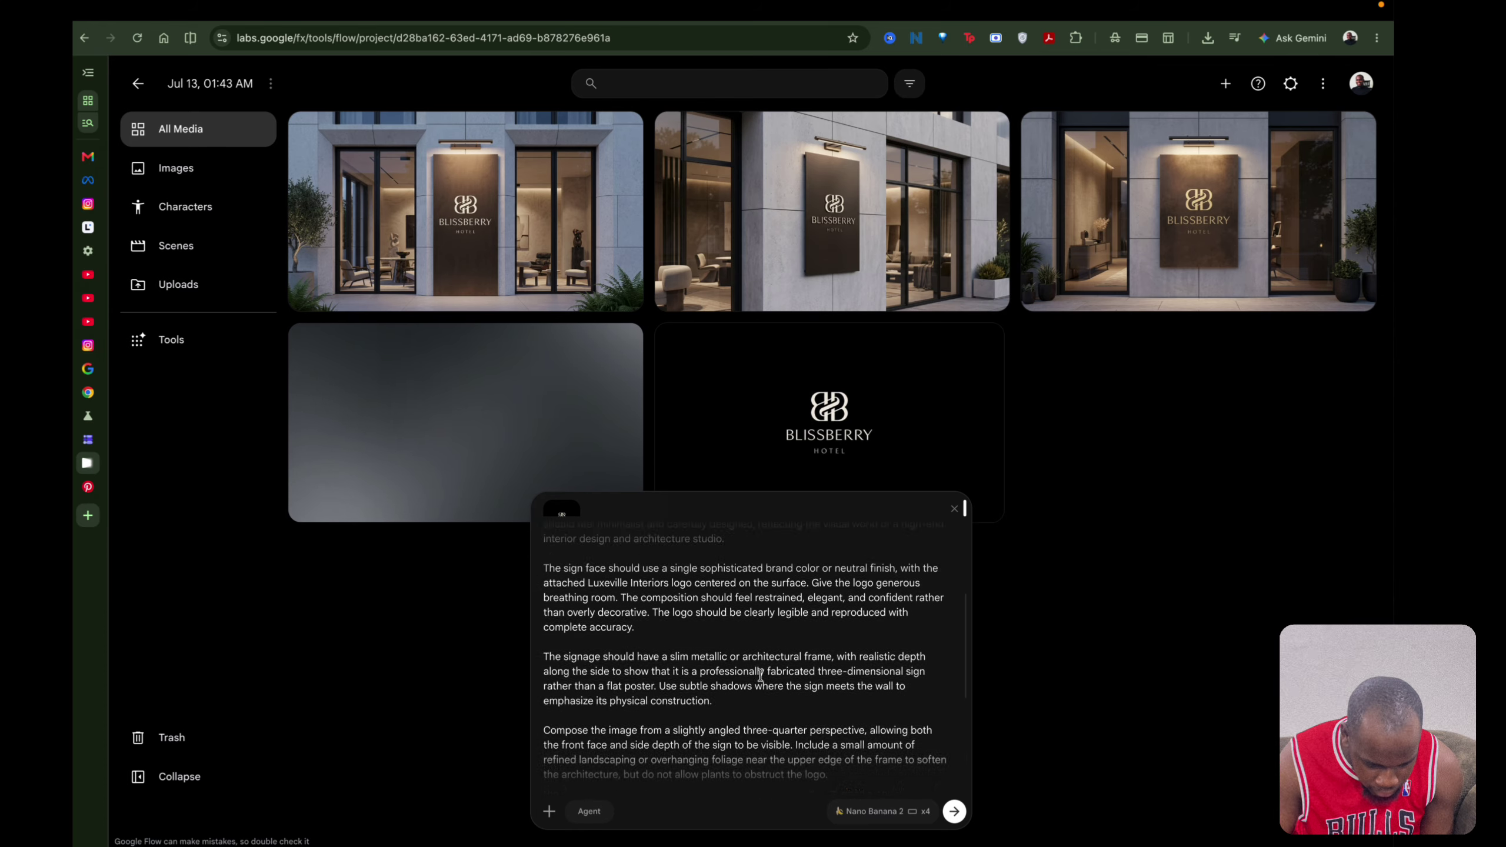
pyautogui.scroll(3, 760, 676)
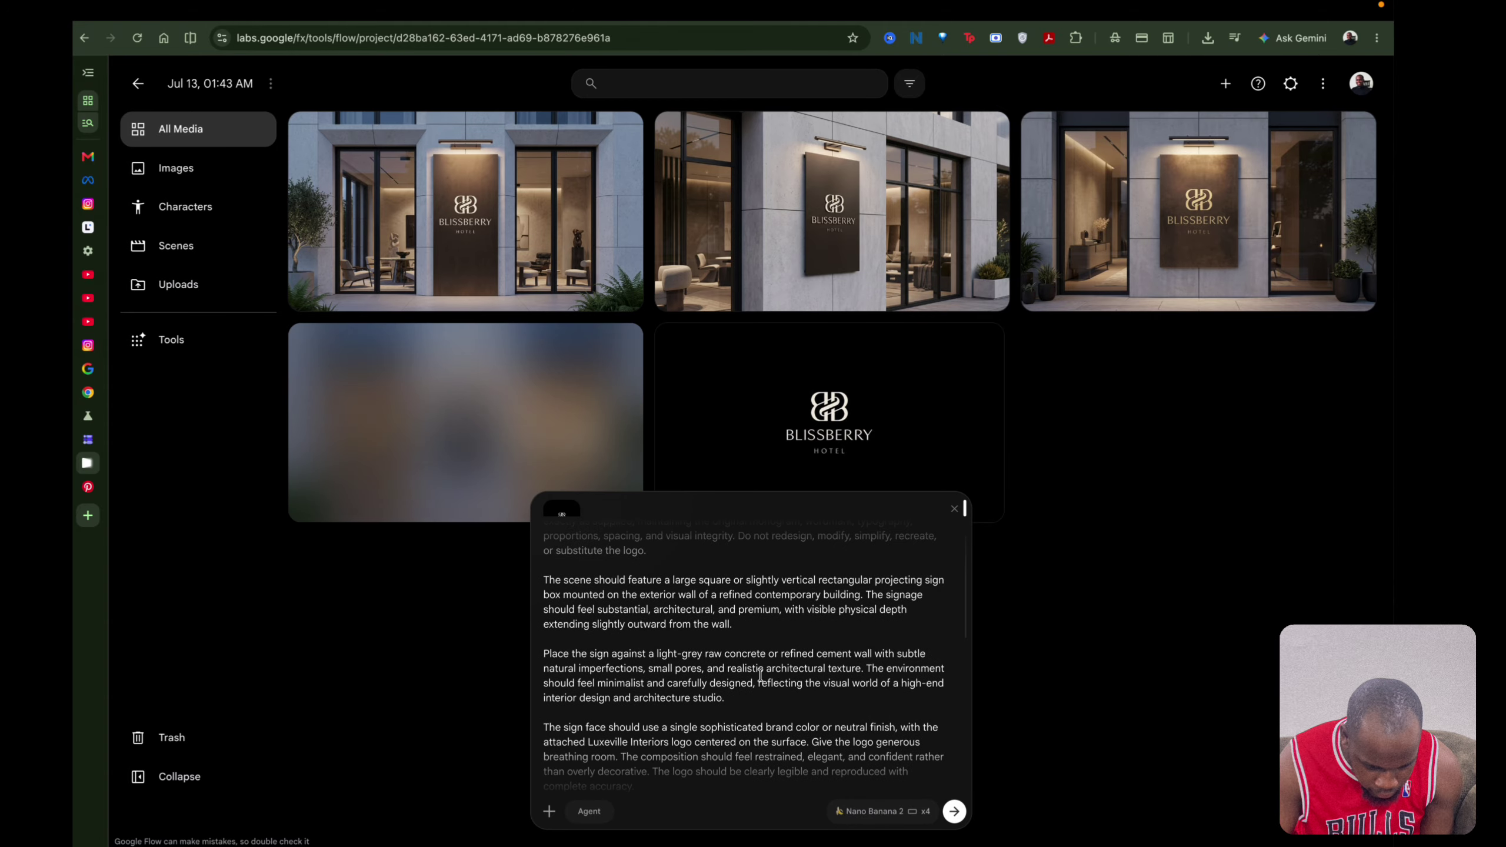
pyautogui.scroll(1, 760, 675)
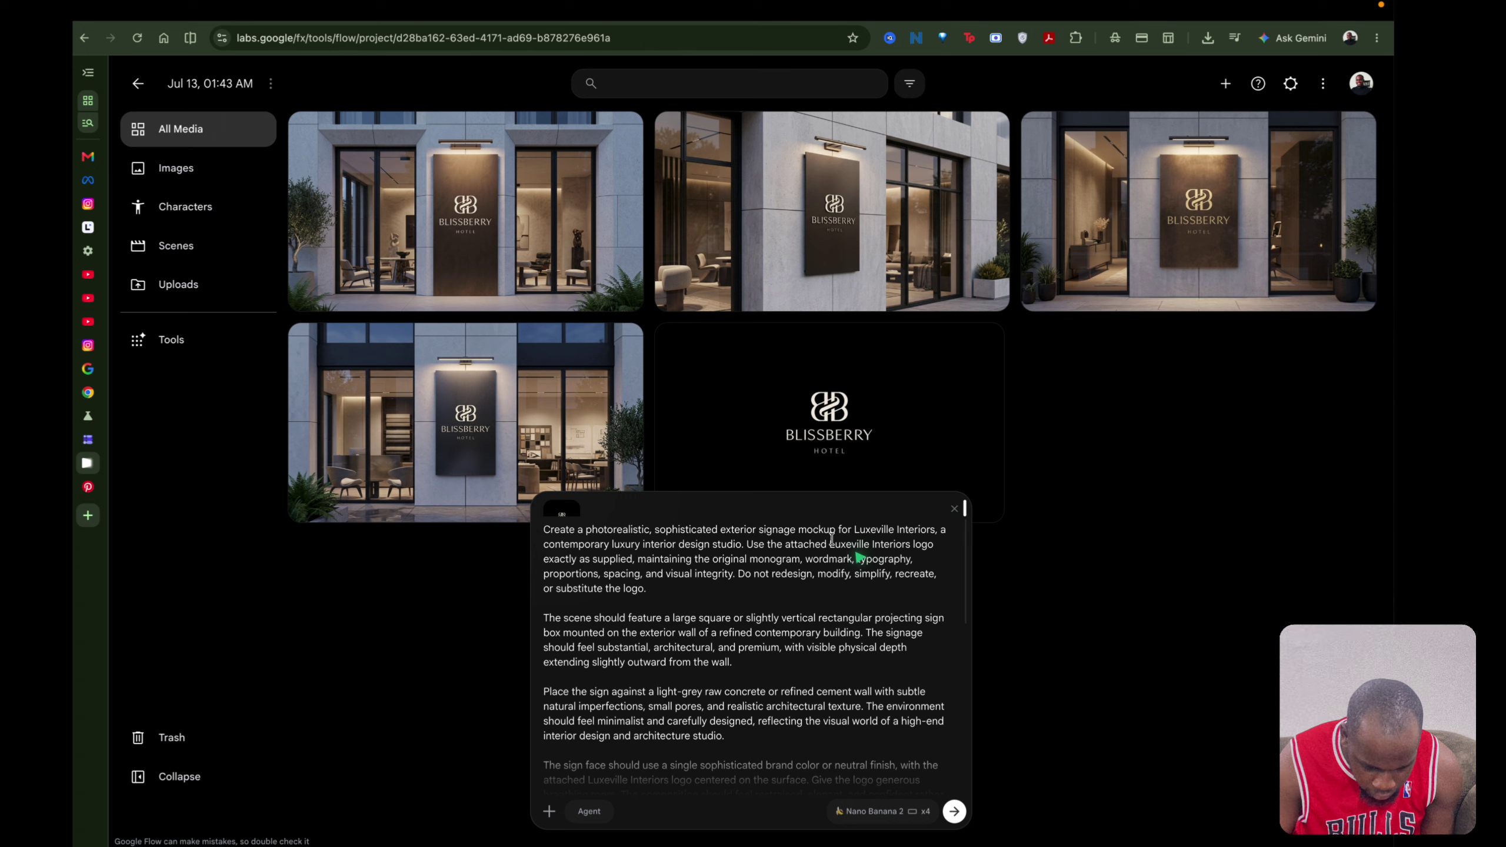
# Remove "Luxeville Interiors" from the prompt's "Use the attached" logo sentence and check the remaining paragraphs.
pyautogui.moveTo(830, 542); pyautogui.dragTo(909, 542)
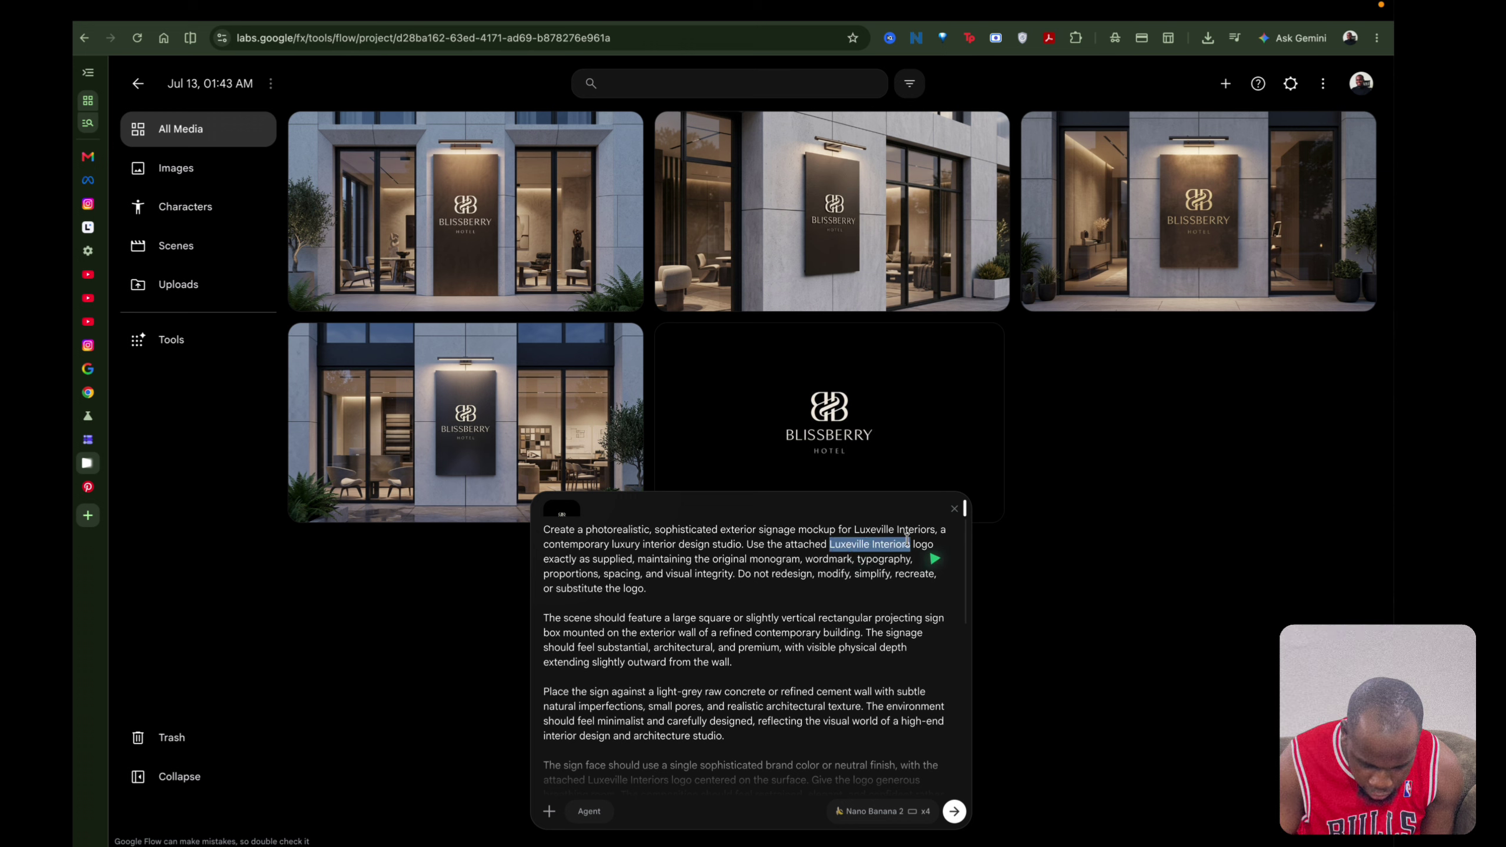
pyautogui.press('BackSpace')
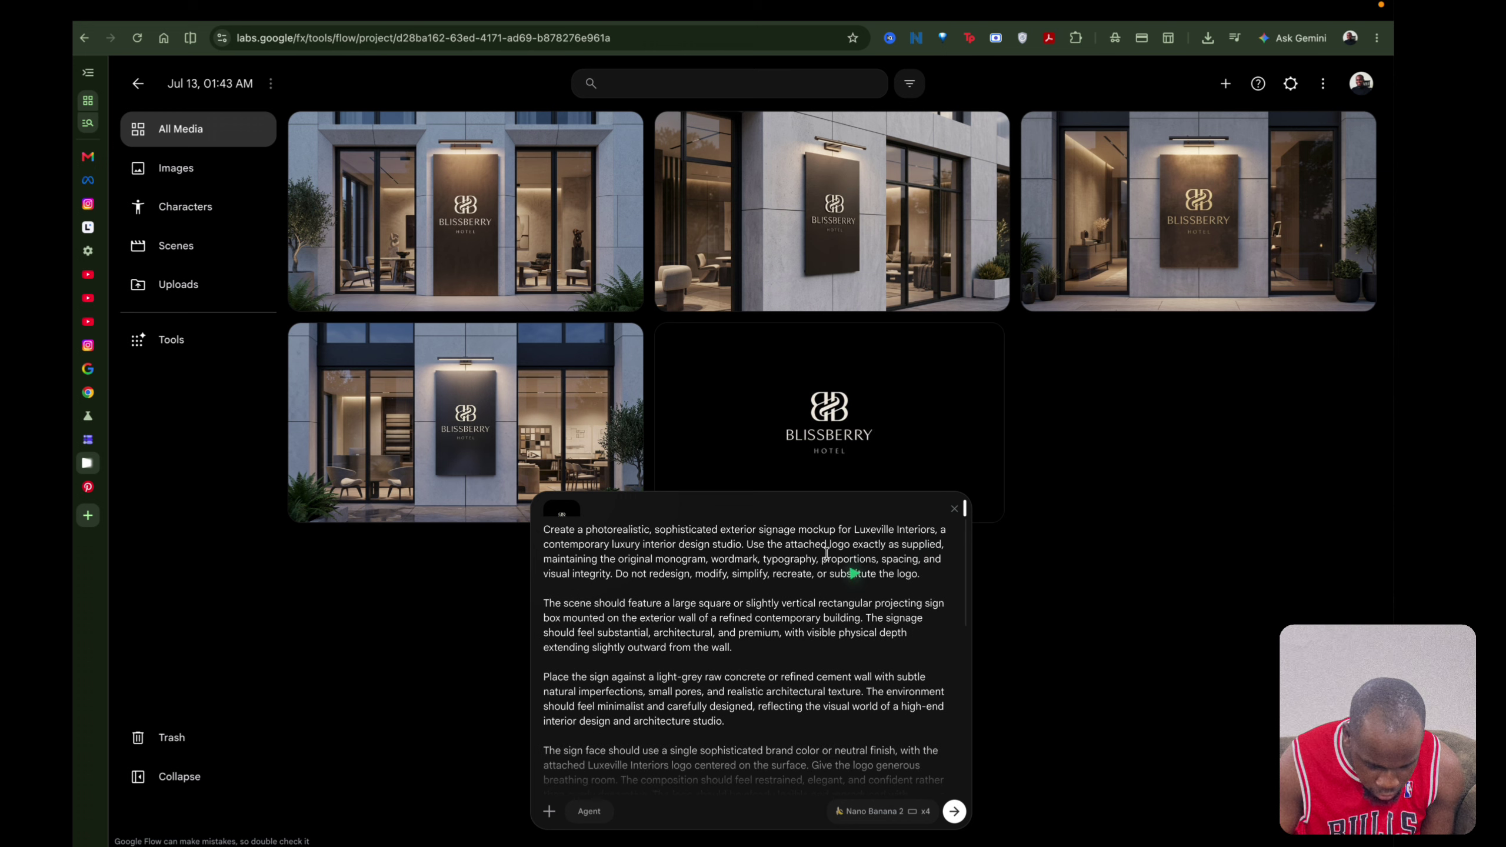
pyautogui.scroll(-3, 806, 619)
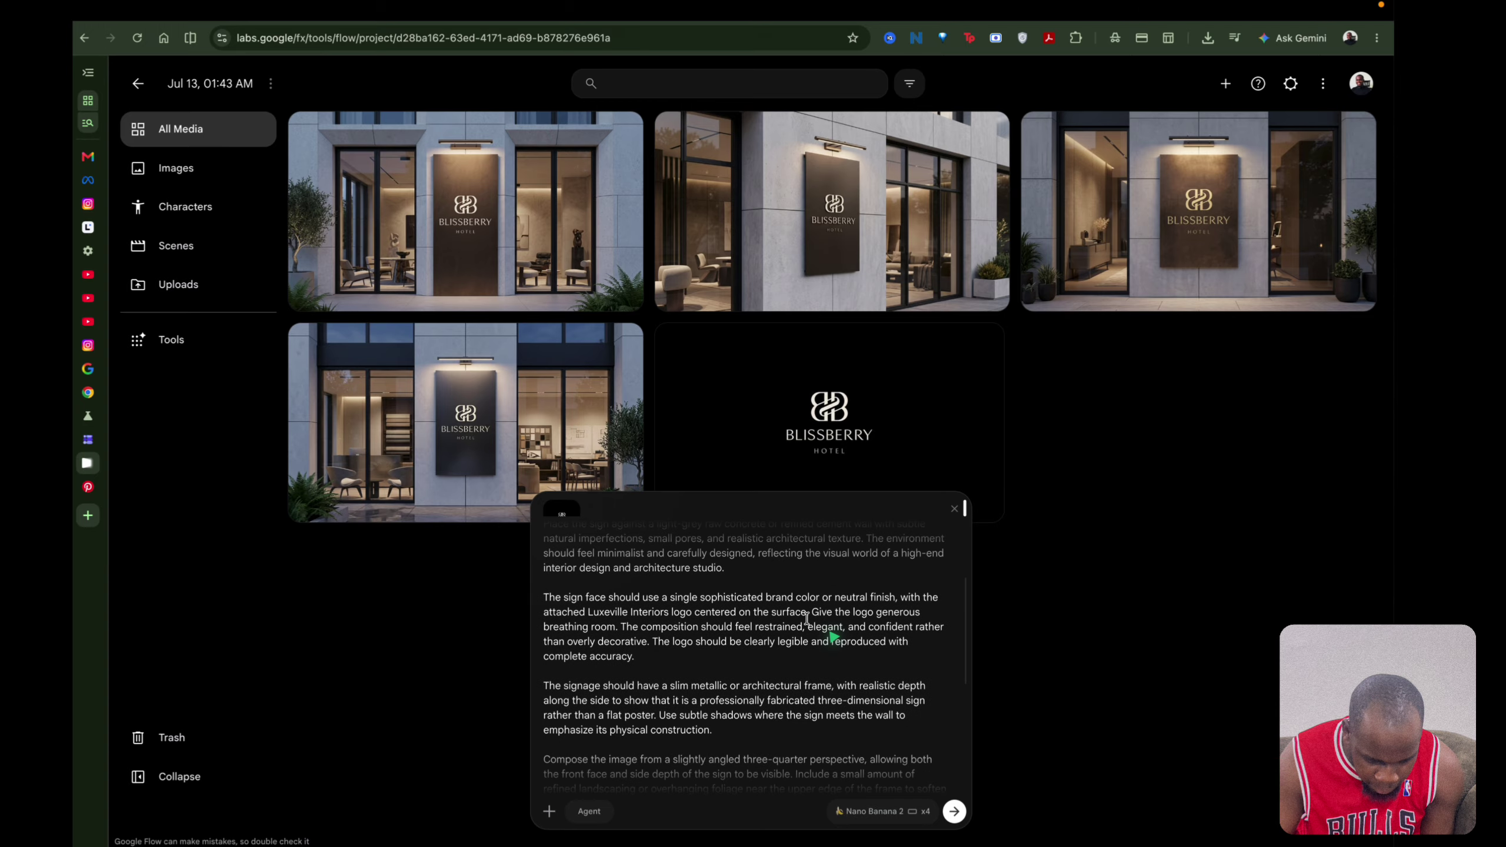
pyautogui.scroll(-3, 806, 619)
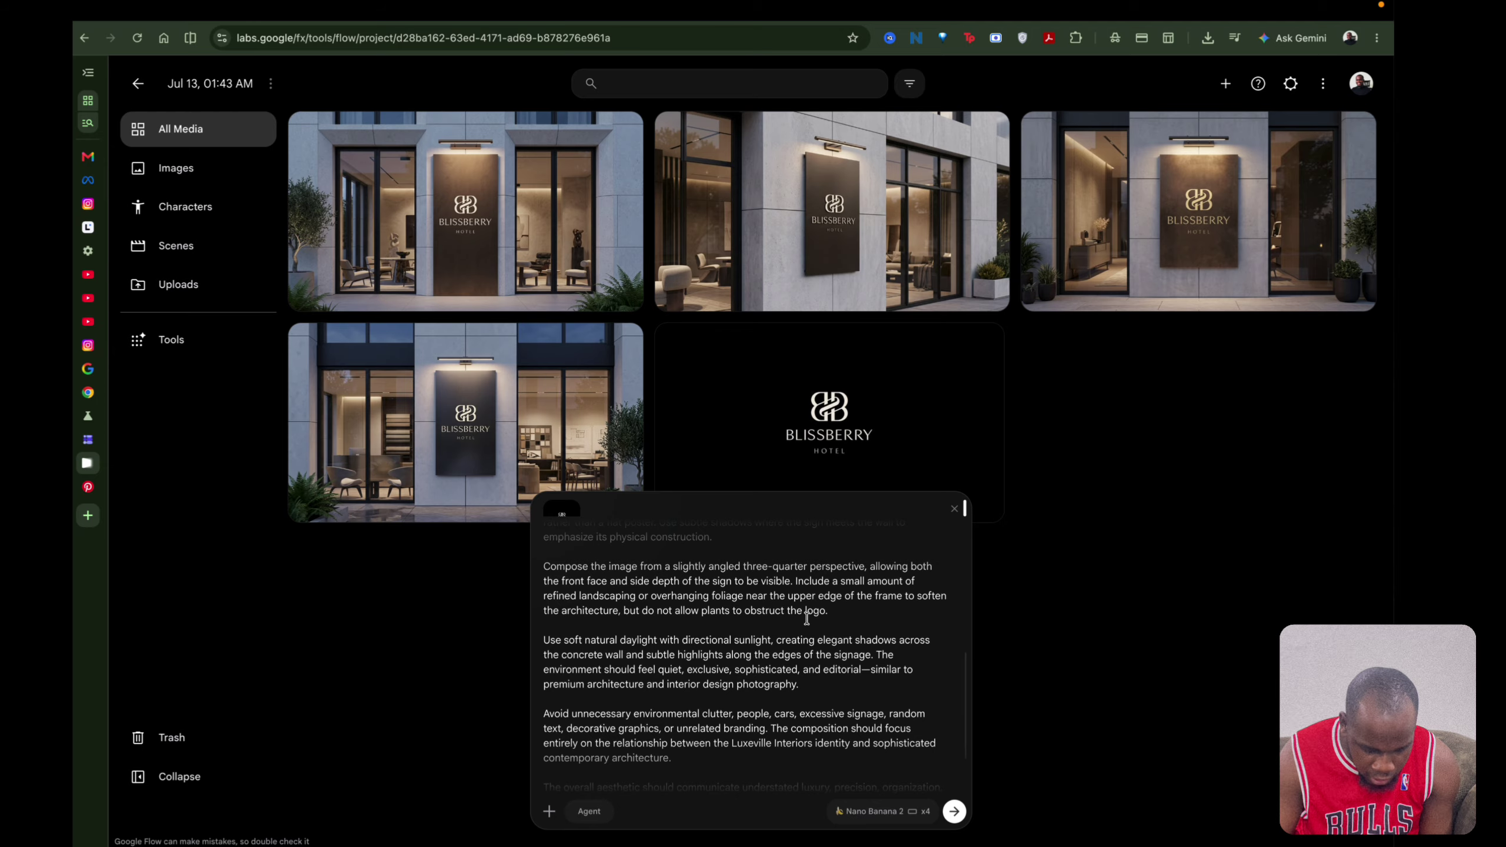
pyautogui.scroll(6, 807, 619)
pyautogui.scroll(-5, 807, 619)
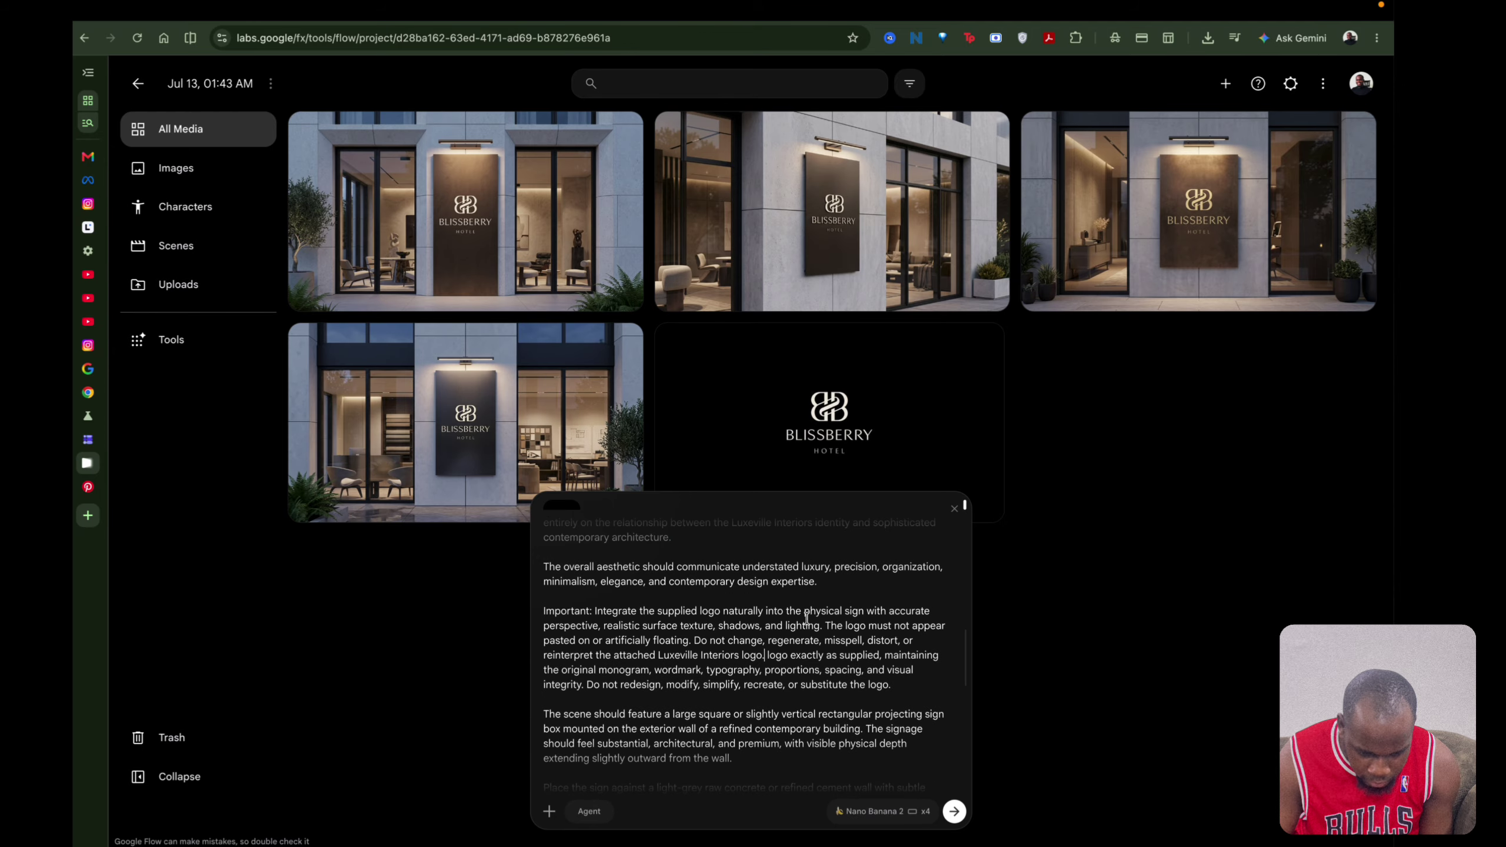
pyautogui.scroll(5, 832, 584)
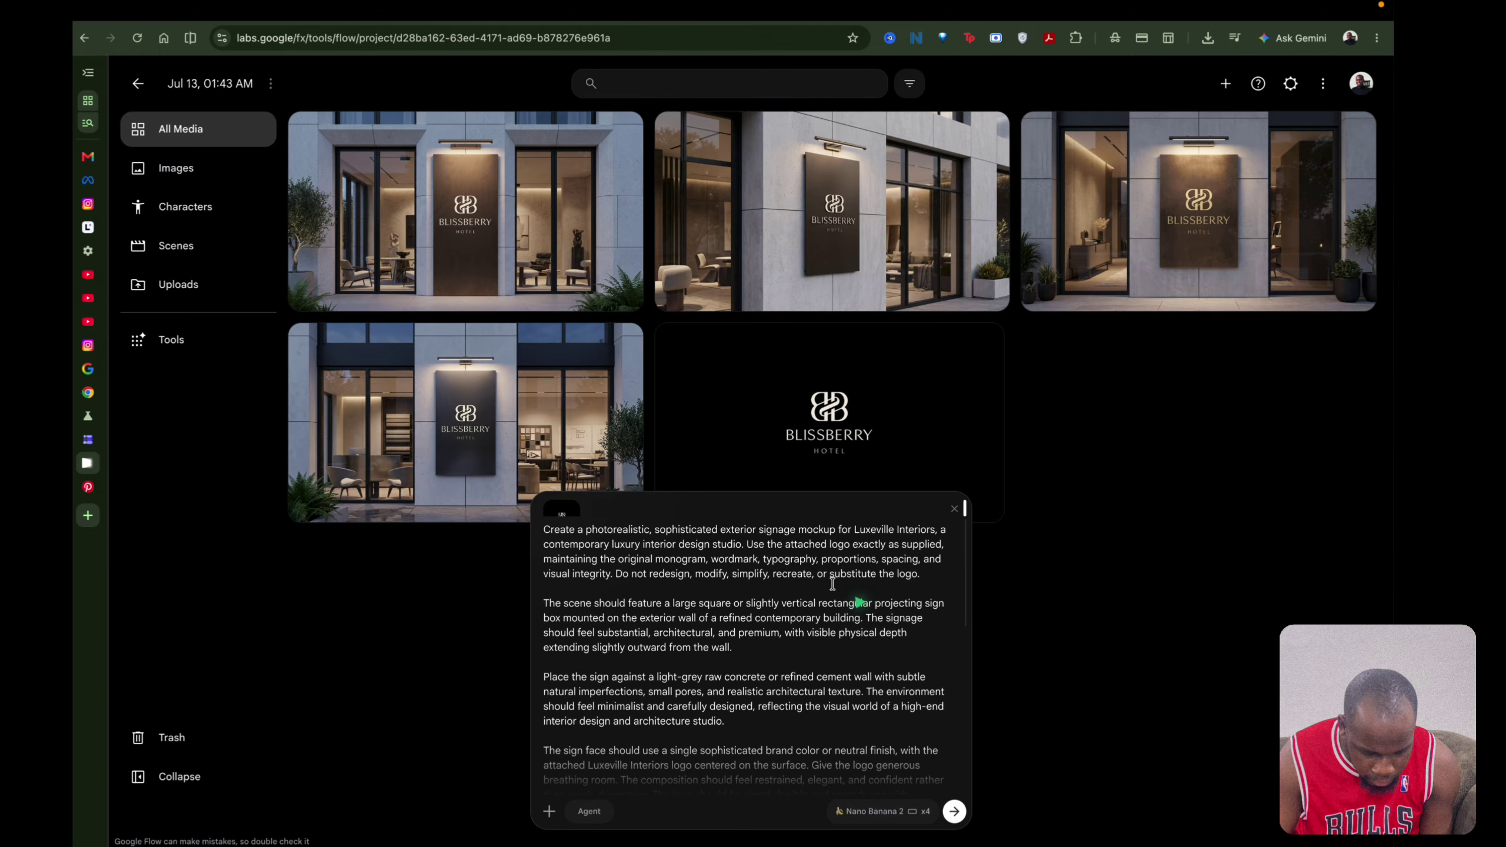
# Replace the entire prompt with the copied Mockup 02 text and submit it for generation.
pyautogui.press('super+a')
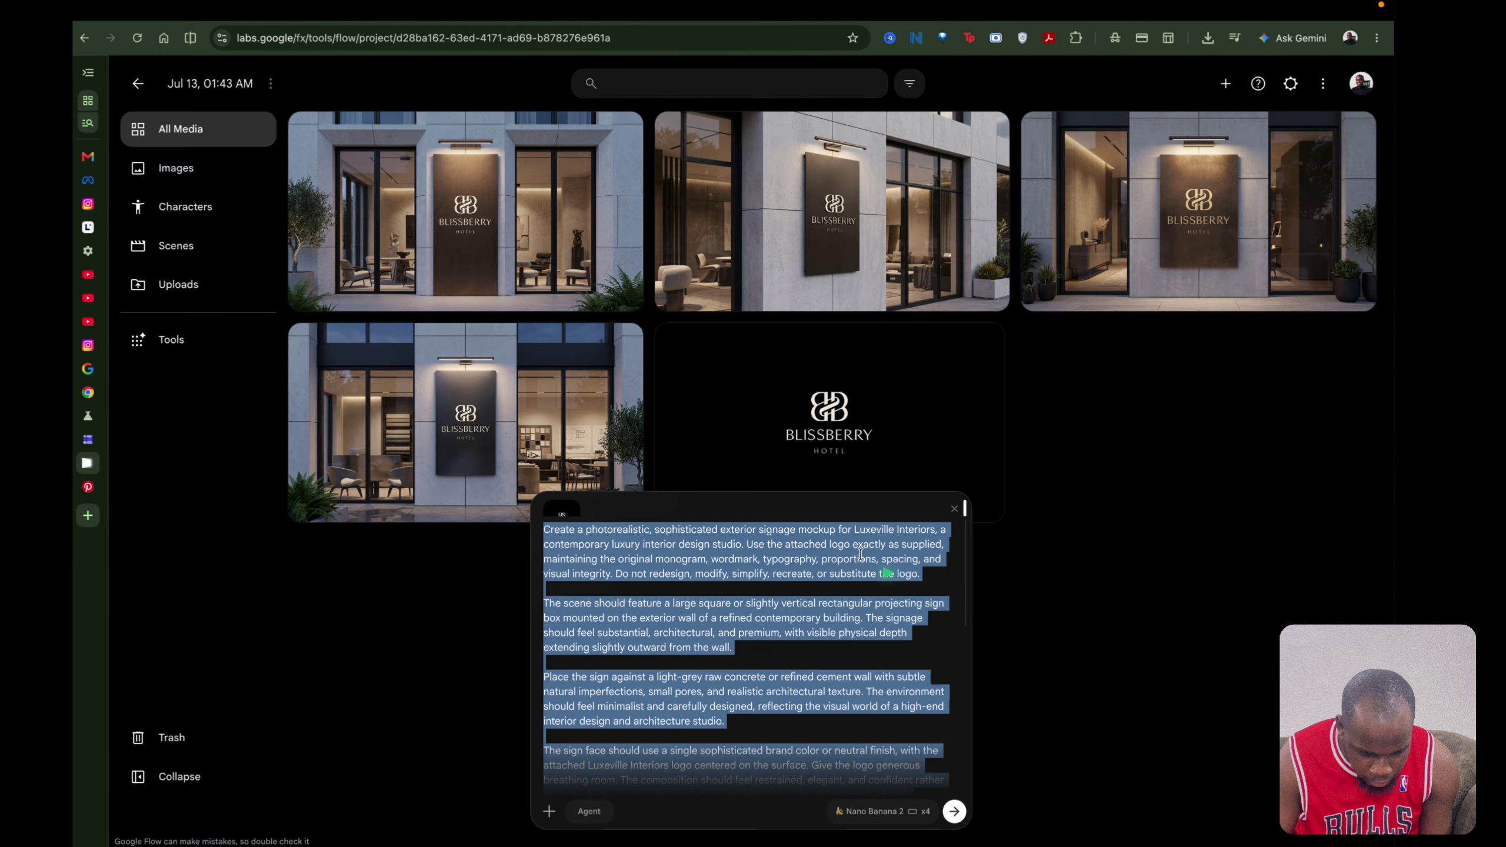
pyautogui.press('super+v')
pyautogui.scroll(5, 853, 622)
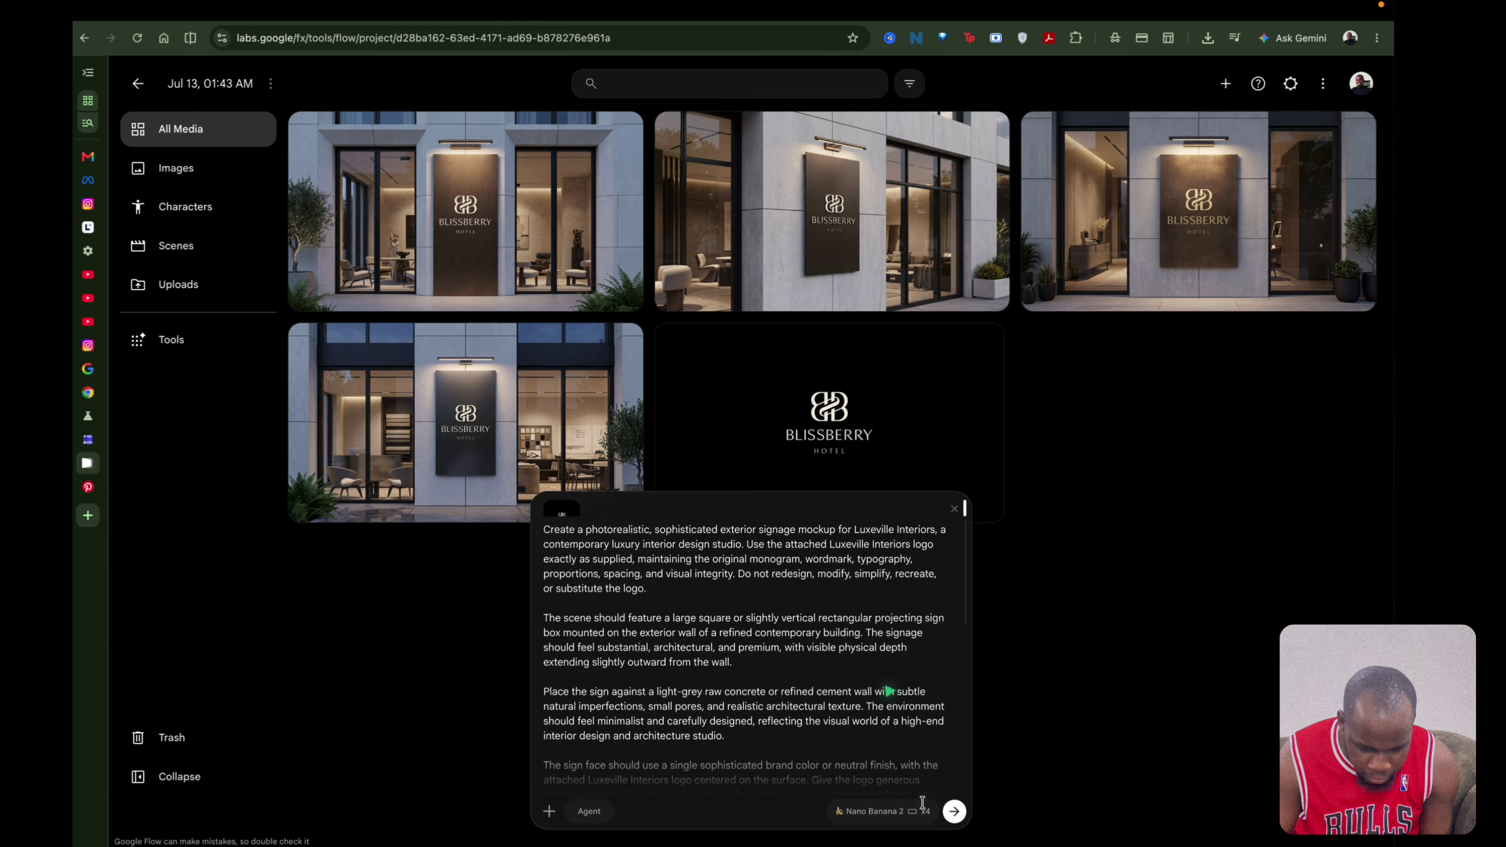
pyautogui.click(954, 810)
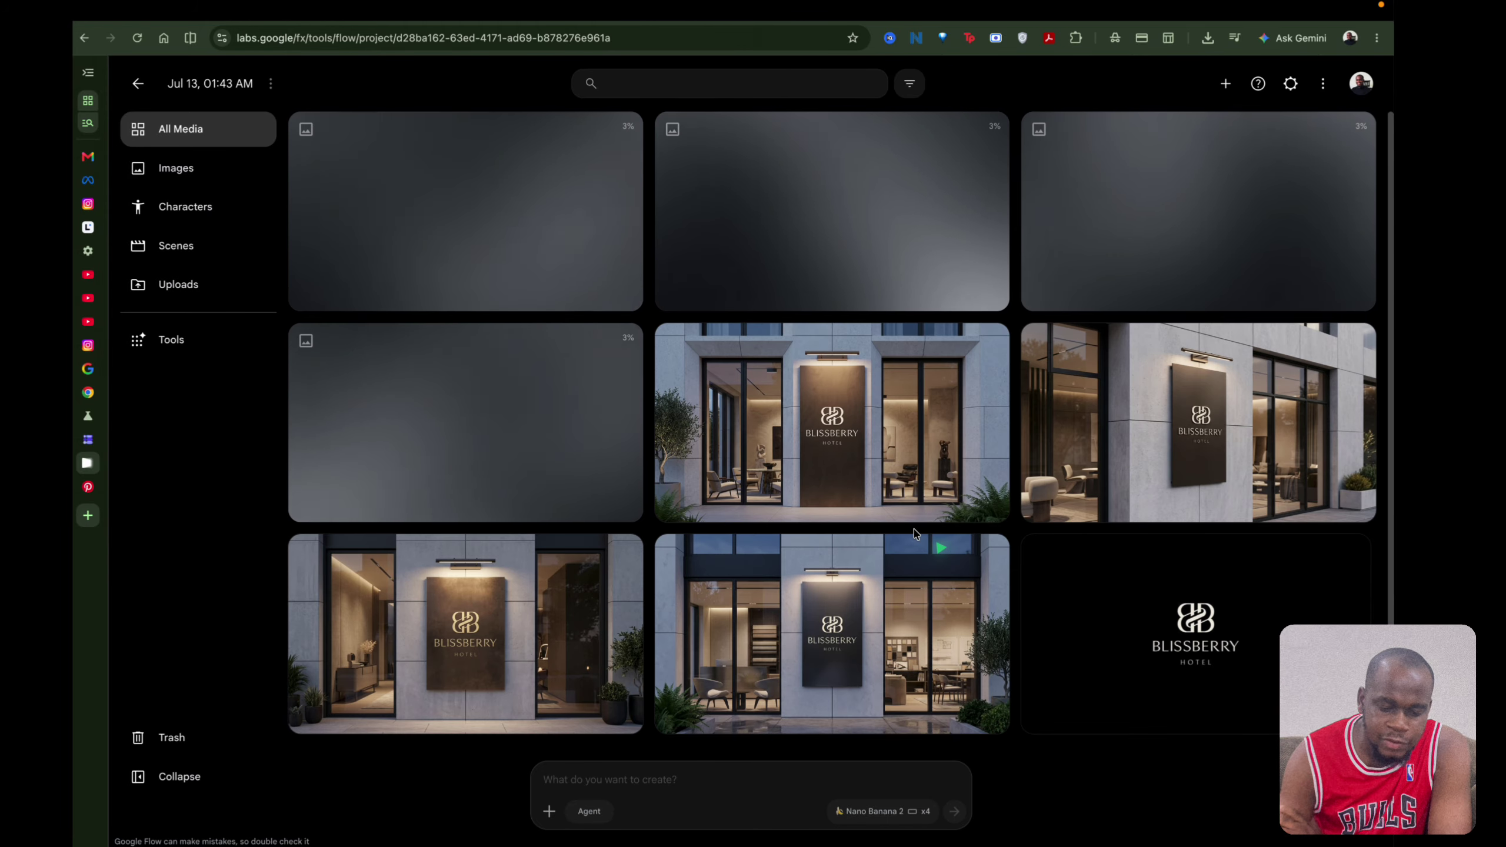
# View the four generated illuminated exterior signage mockups at full size and return to the project's media gallery.
pyautogui.click(808, 387)
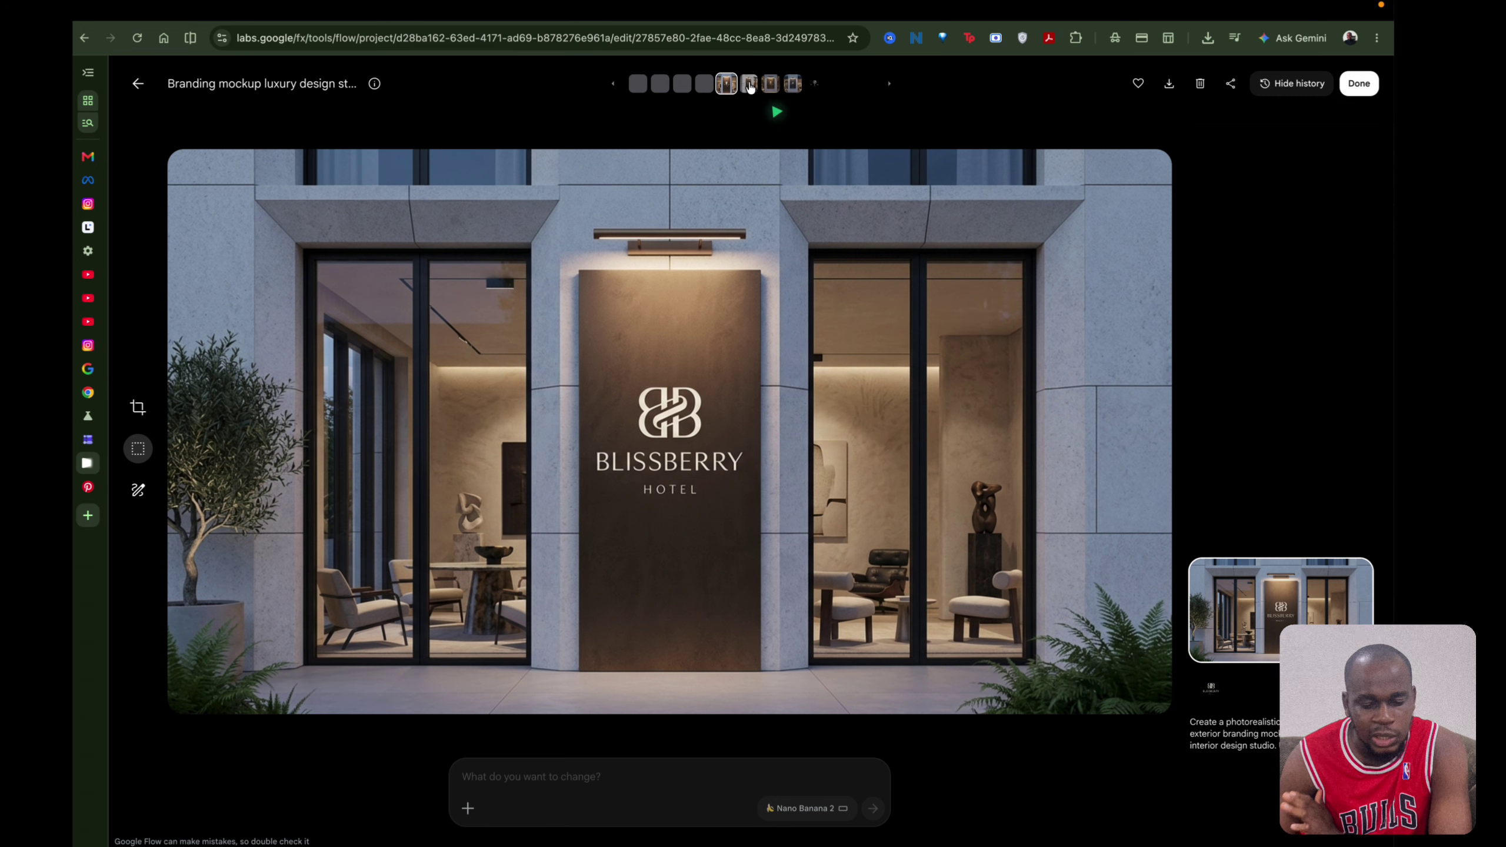
pyautogui.click(748, 85)
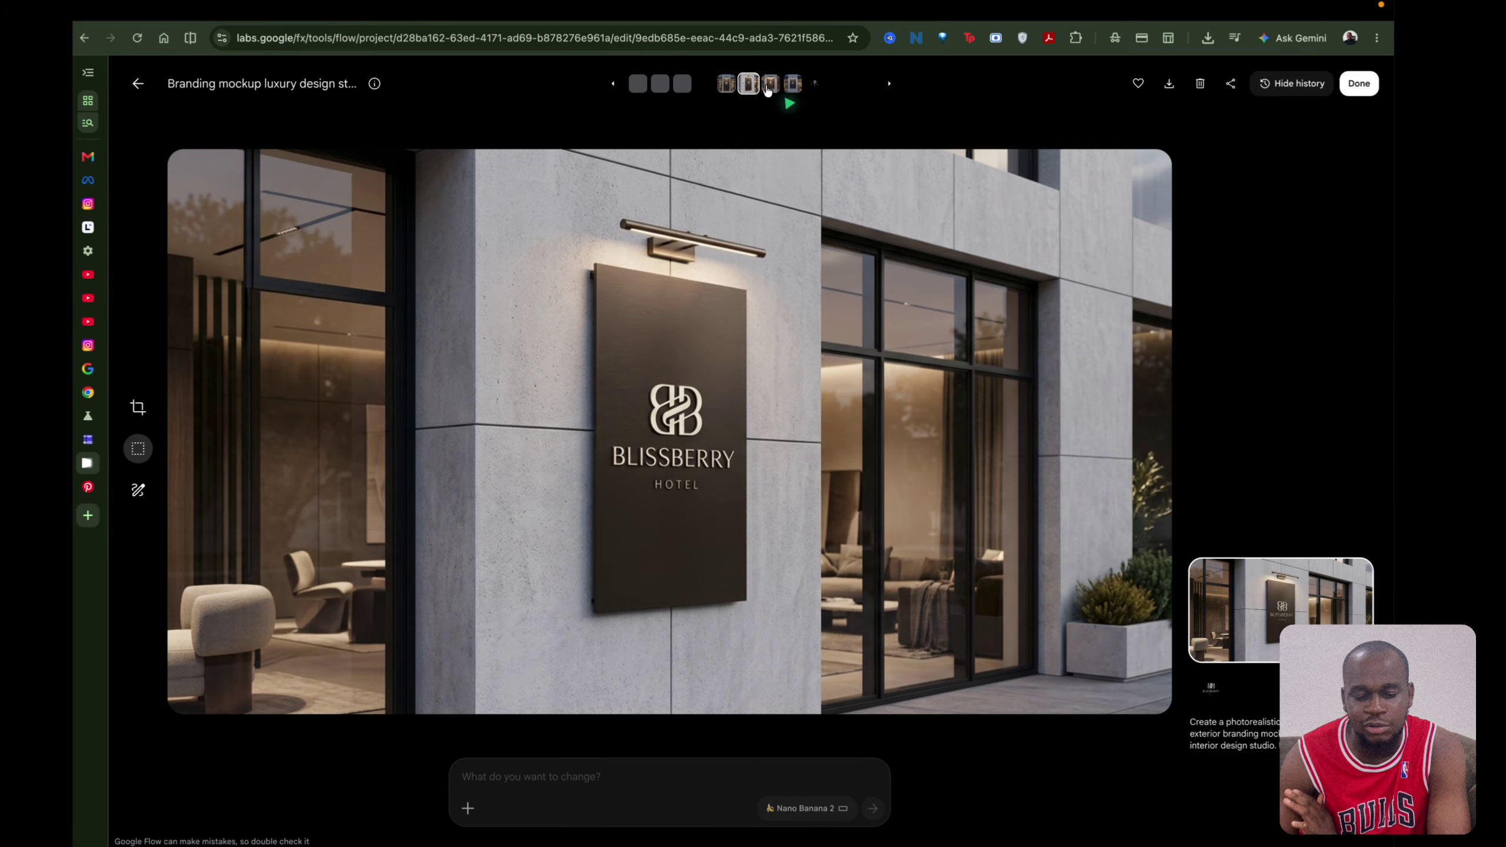
pyautogui.click(766, 85)
pyautogui.click(786, 84)
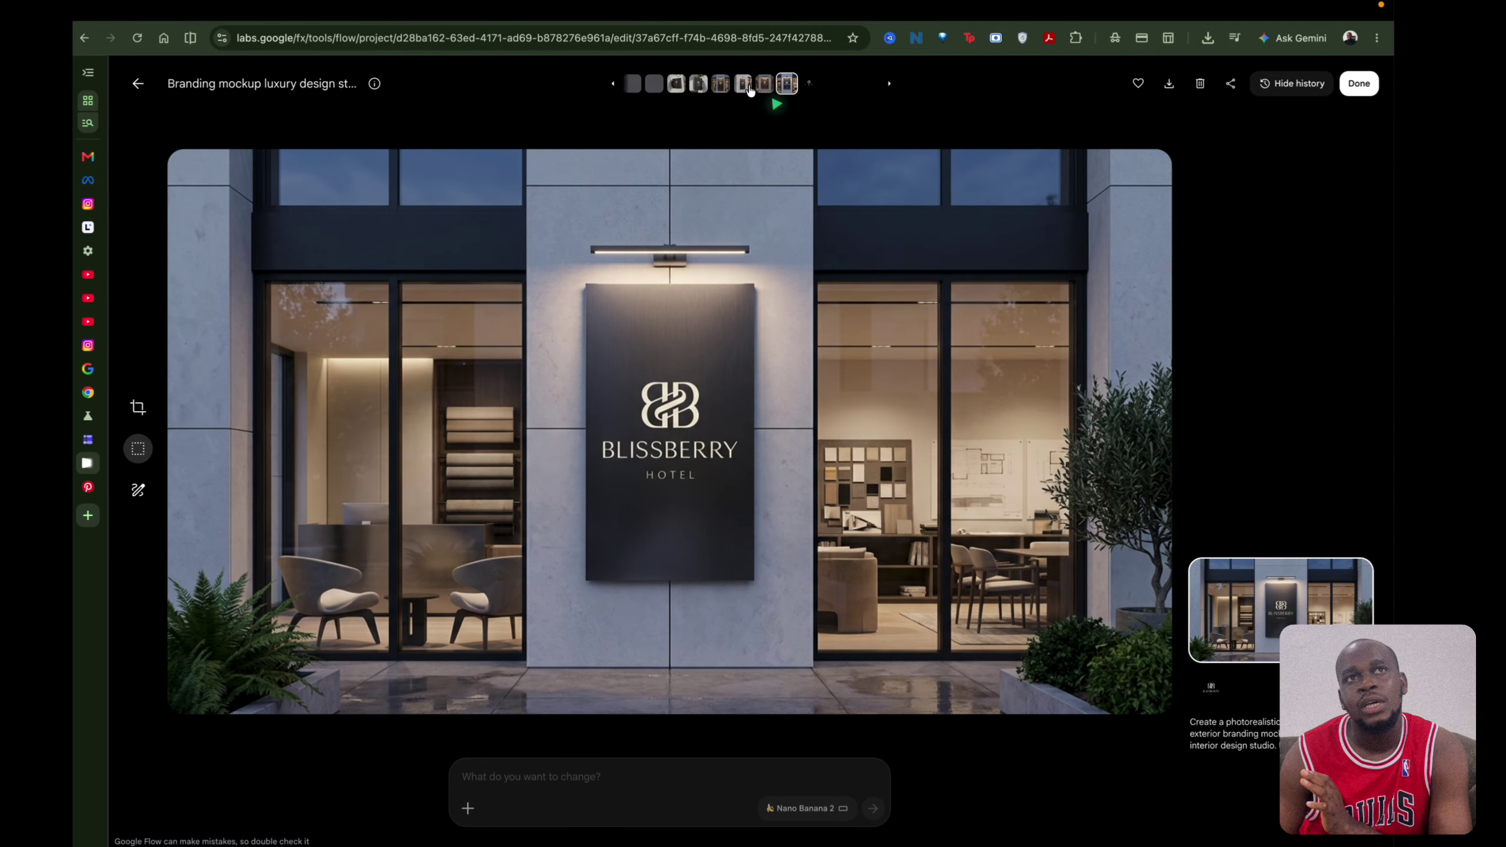
pyautogui.click(742, 86)
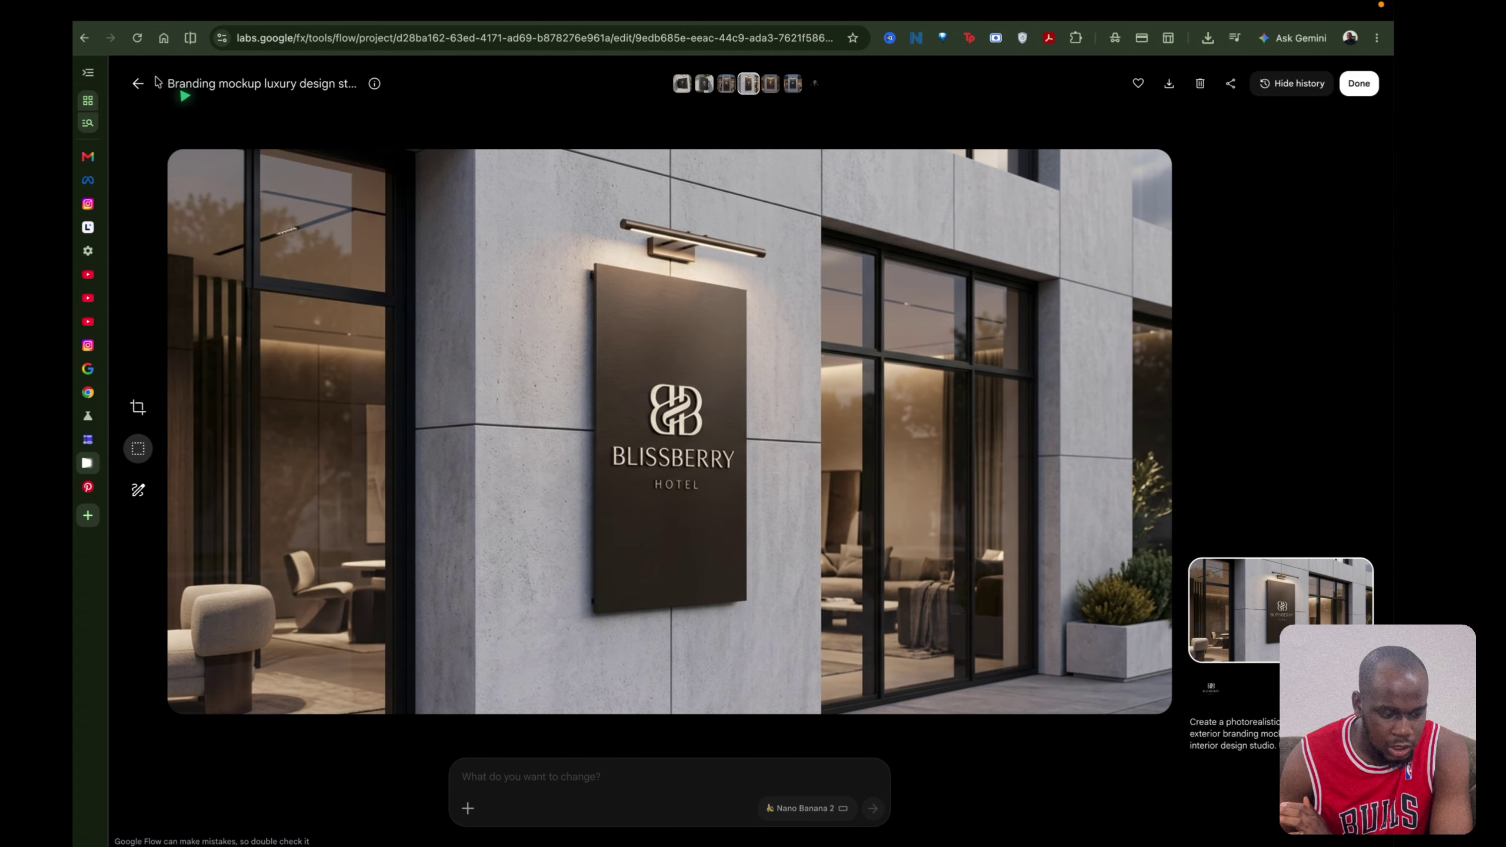
pyautogui.click(138, 83)
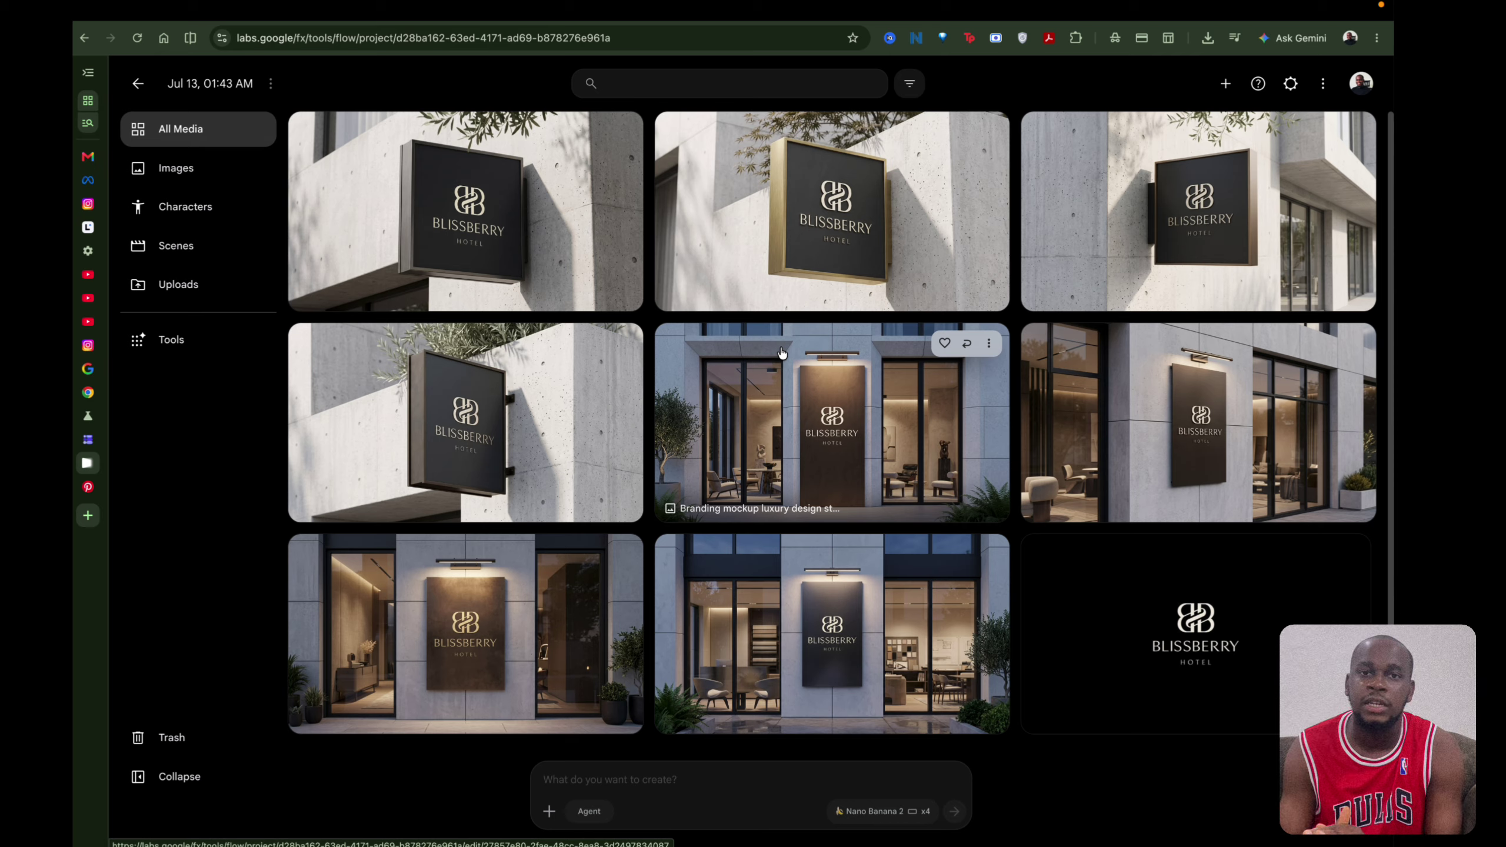
# Open the first projecting sign box mockup in the gallery and download it at 2K upscaled size.
pyautogui.click(539, 222)
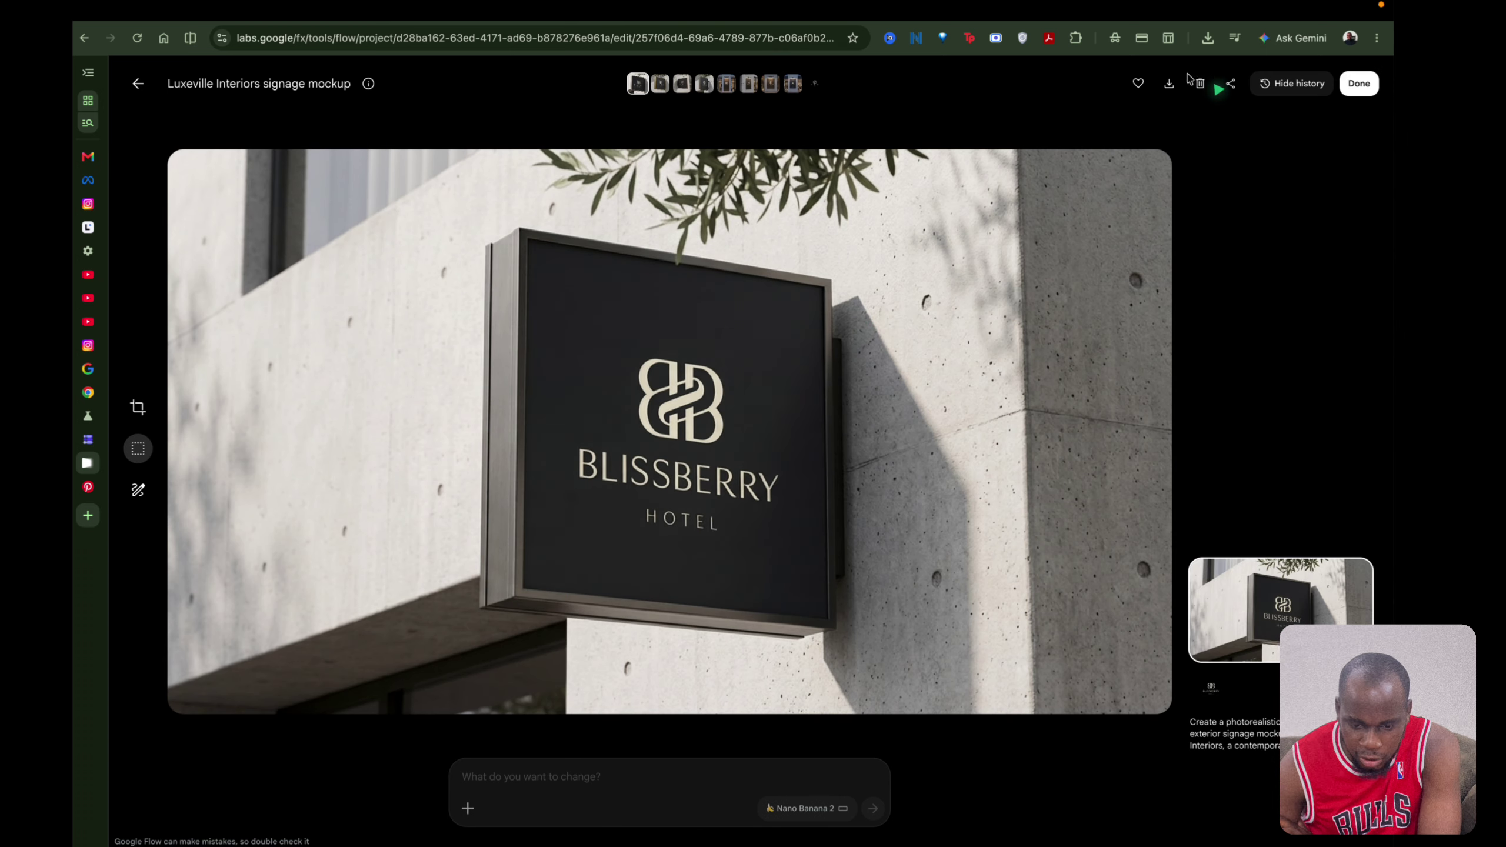
pyautogui.click(1169, 83)
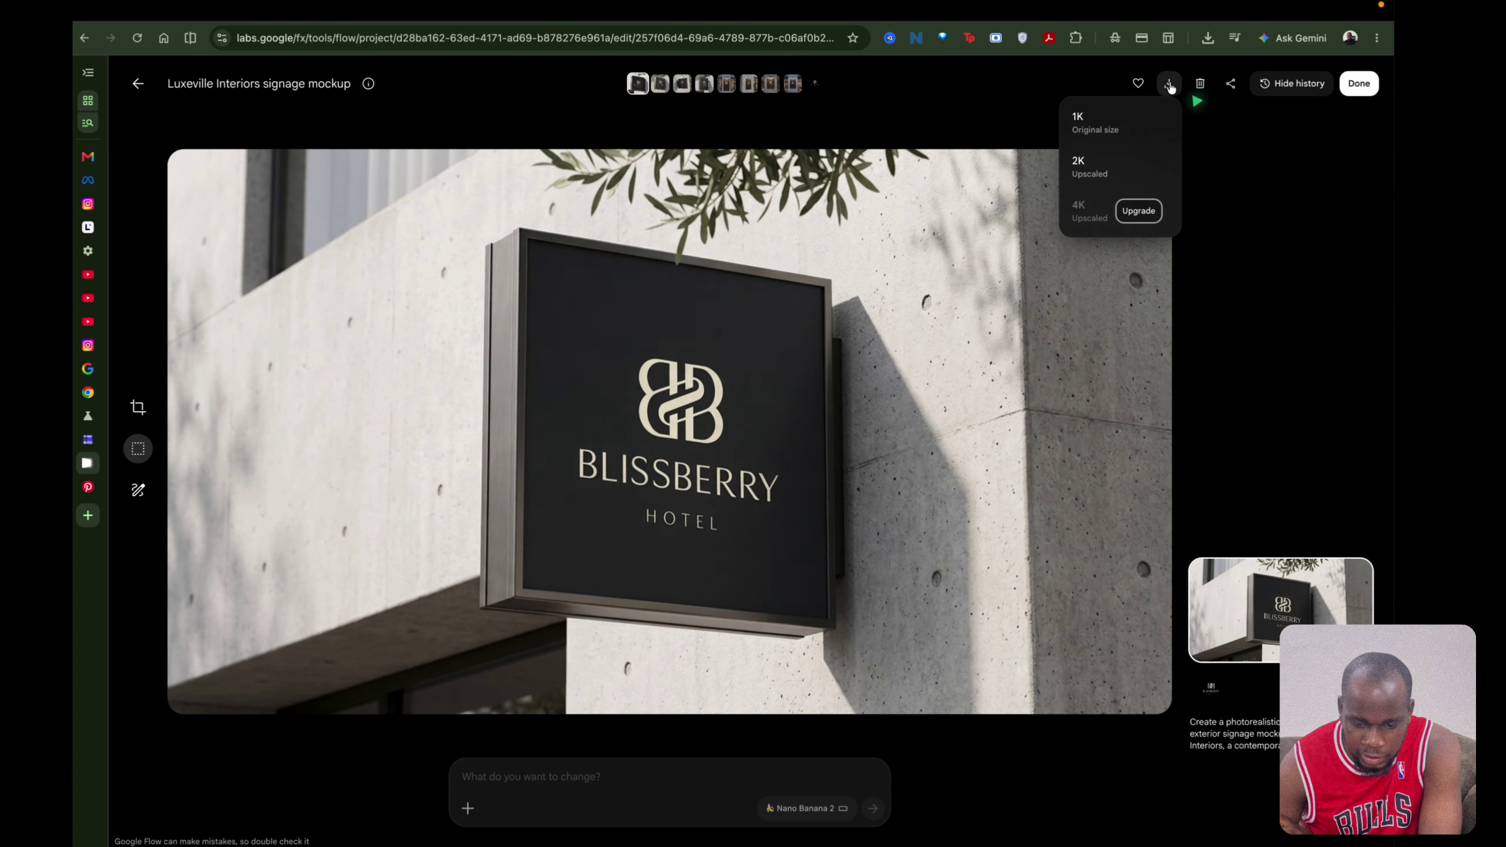
pyautogui.click(1089, 178)
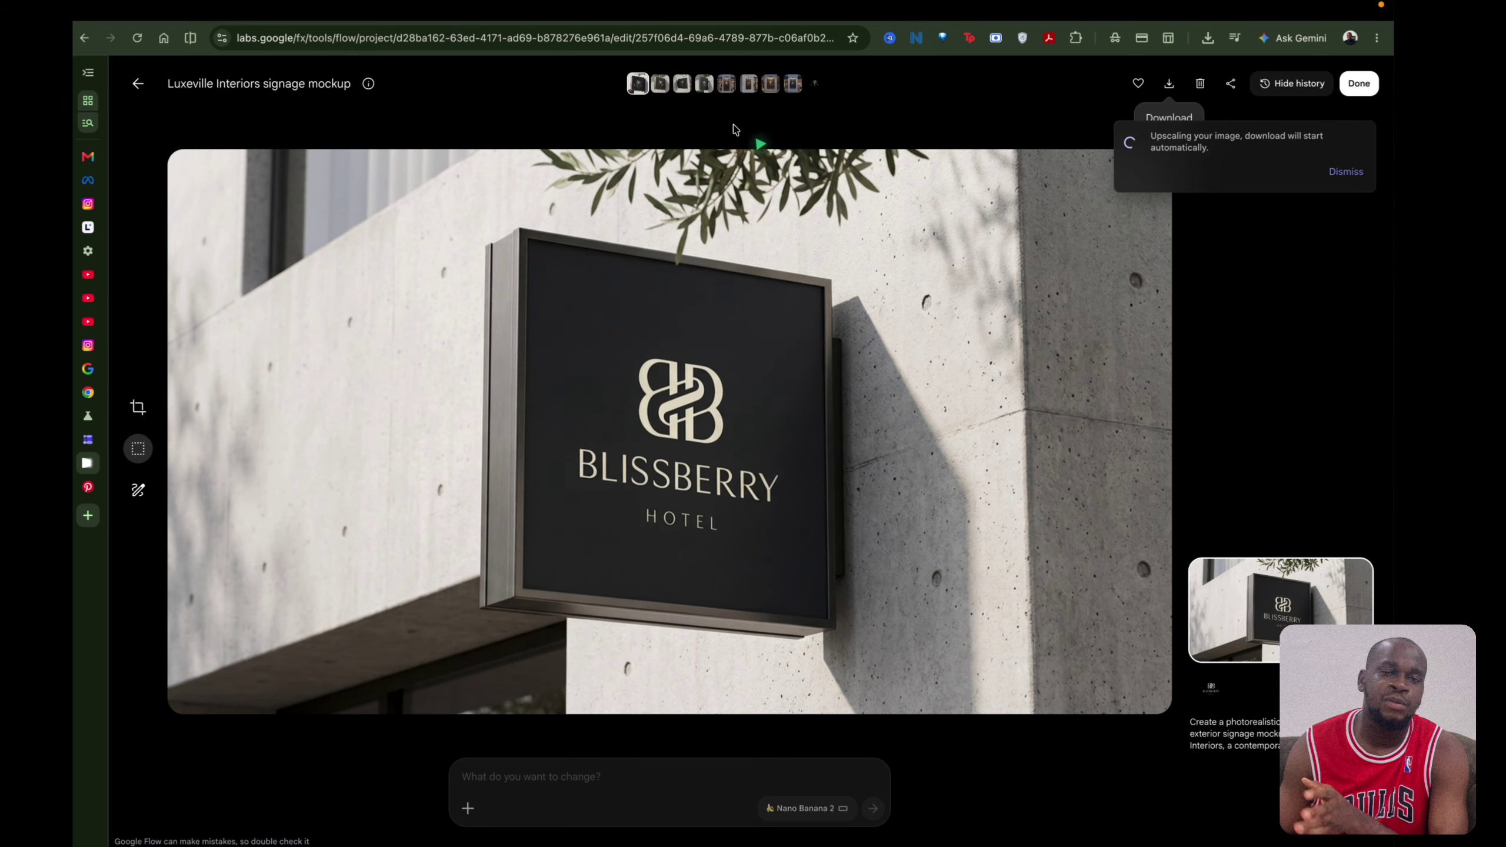
# Go back to the gallery, open the straight-on mockup with the tall bronze sign panel and bring up its download options.
pyautogui.click(134, 85)
pyautogui.click(887, 472)
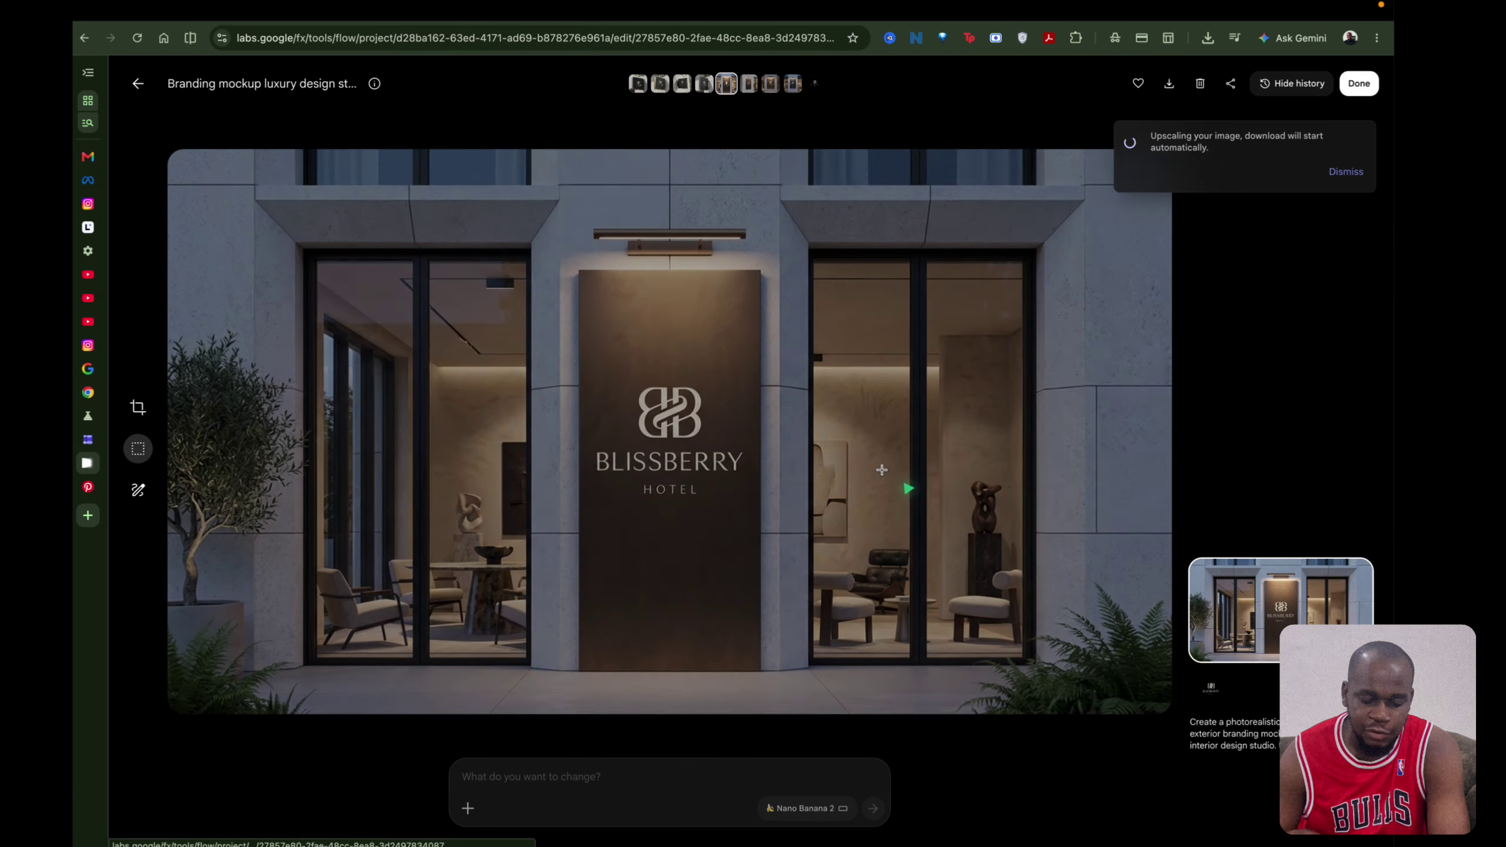
pyautogui.click(1169, 84)
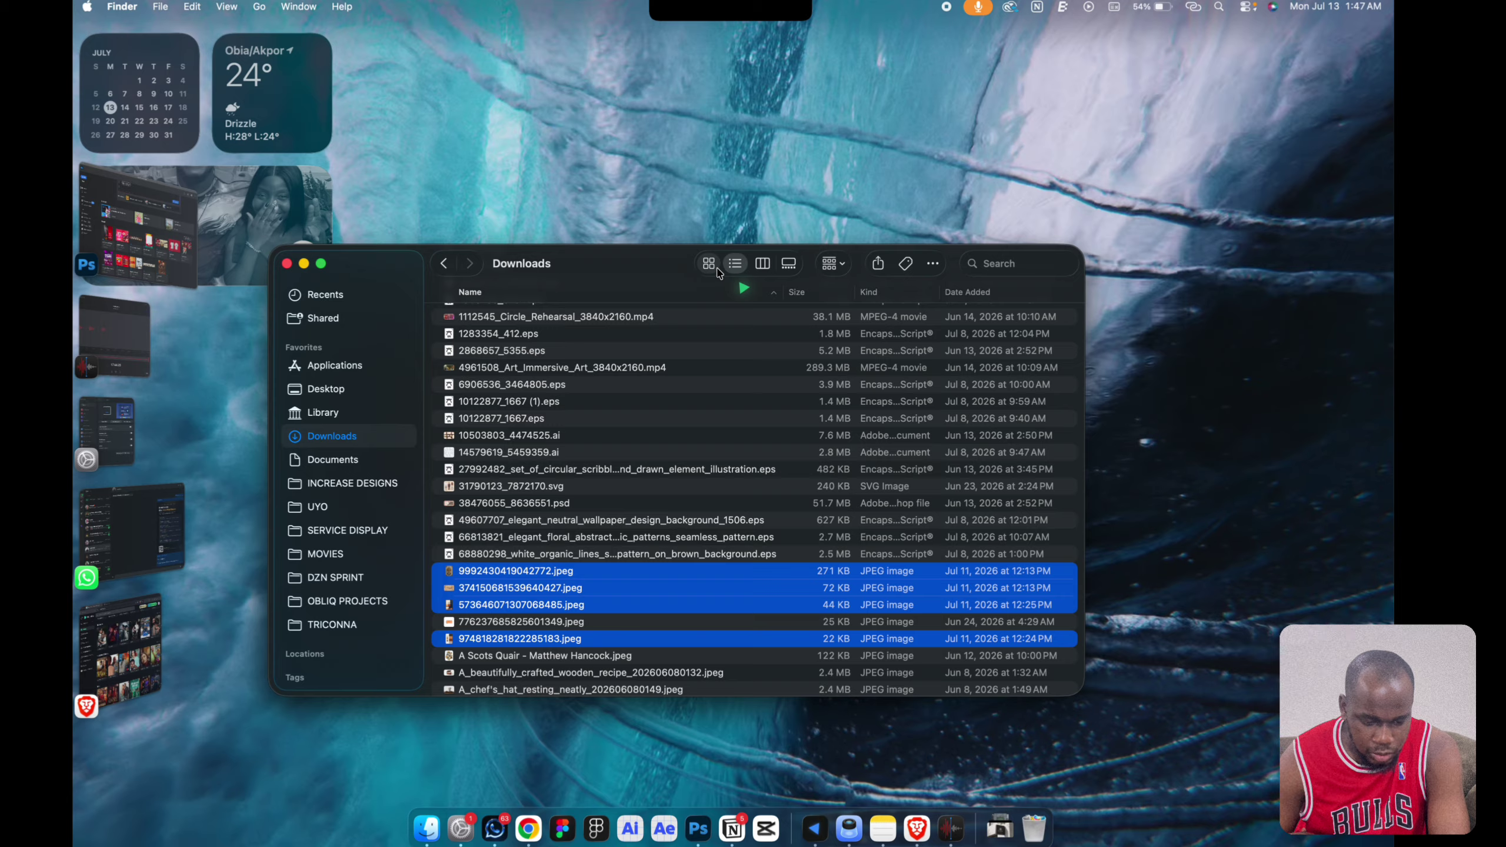
# In Finder's Downloads folder, switch to icon view and select the downloaded Luxeville_Interiors signage JPEG.
pyautogui.click(708, 264)
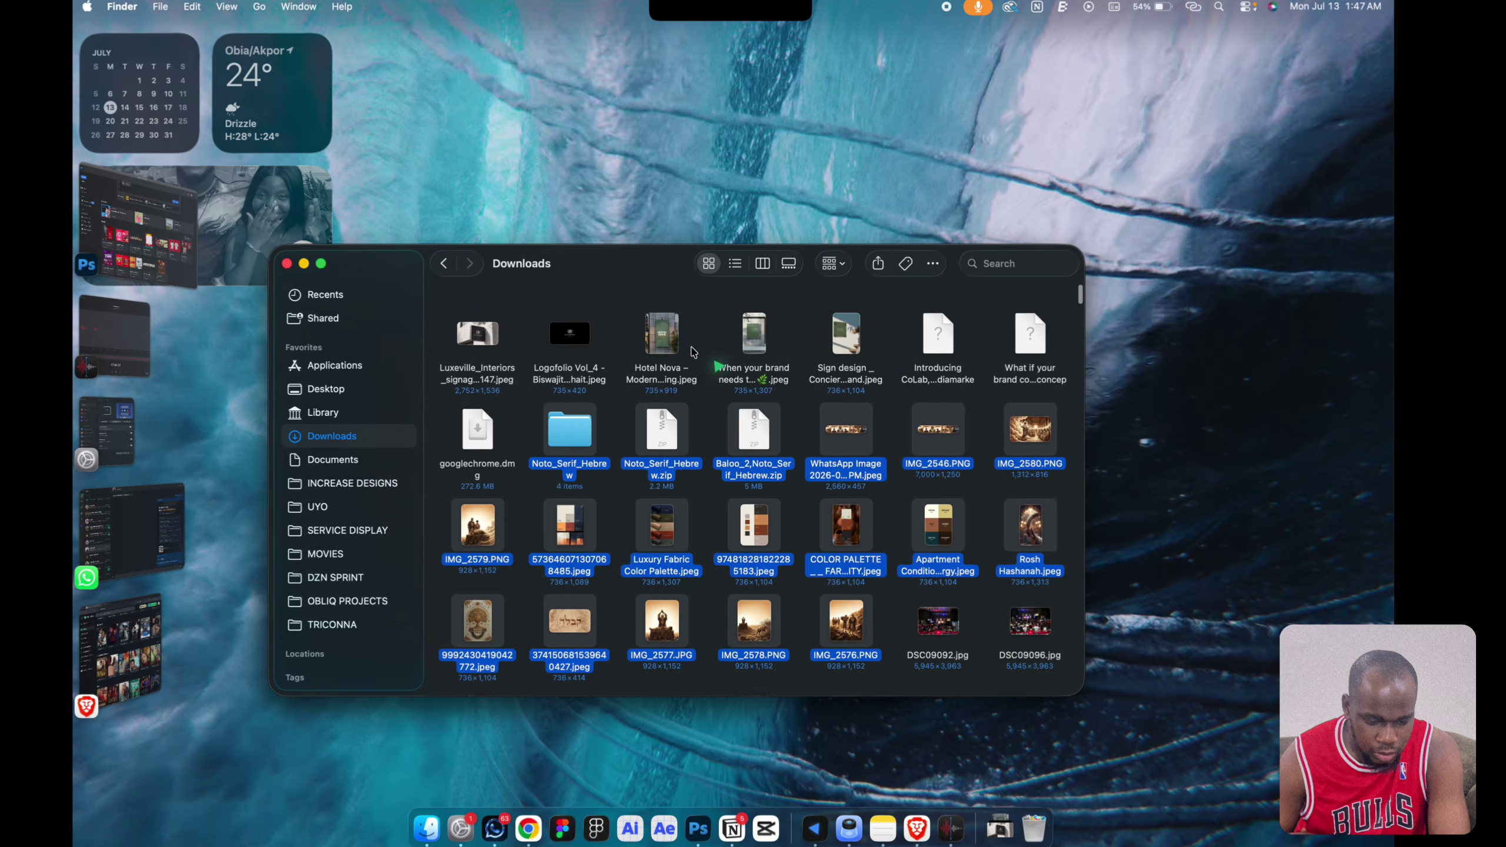
pyautogui.scroll(1, 664, 355)
pyautogui.click(474, 339)
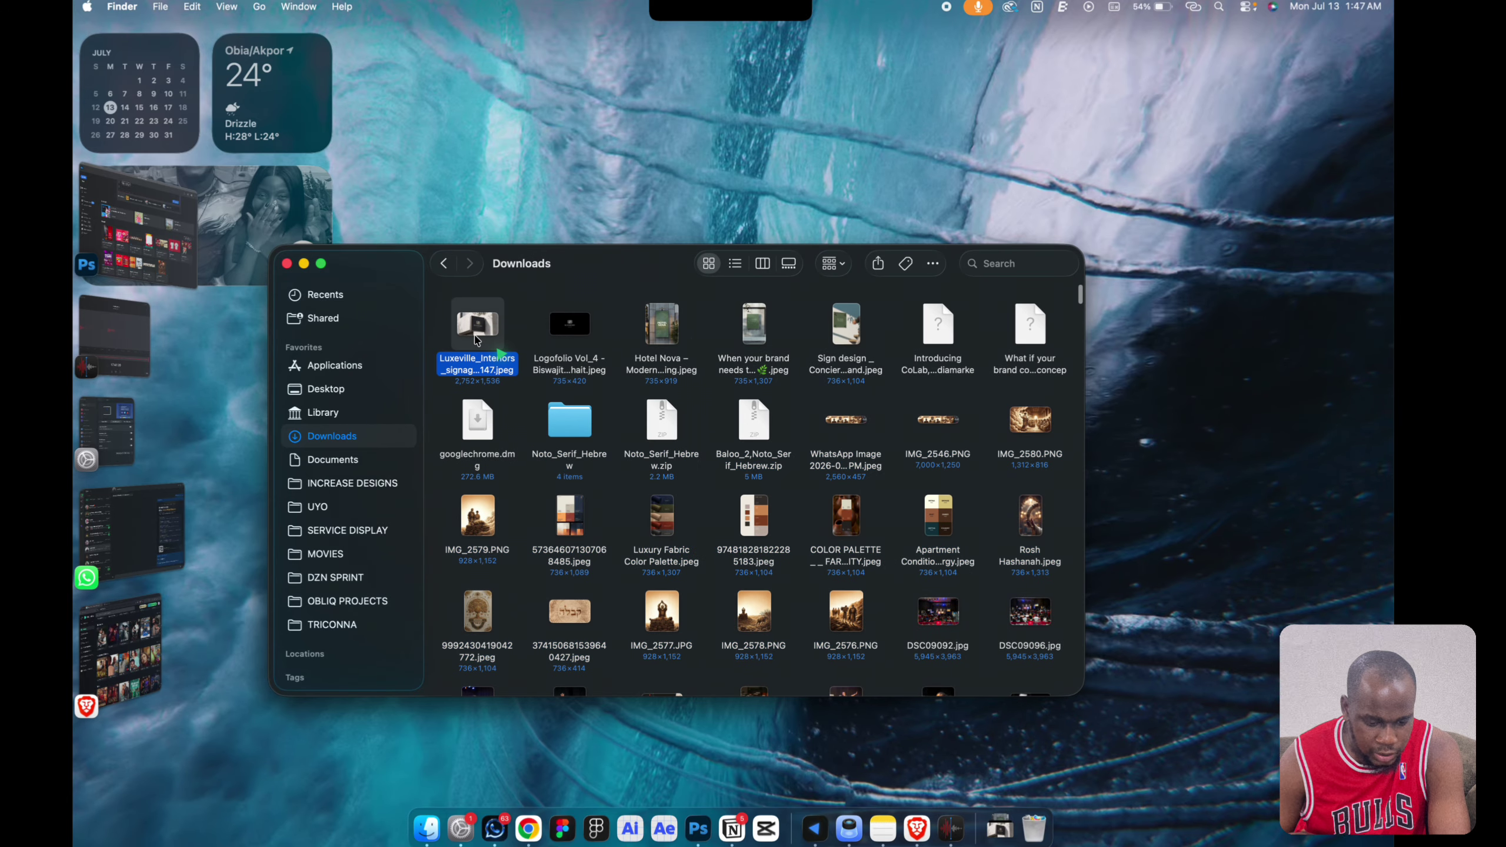
# Preview the downloaded files in Quick Look, viewing the flat Blissberry Hotel logo and the Hotel Nova and Foundry & Field signage references.
pyautogui.press('space')
pyautogui.press('Right')
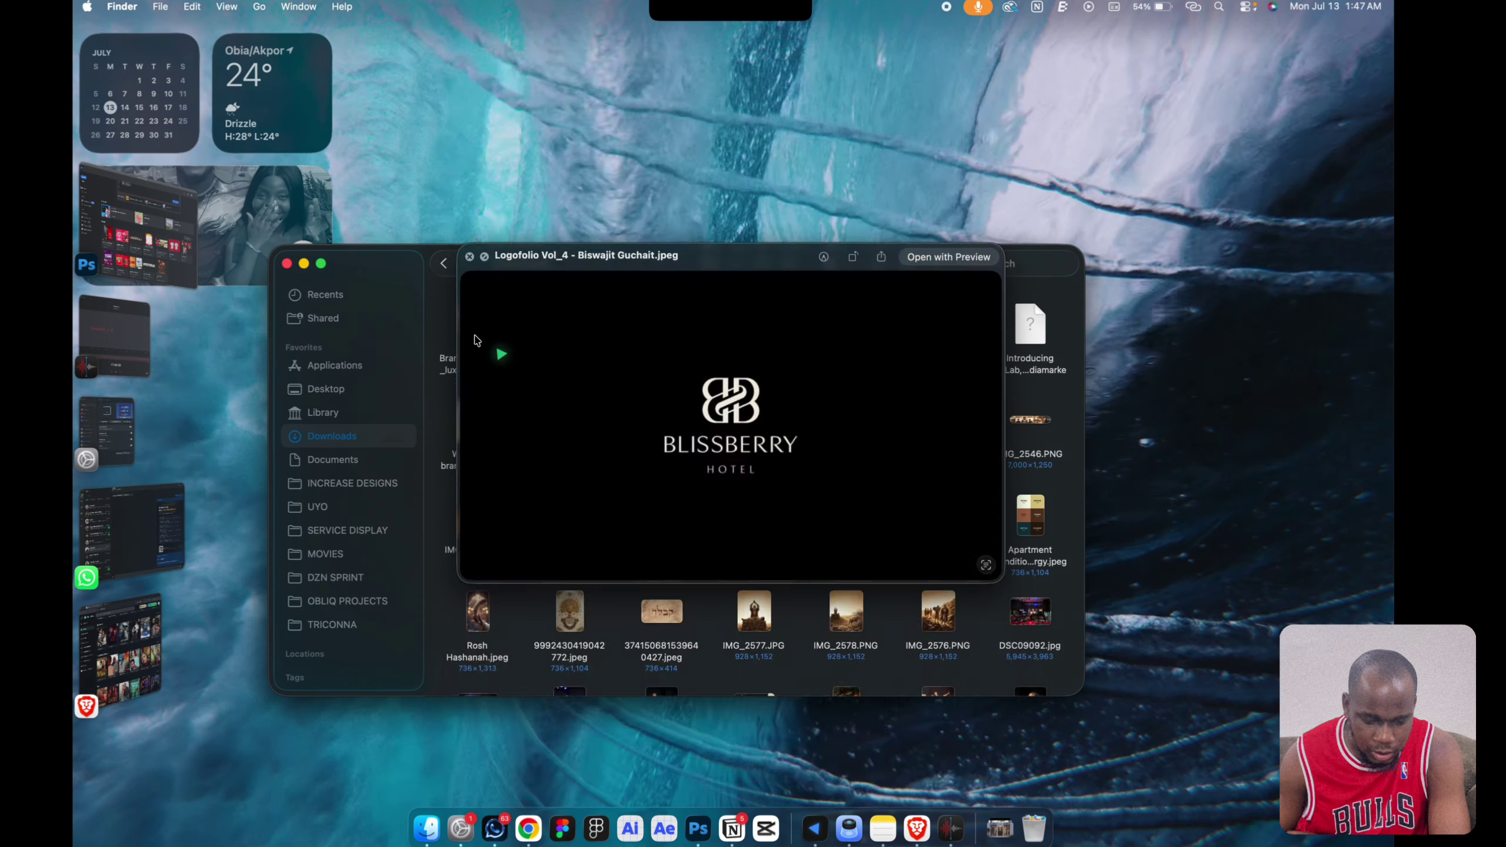
pyautogui.press('Right')
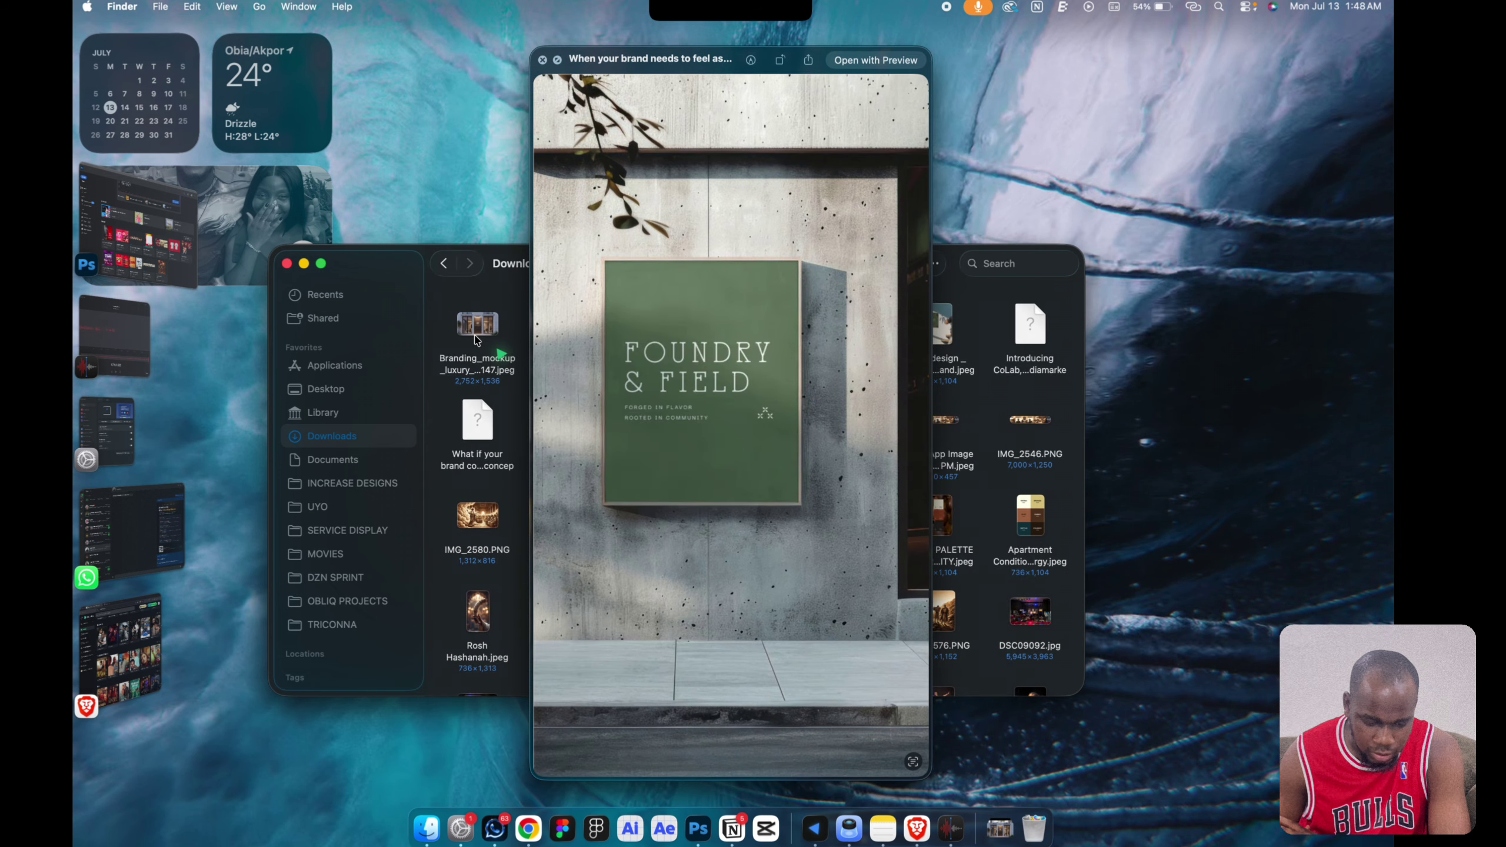
pyautogui.press('Left')
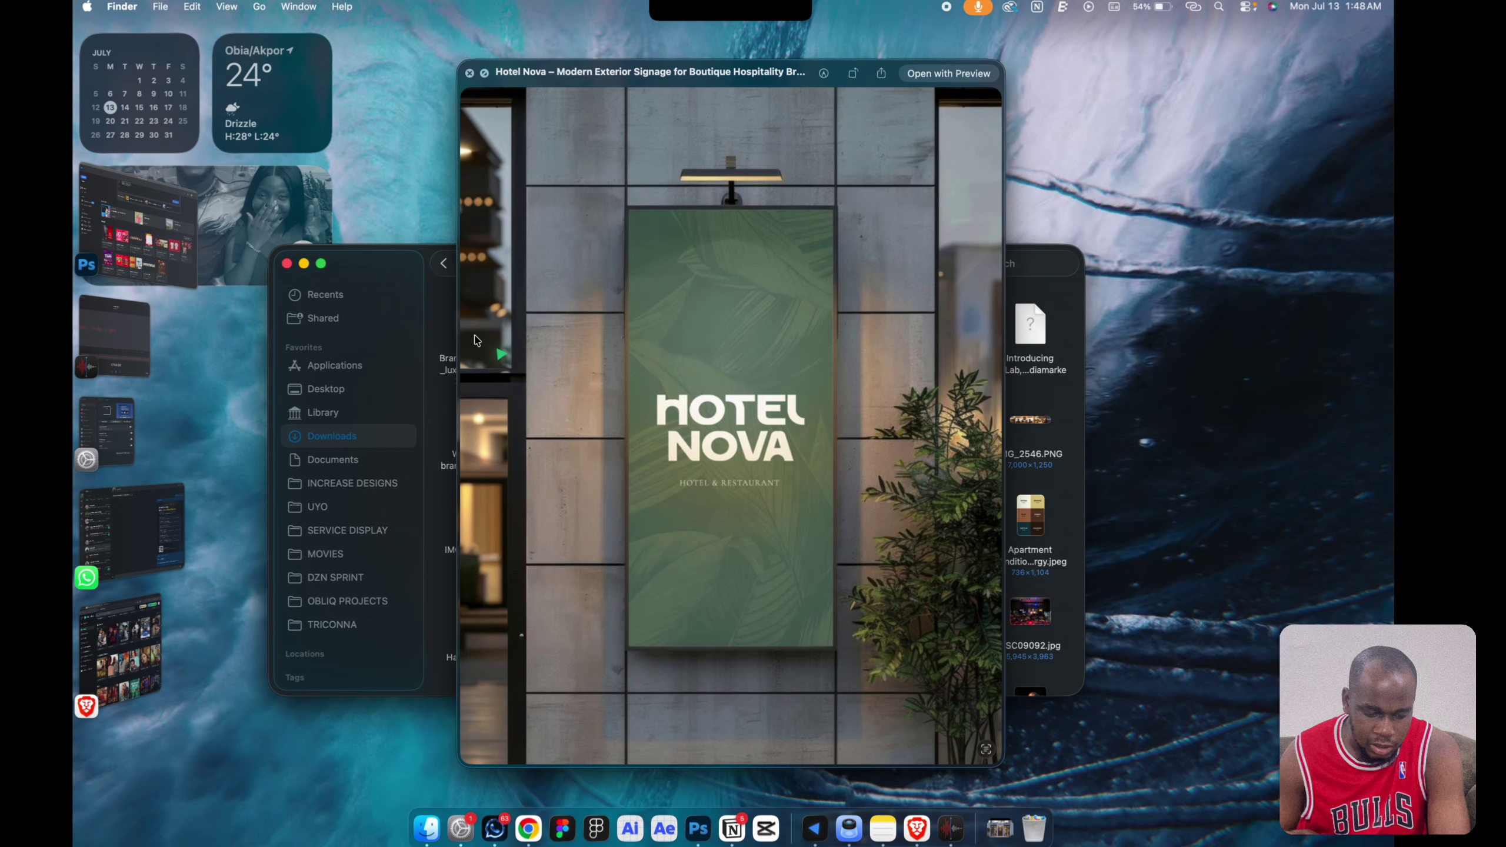
pyautogui.press('Right')
# Compare the two downloaded 2K signage mockups, the projecting sign box and the tall bronze panel, with the original Blissberry Hotel logo.
pyautogui.press('Left')
pyautogui.press('Left')
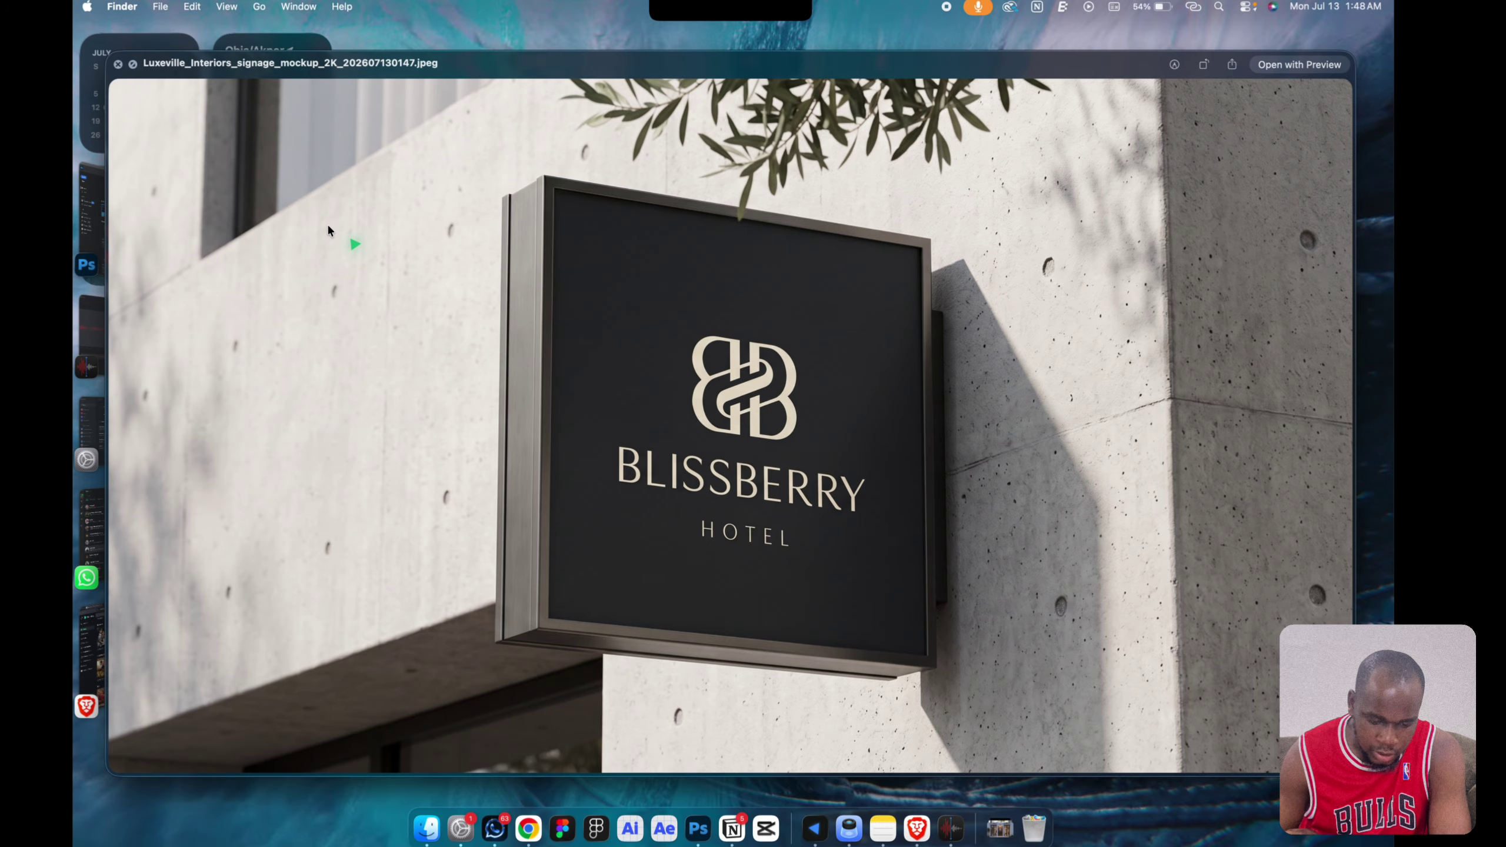
pyautogui.press('Left')
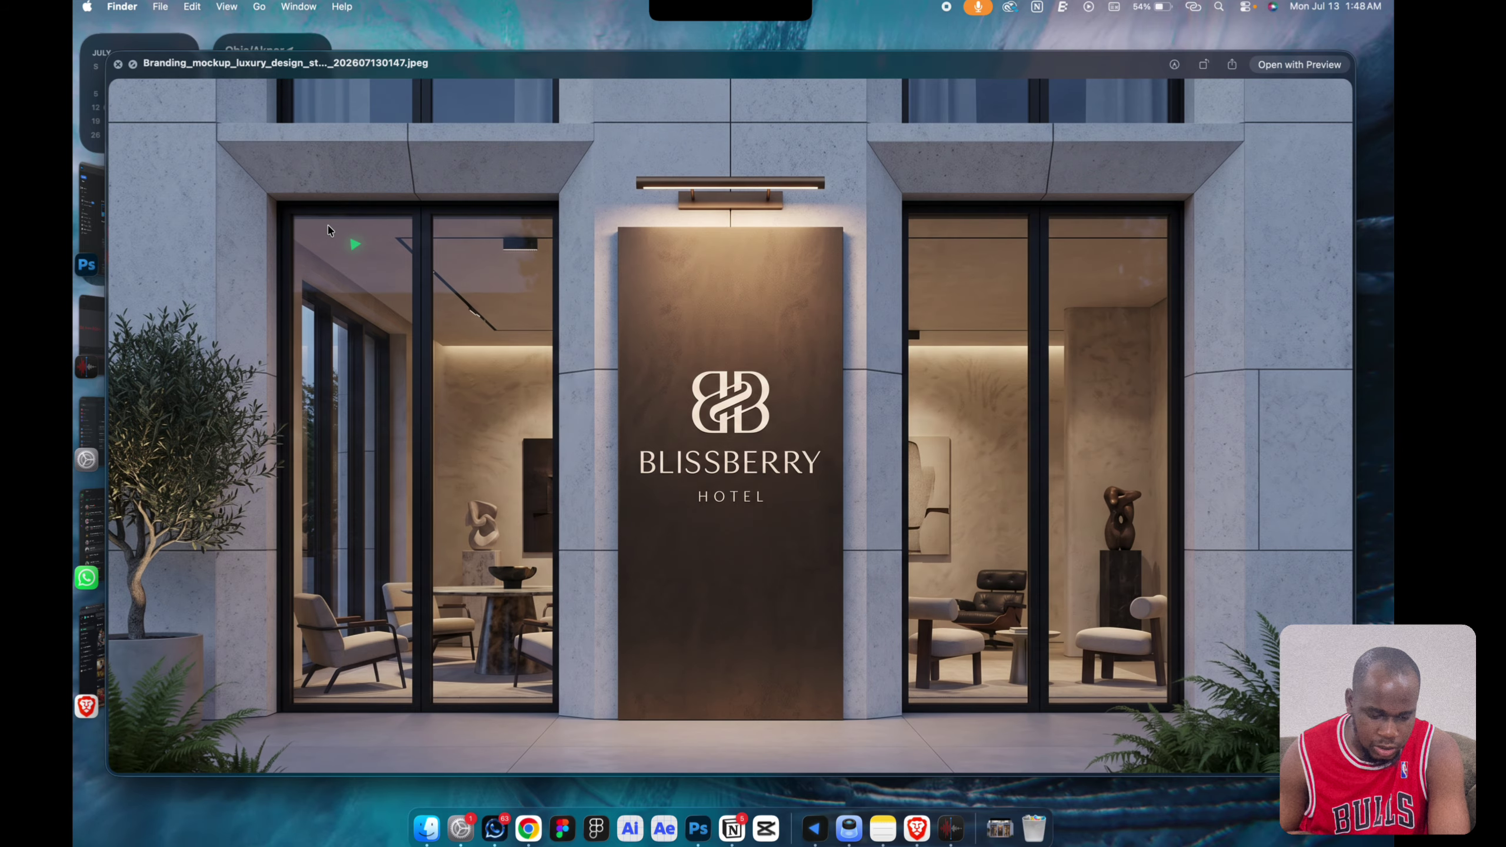
pyautogui.press('Right')
pyautogui.press('Right')
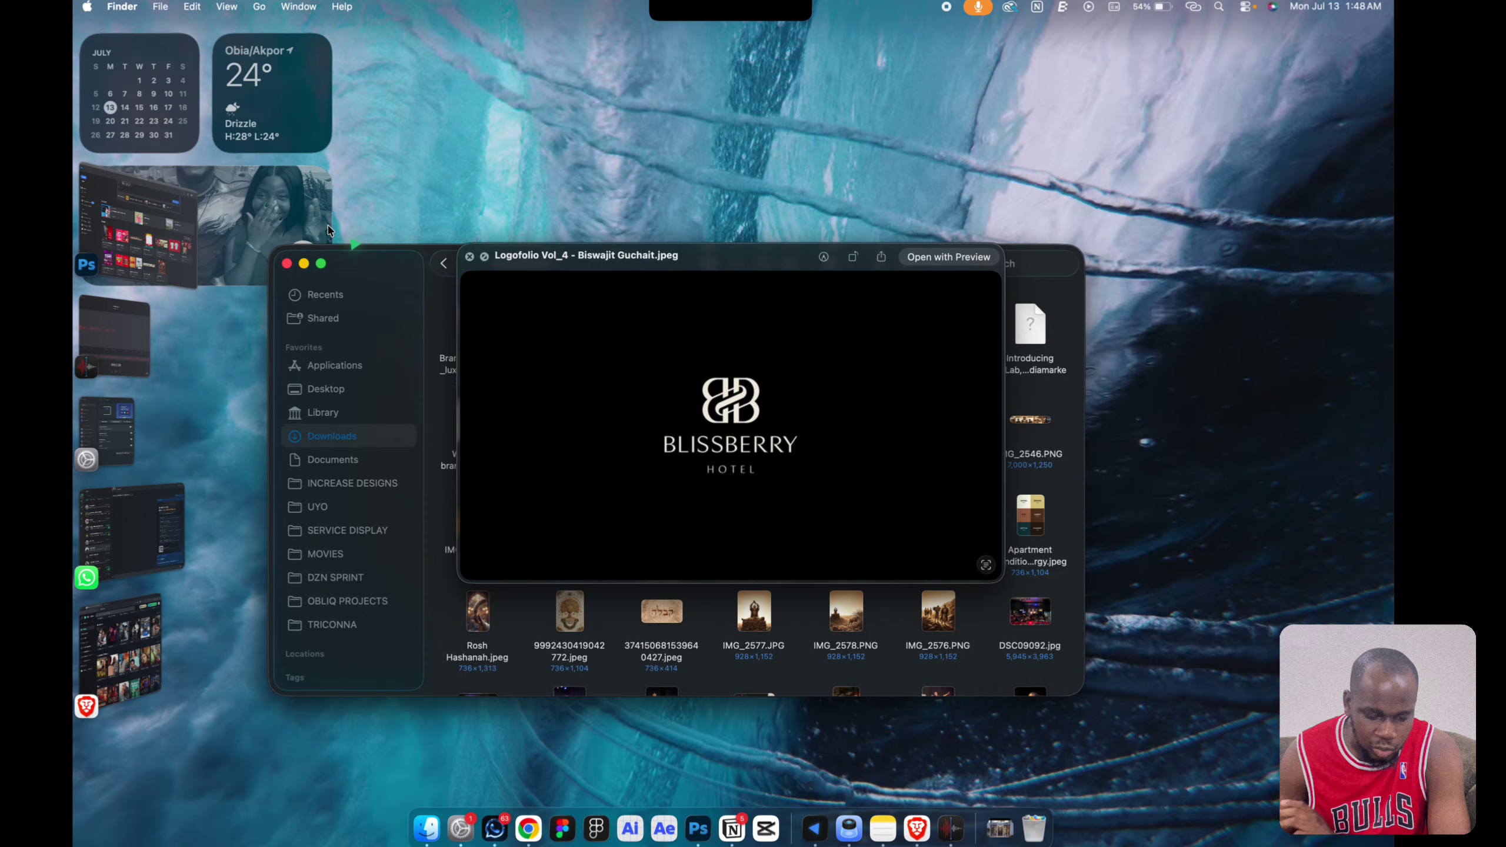
pyautogui.press('Left')
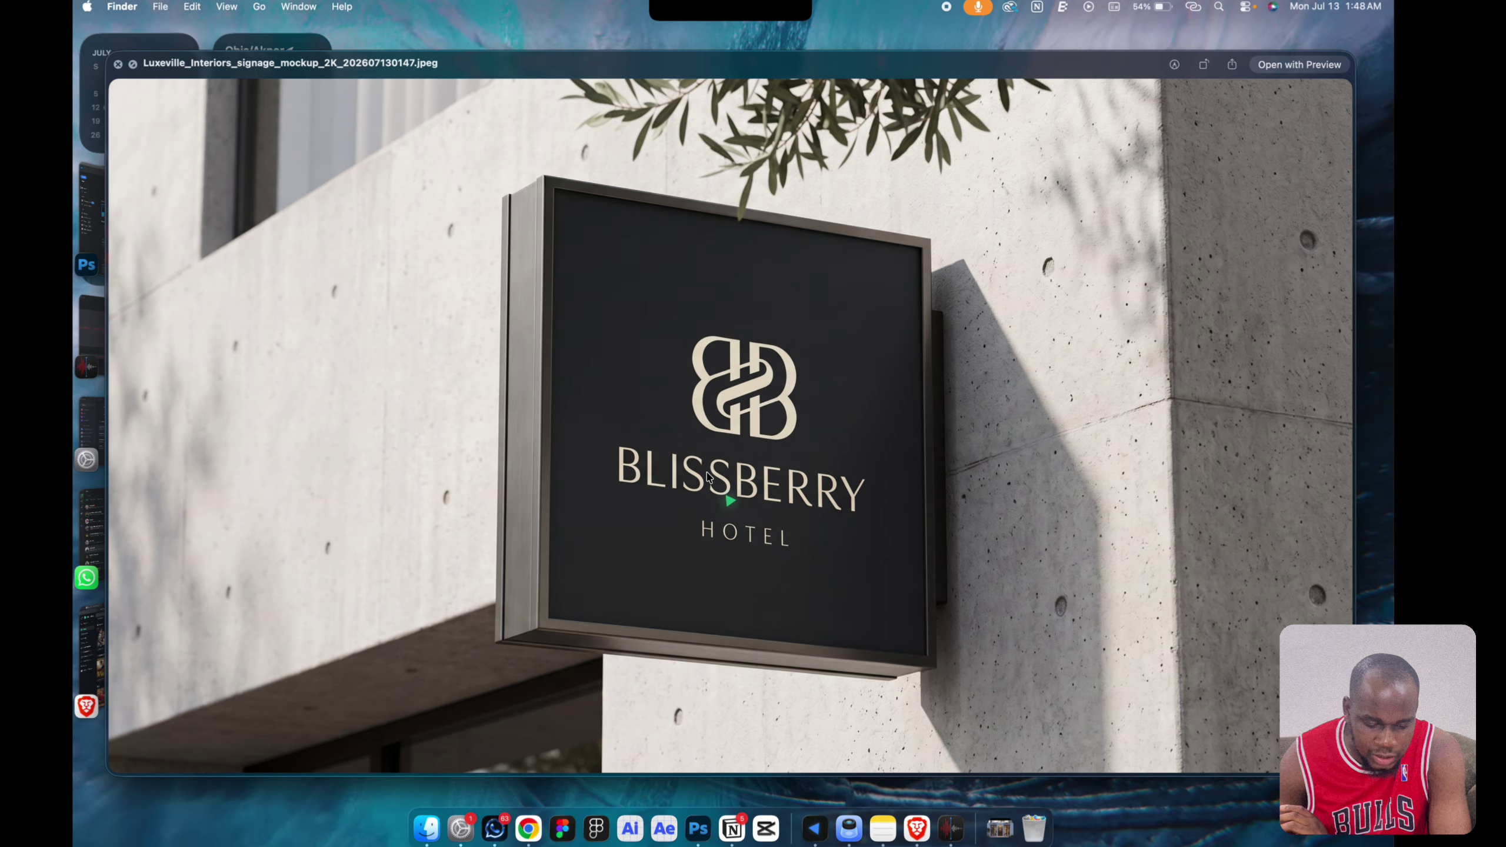
pyautogui.press('Right')
pyautogui.press('Left')
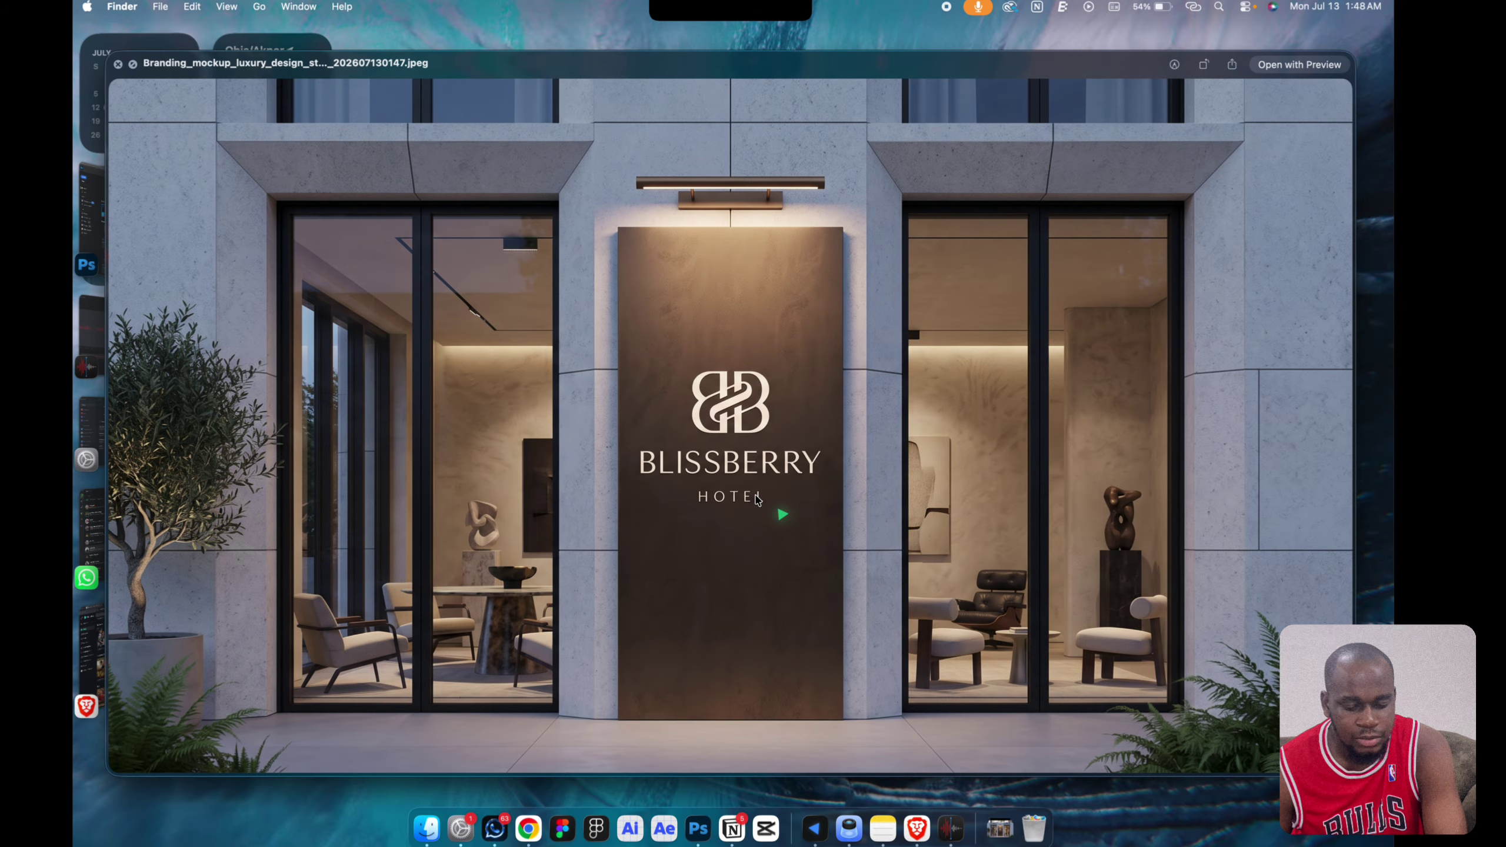